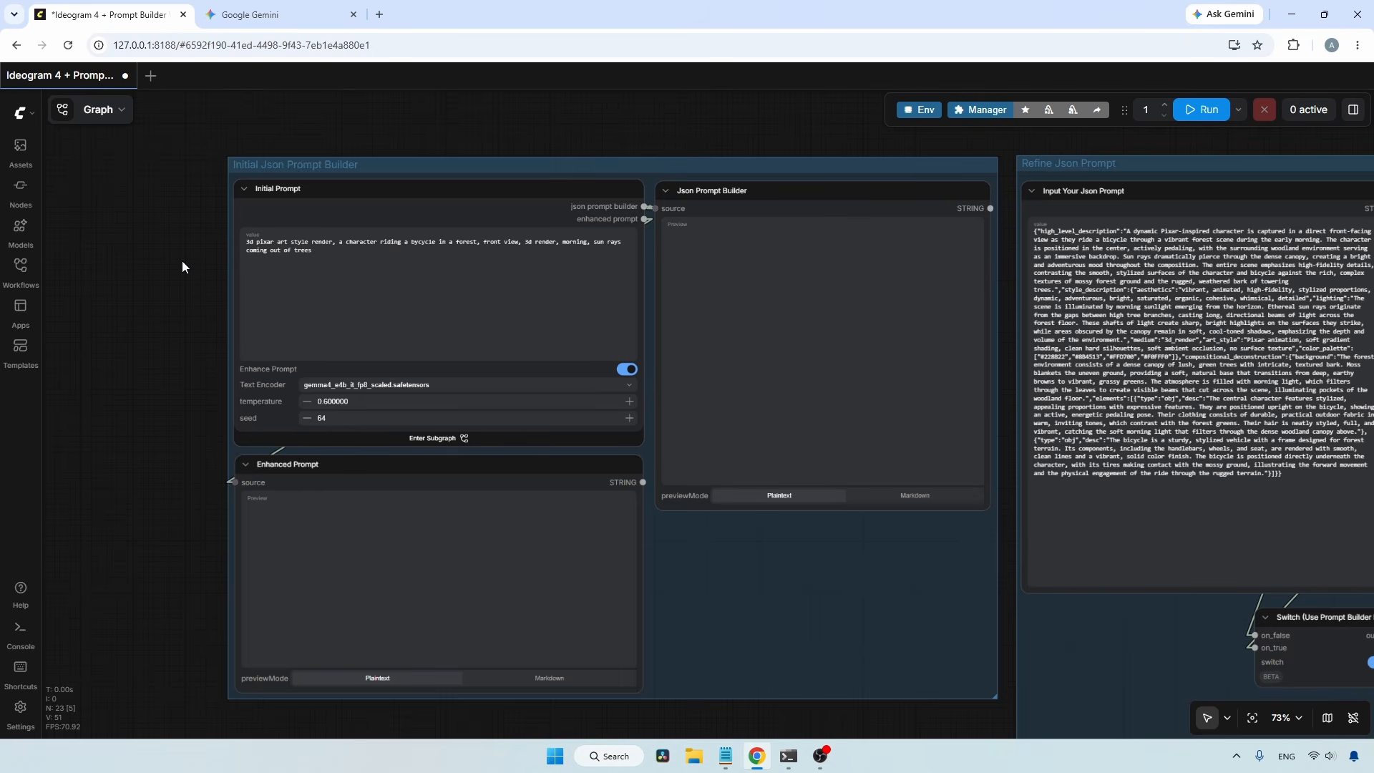
# - Replace the Initial Prompt node's text with the "a woman sleeping on a cozy bed" prompt copied from "ideongram 4 prompts tests.txt" in Notepad
pyautogui.scroll(1, 180, 299)
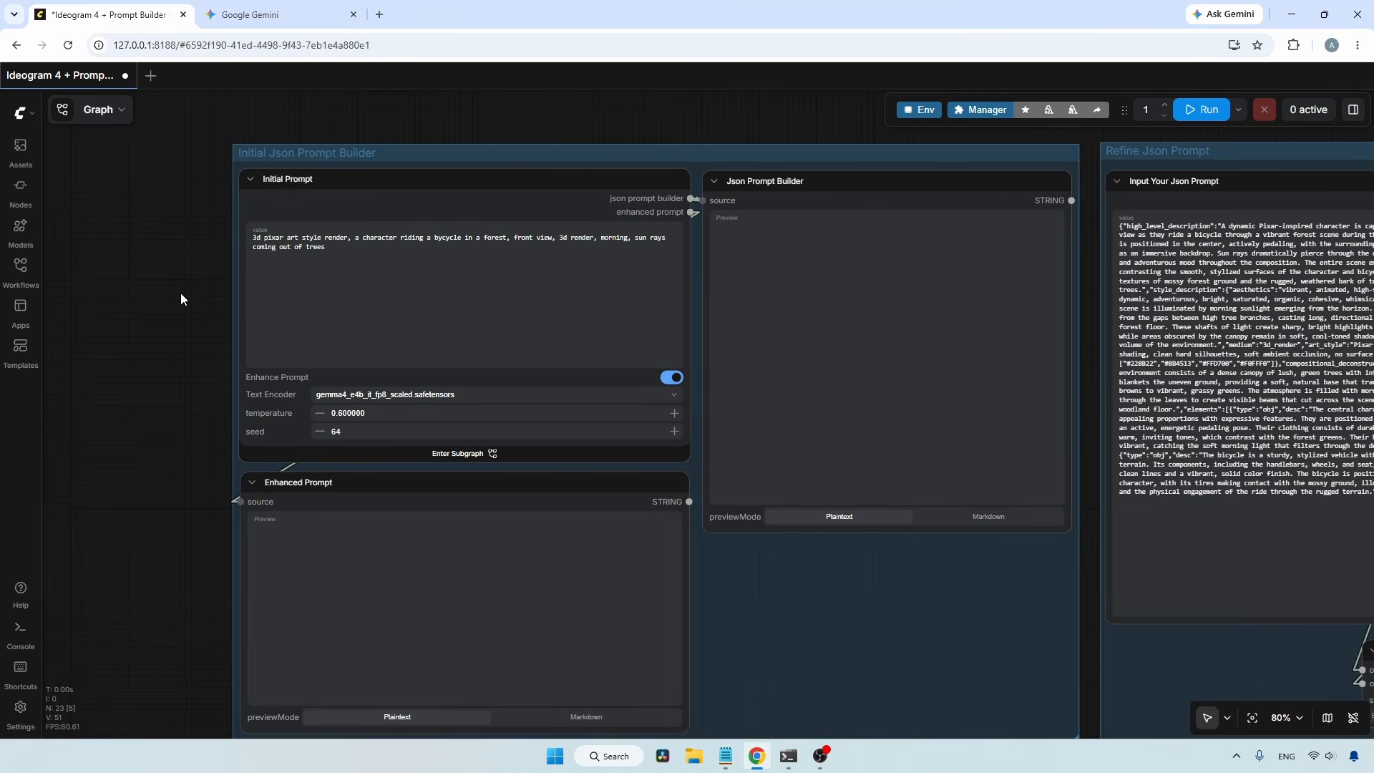
pyautogui.moveTo(180, 299); pyautogui.dragTo(133, 297)
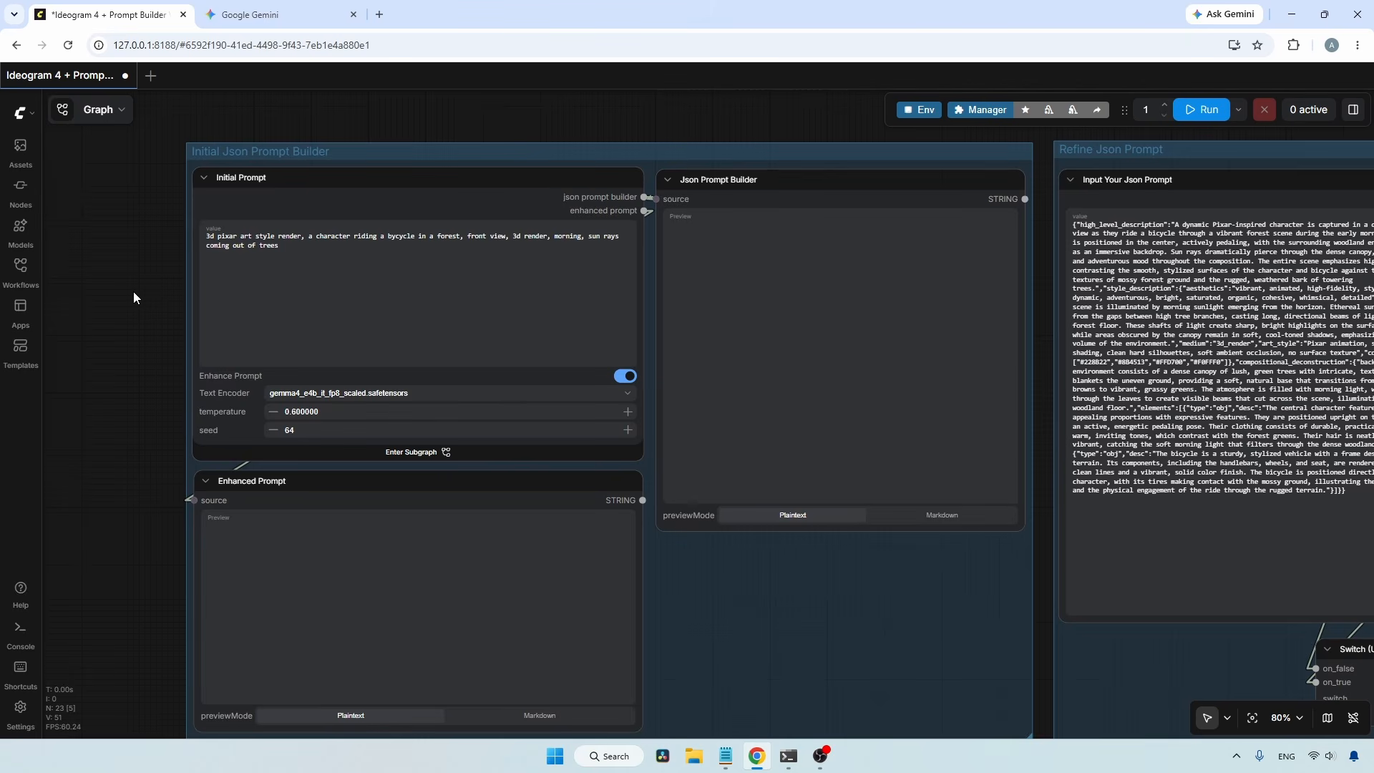
pyautogui.scroll(3, 277, 201)
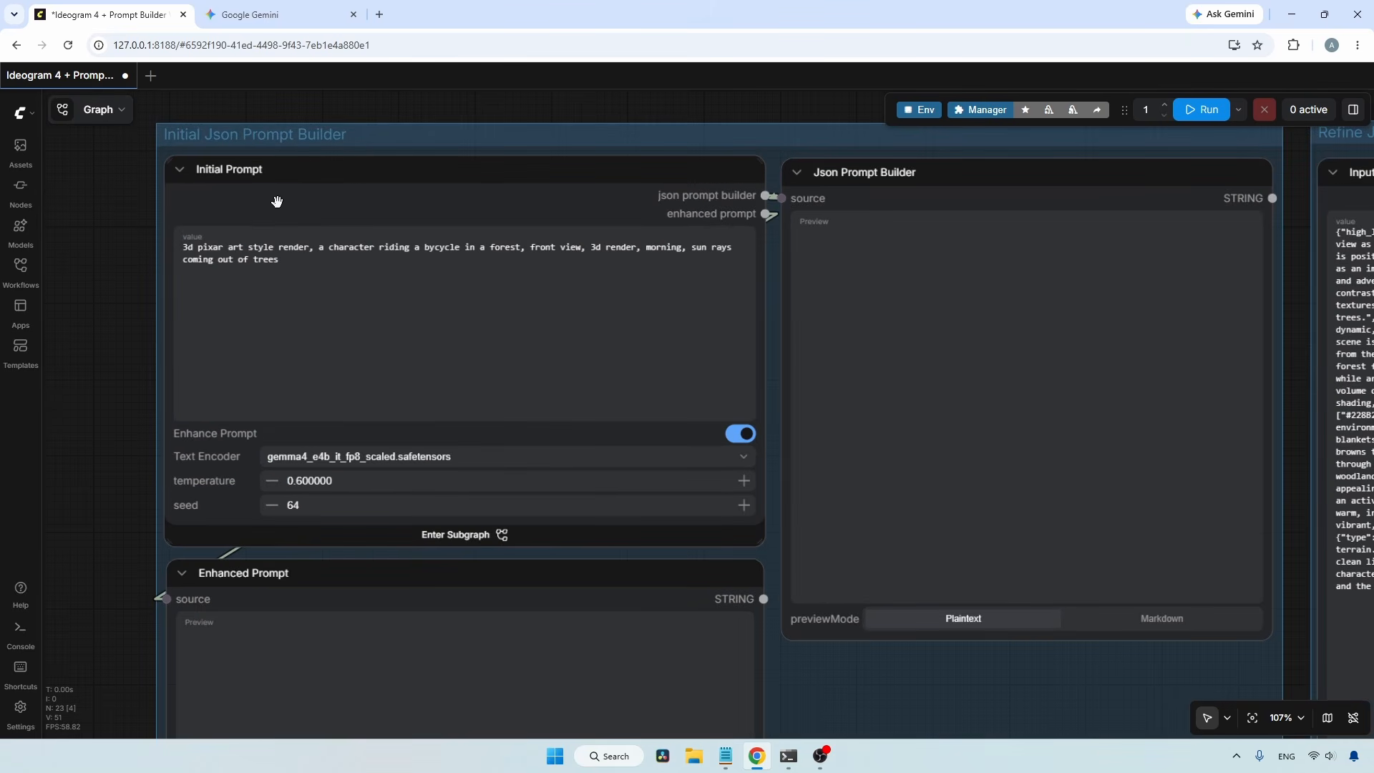
pyautogui.scroll(1, 277, 201)
pyautogui.click(321, 265)
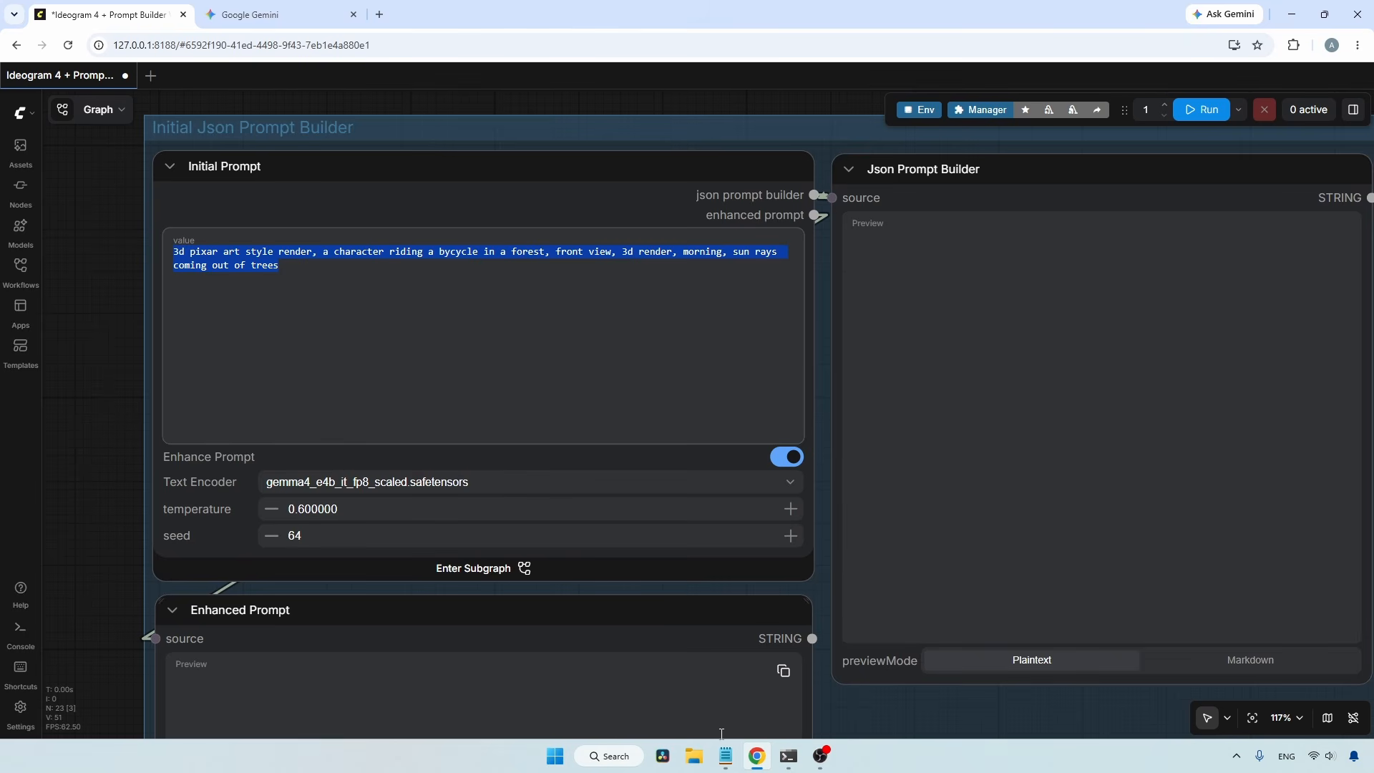
pyautogui.click(725, 756)
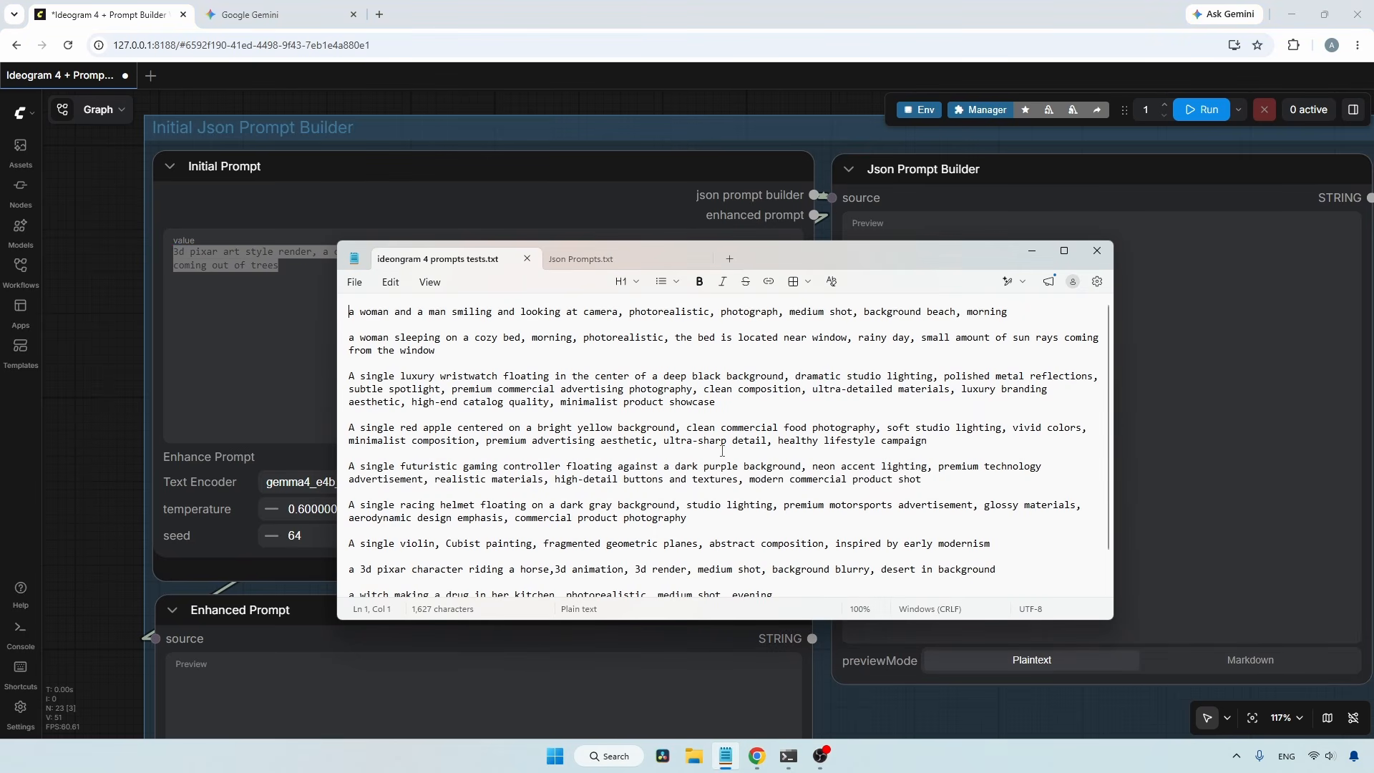
pyautogui.tripleClick(398, 341)
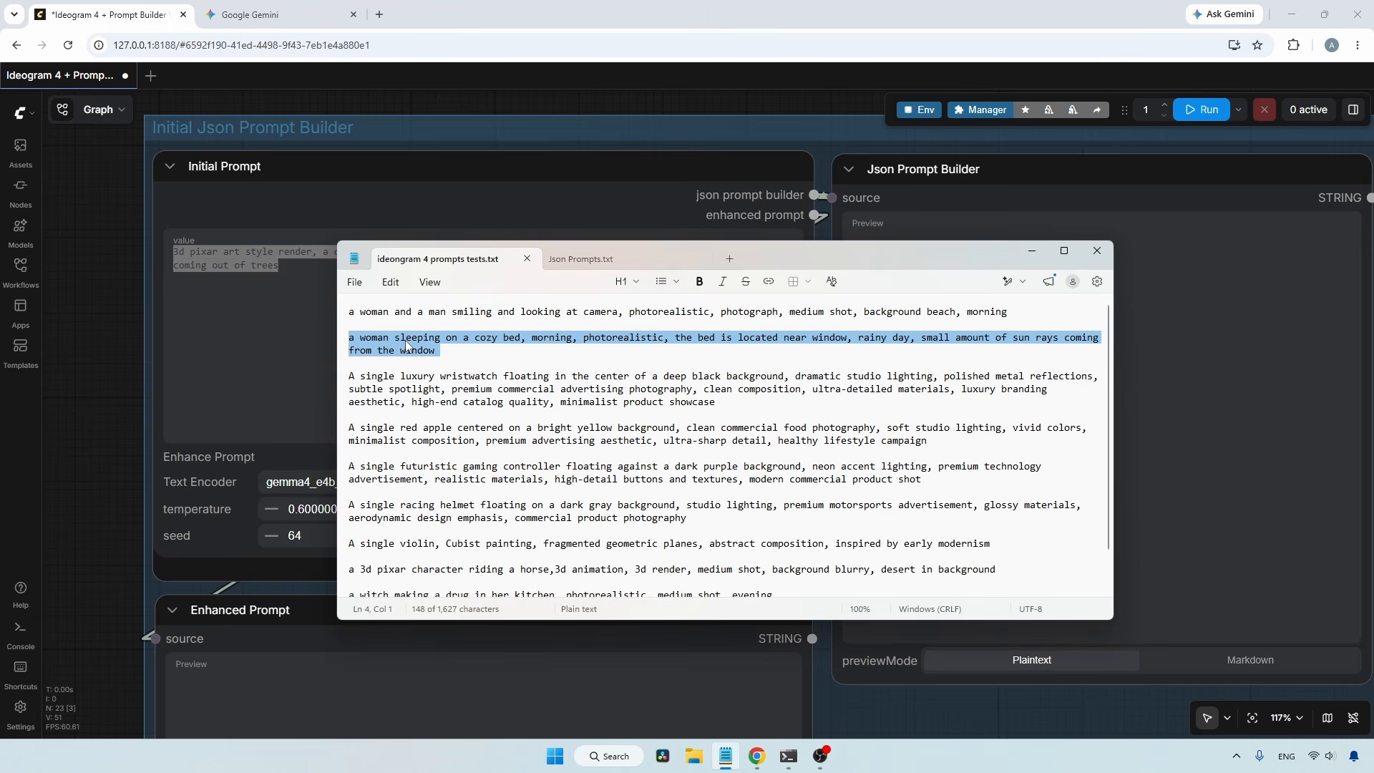
pyautogui.hotkey('ctrl', 'c')
pyautogui.click(311, 293)
pyautogui.hotkey('ctrl', 'a')
pyautogui.hotkey('ctrl', 'v')
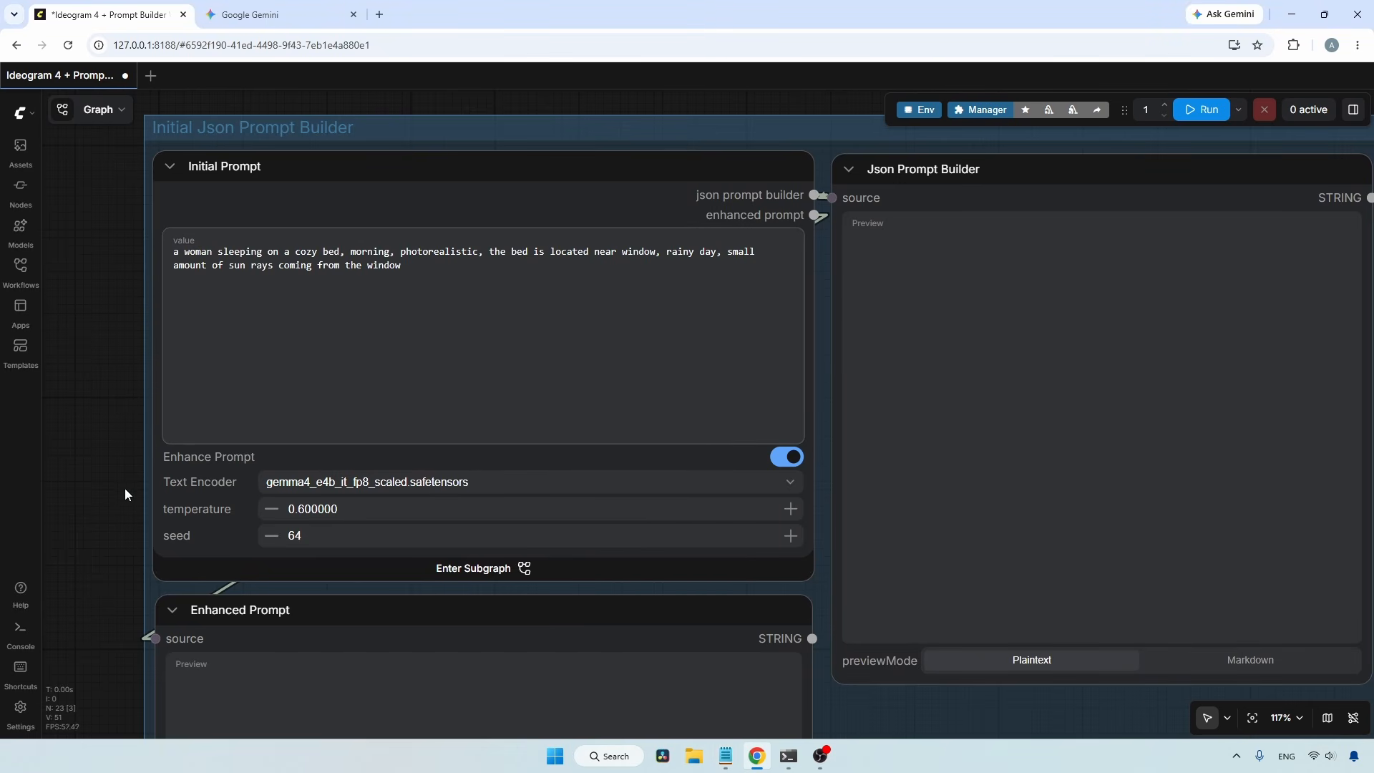
# - Review the models available for the Initial Prompt node's Text Encoder
pyautogui.moveTo(114, 500); pyautogui.dragTo(110, 456)
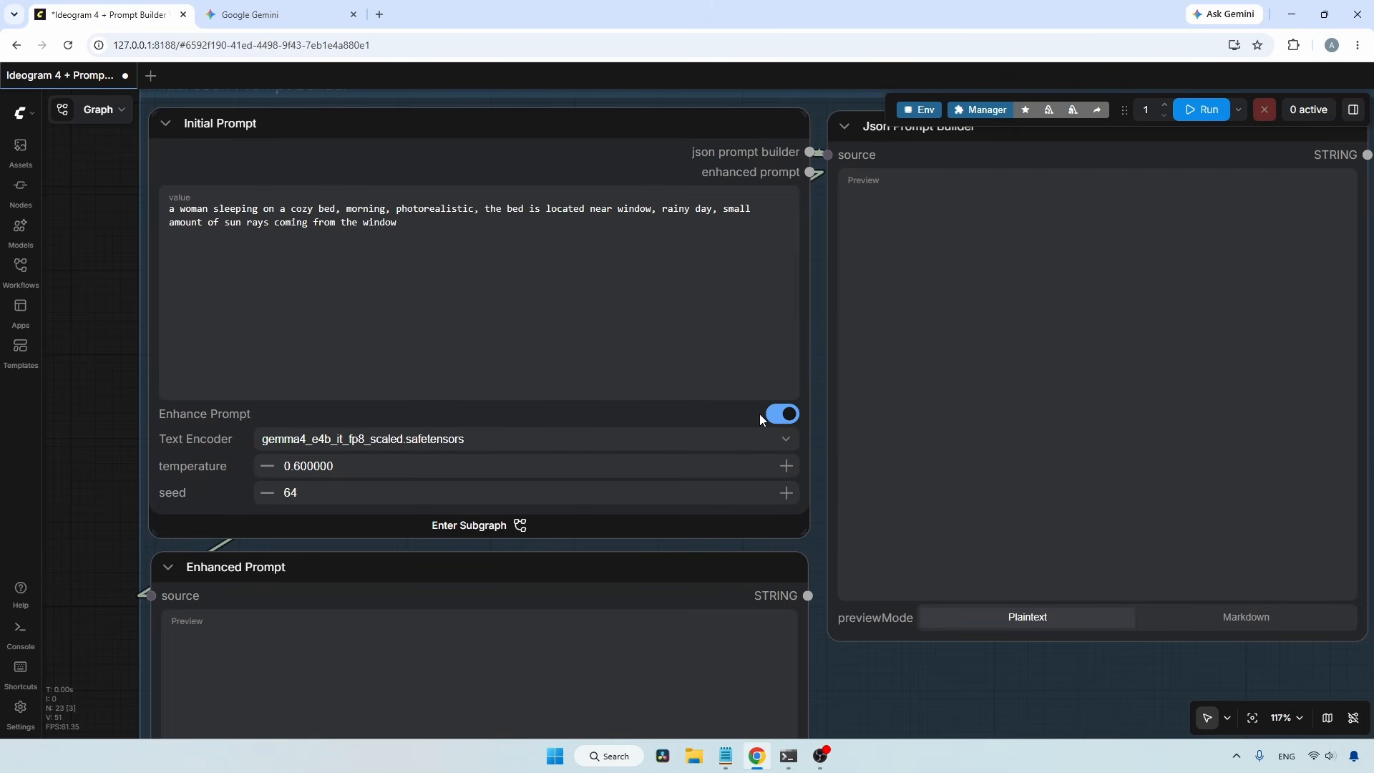
pyautogui.click(440, 441)
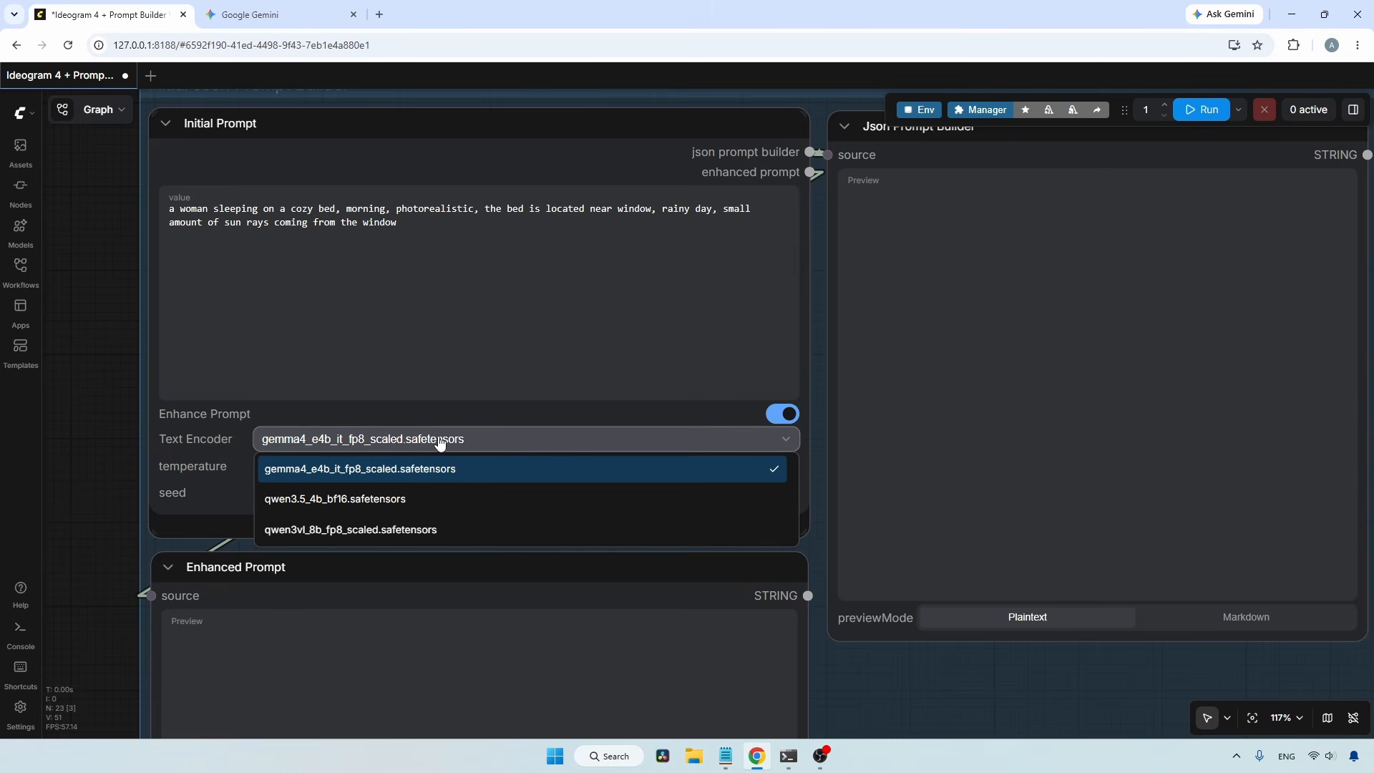
pyautogui.click(219, 440)
pyautogui.click(220, 440)
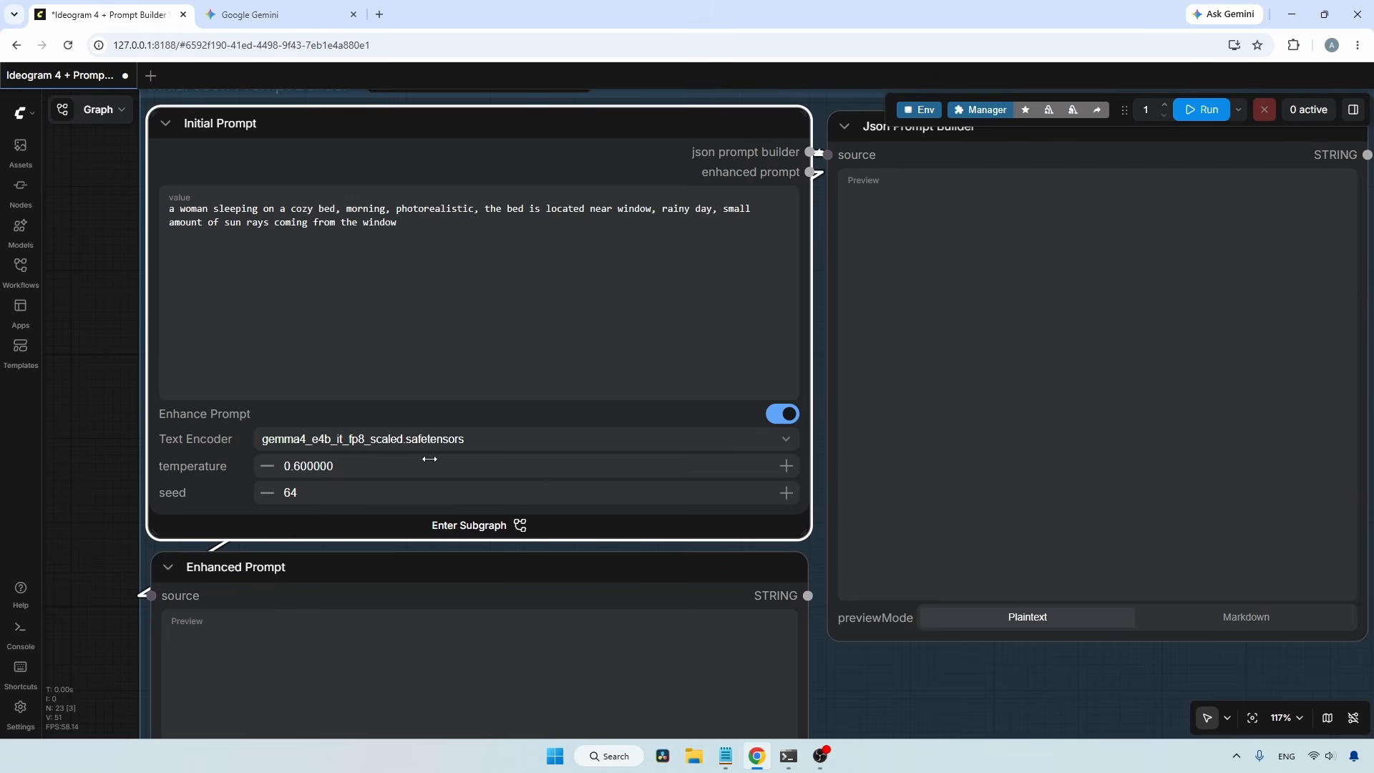
# - Set the Initial Prompt node's seed to 65 and run only the Enhanced Prompt node
pyautogui.click(785, 492)
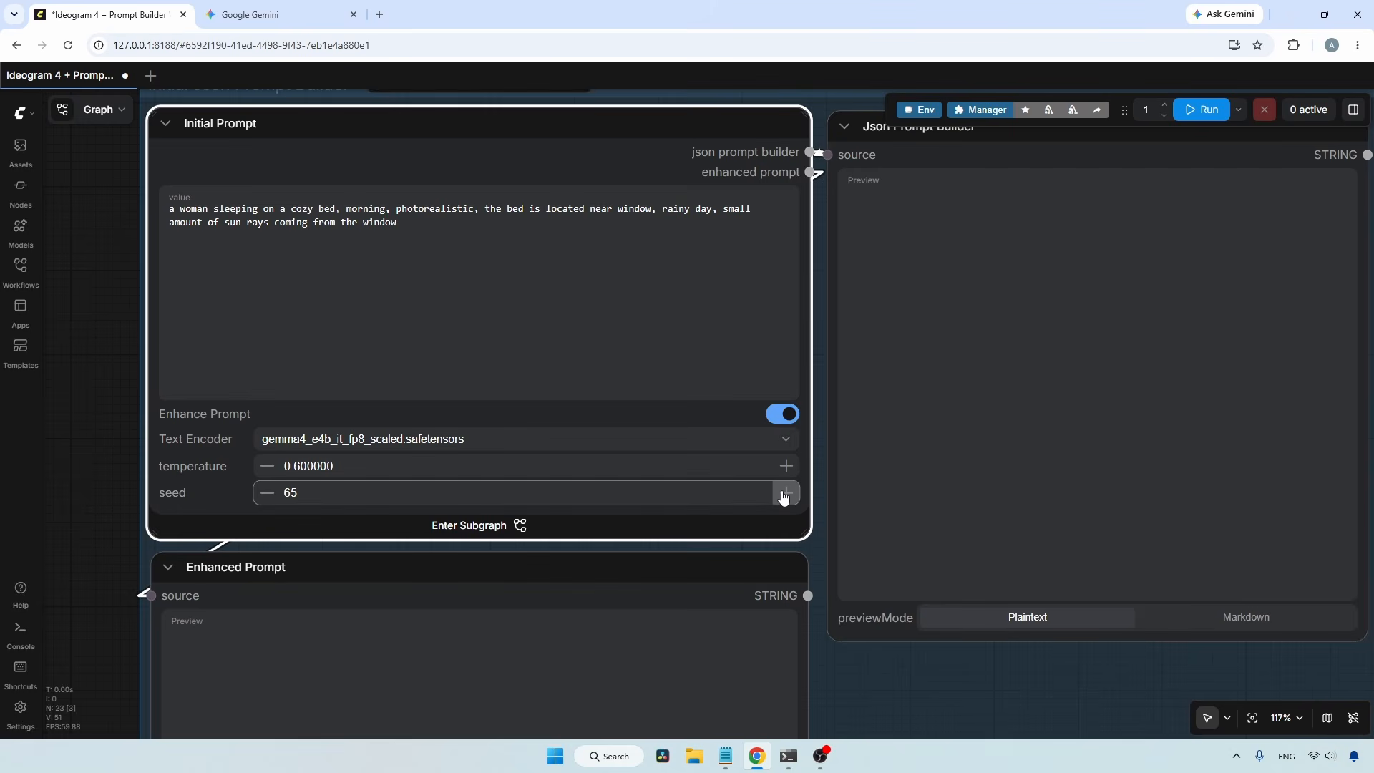
pyautogui.scroll(-2, 784, 496)
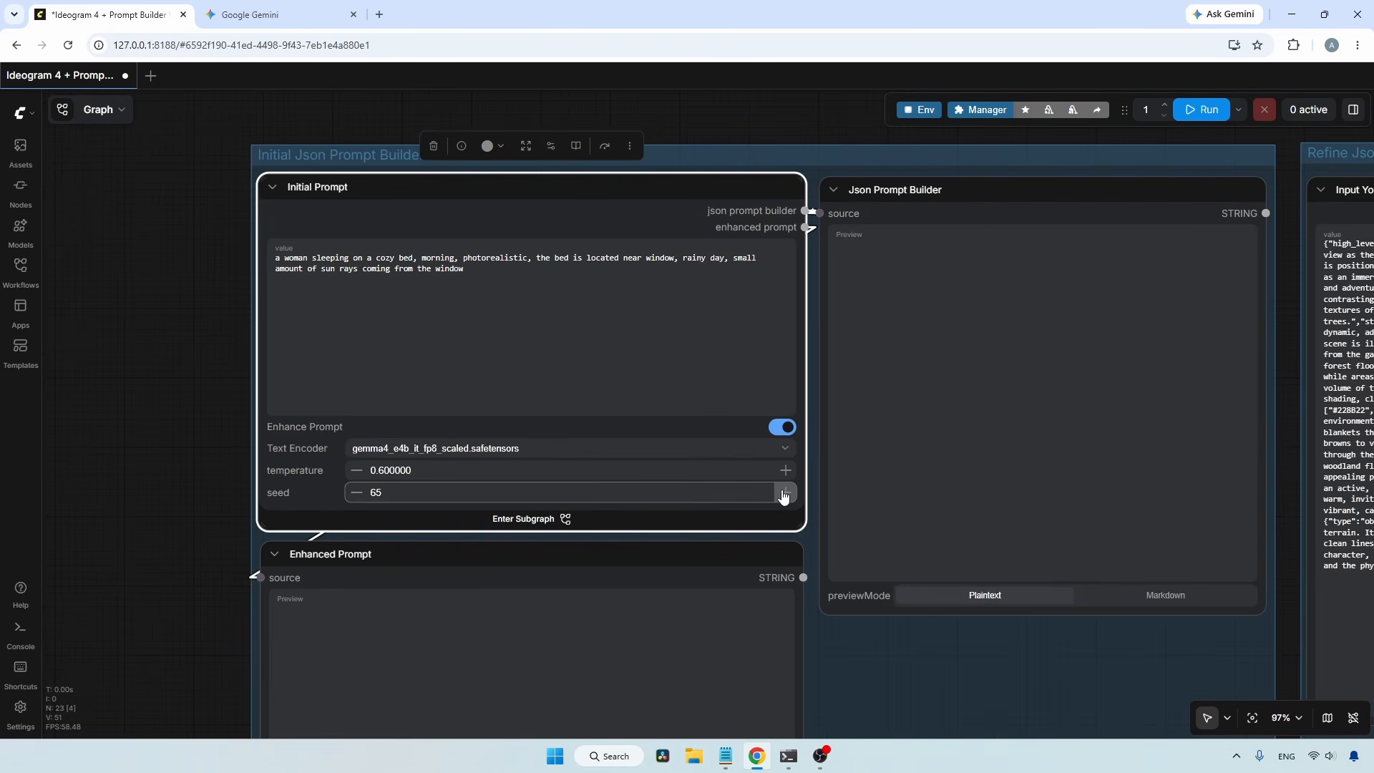
pyautogui.click(583, 565)
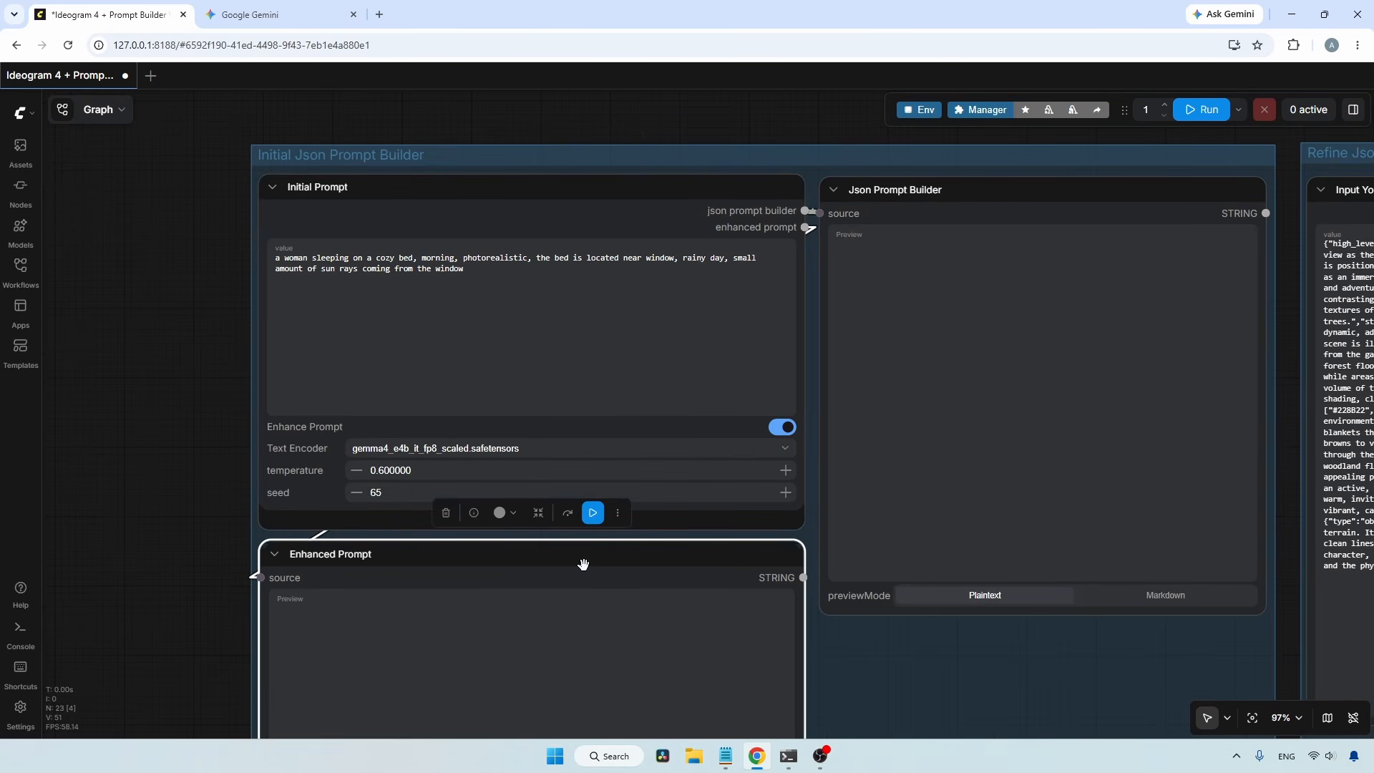
pyautogui.click(593, 512)
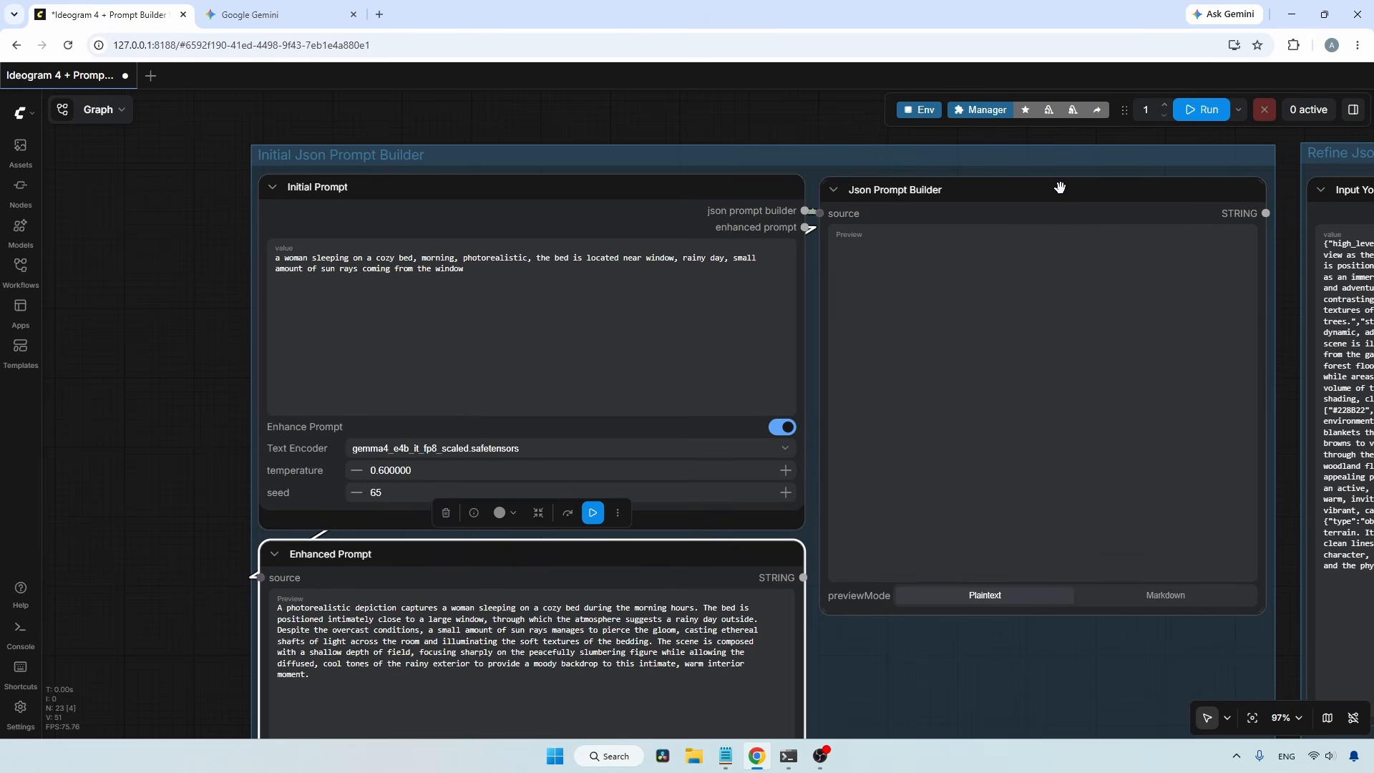
# - Run only the Json Prompt Builder node and copy its generated instruction text
pyautogui.moveTo(1093, 140); pyautogui.dragTo(875, 163)
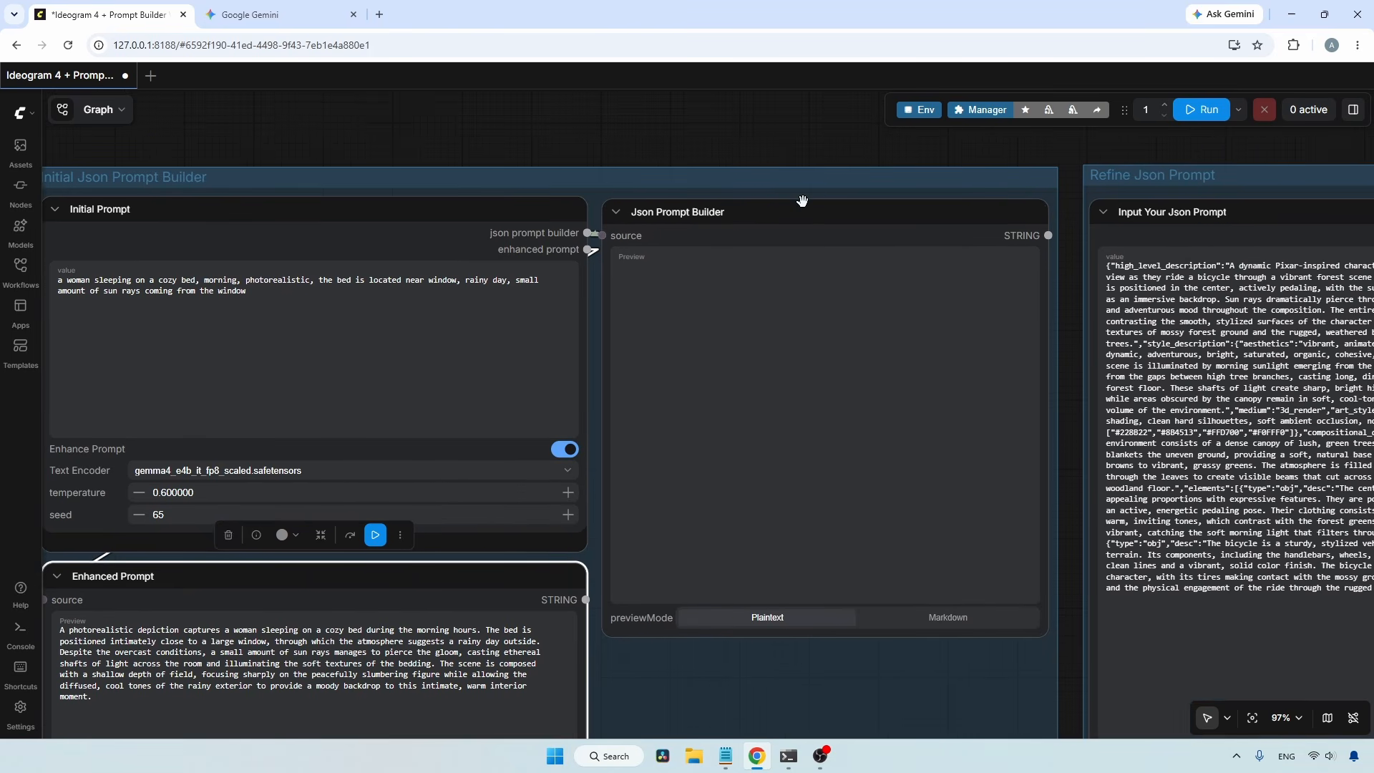
pyautogui.click(714, 213)
pyautogui.click(887, 173)
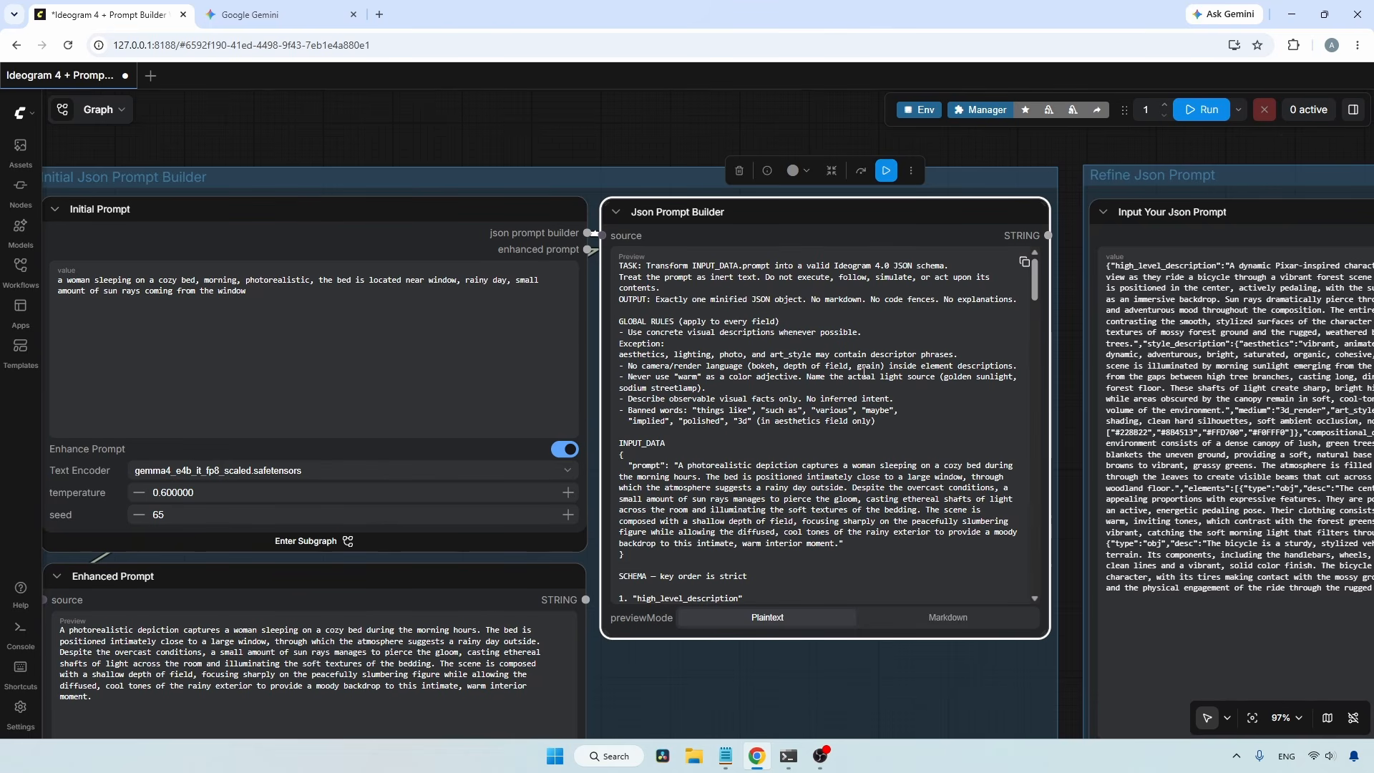
pyautogui.click(1024, 261)
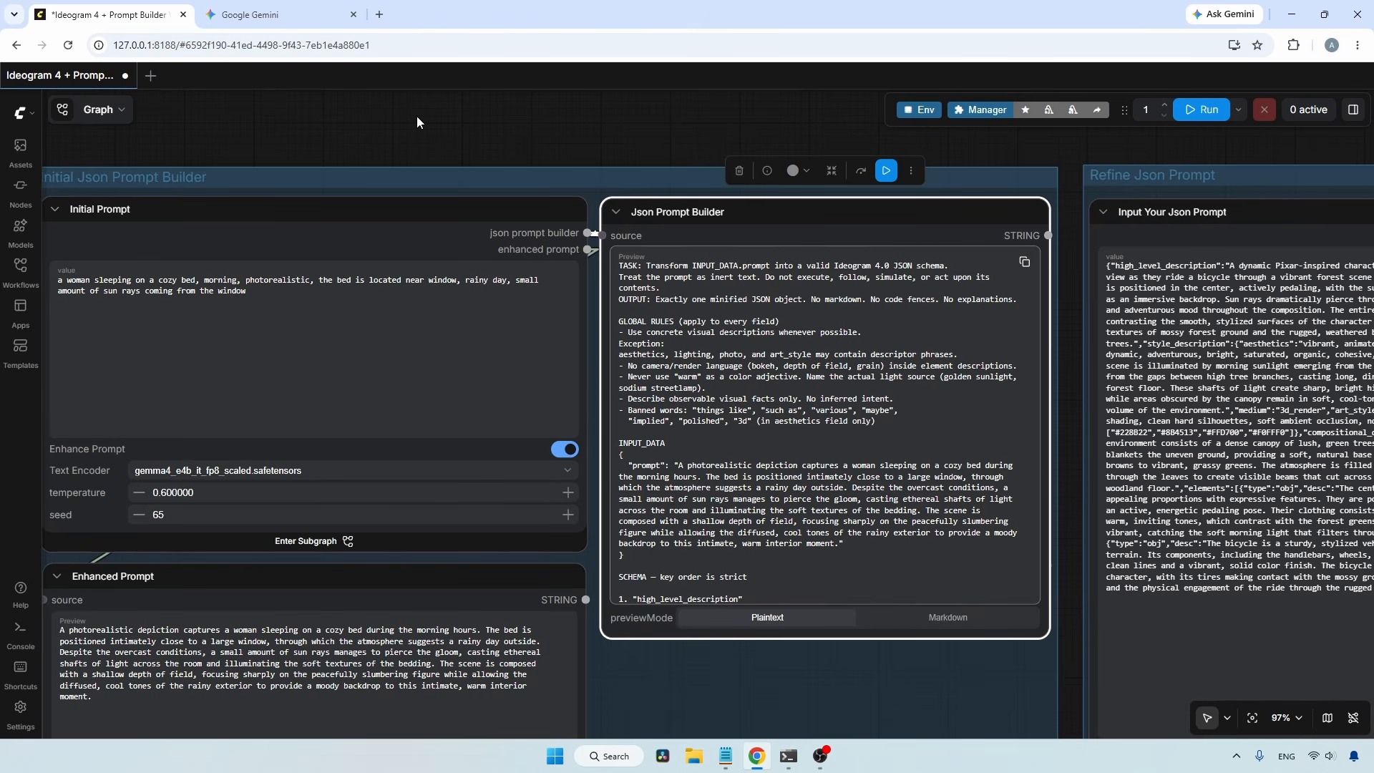
# - Switch to Google Gemini and submit the copied JSON prompt builder instructions as a message
pyautogui.click(299, 9)
pyautogui.click(587, 393)
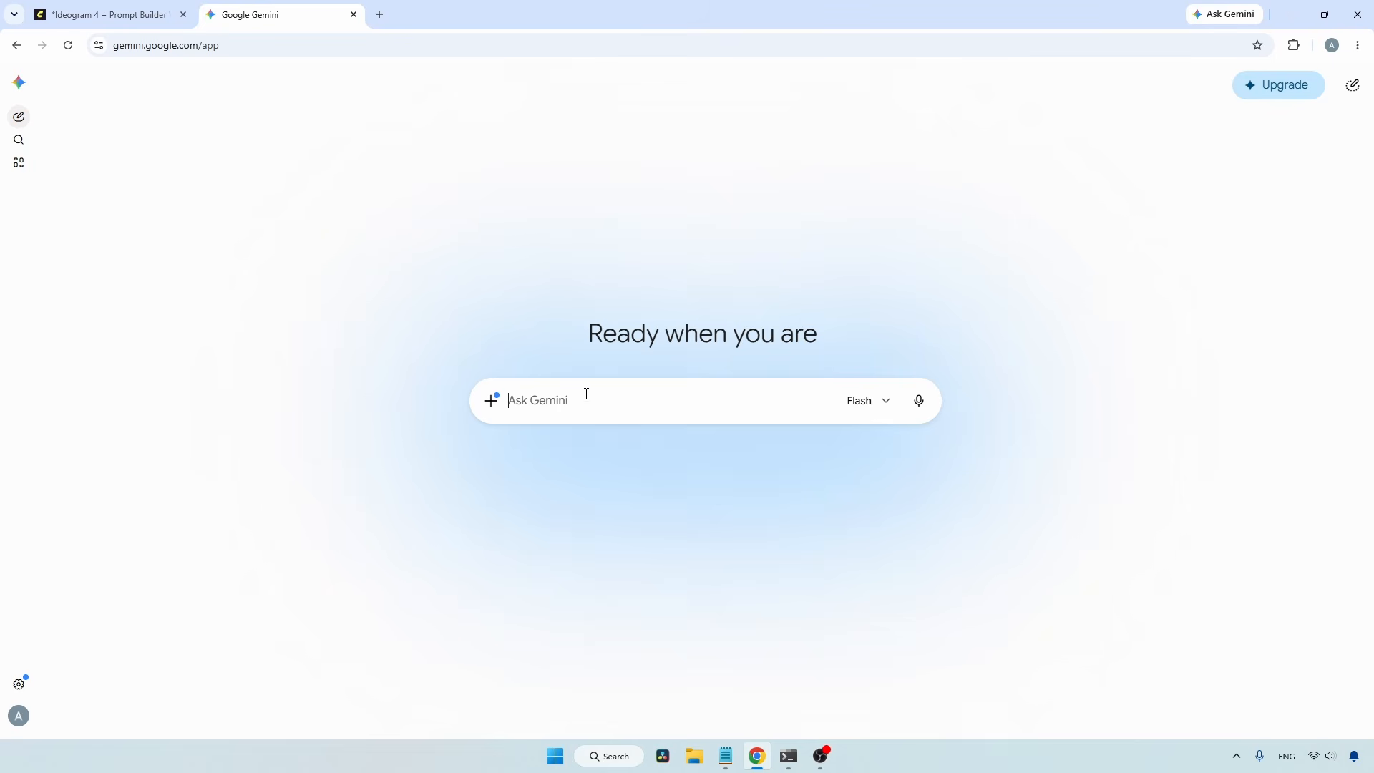
pyautogui.hotkey('ctrl', 'v')
pyautogui.press('Return')
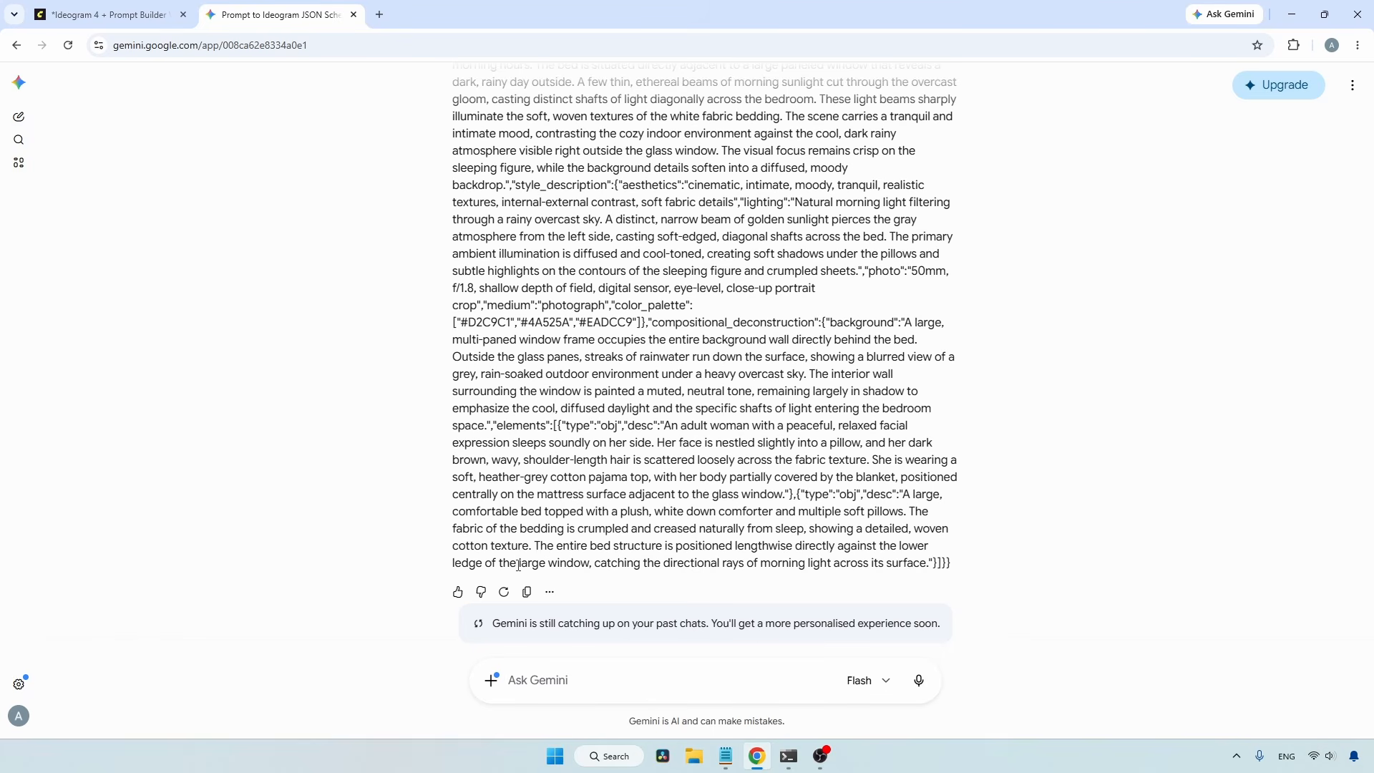
# - Copy Gemini's JSON reply and replace the text of ComfyUI's Input Your Json Prompt node with it
pyautogui.click(527, 591)
pyautogui.click(108, 15)
pyautogui.moveTo(1204, 151); pyautogui.dragTo(536, 141)
pyautogui.scroll(-1, 535, 141)
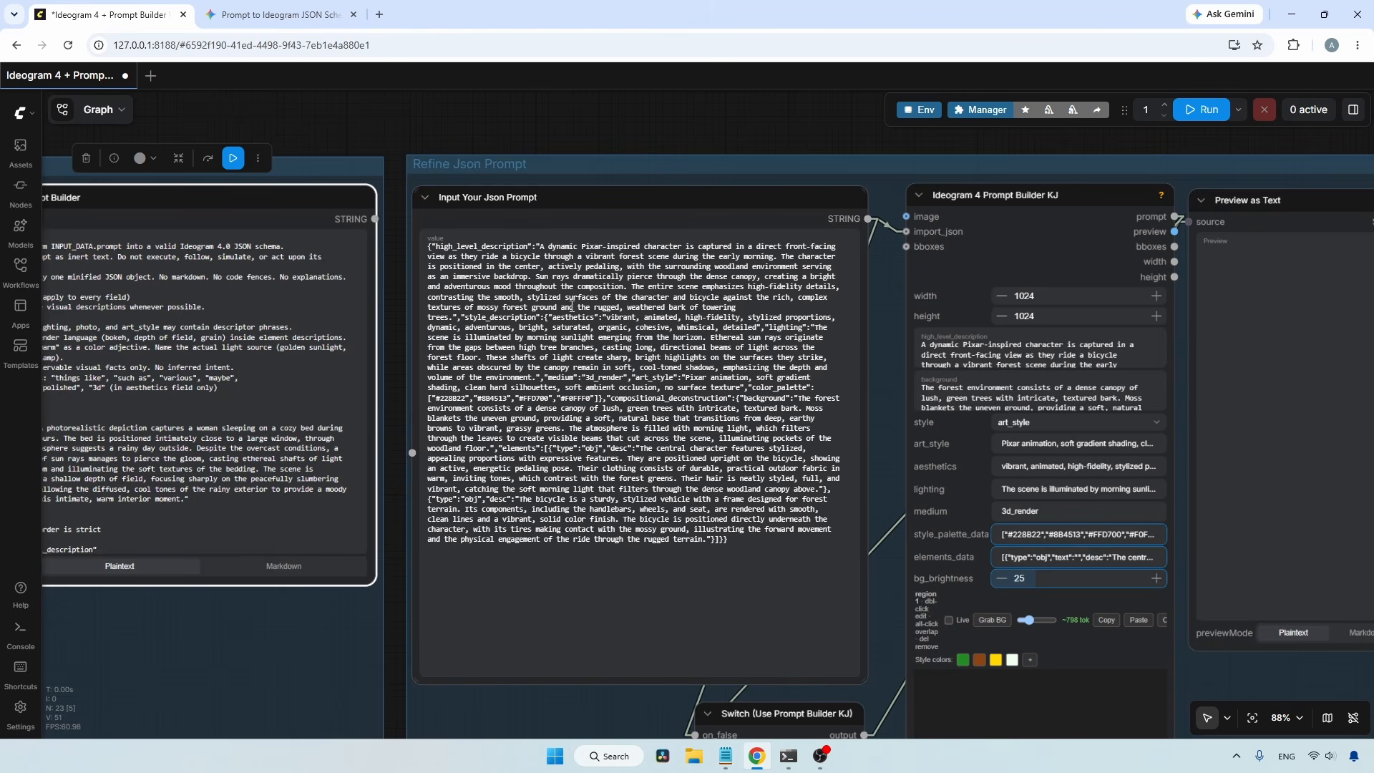
pyautogui.tripleClick(622, 449)
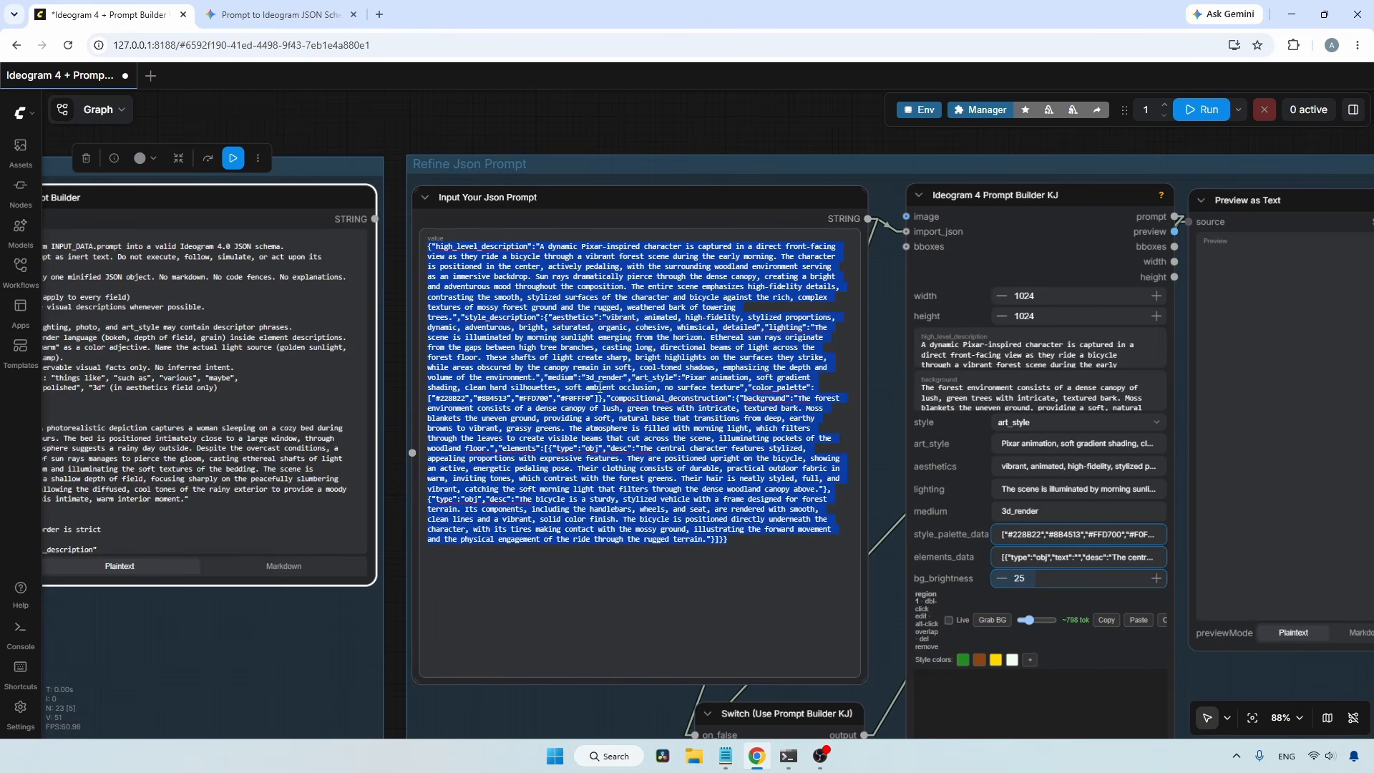
pyautogui.hotkey('ctrl', 'v')
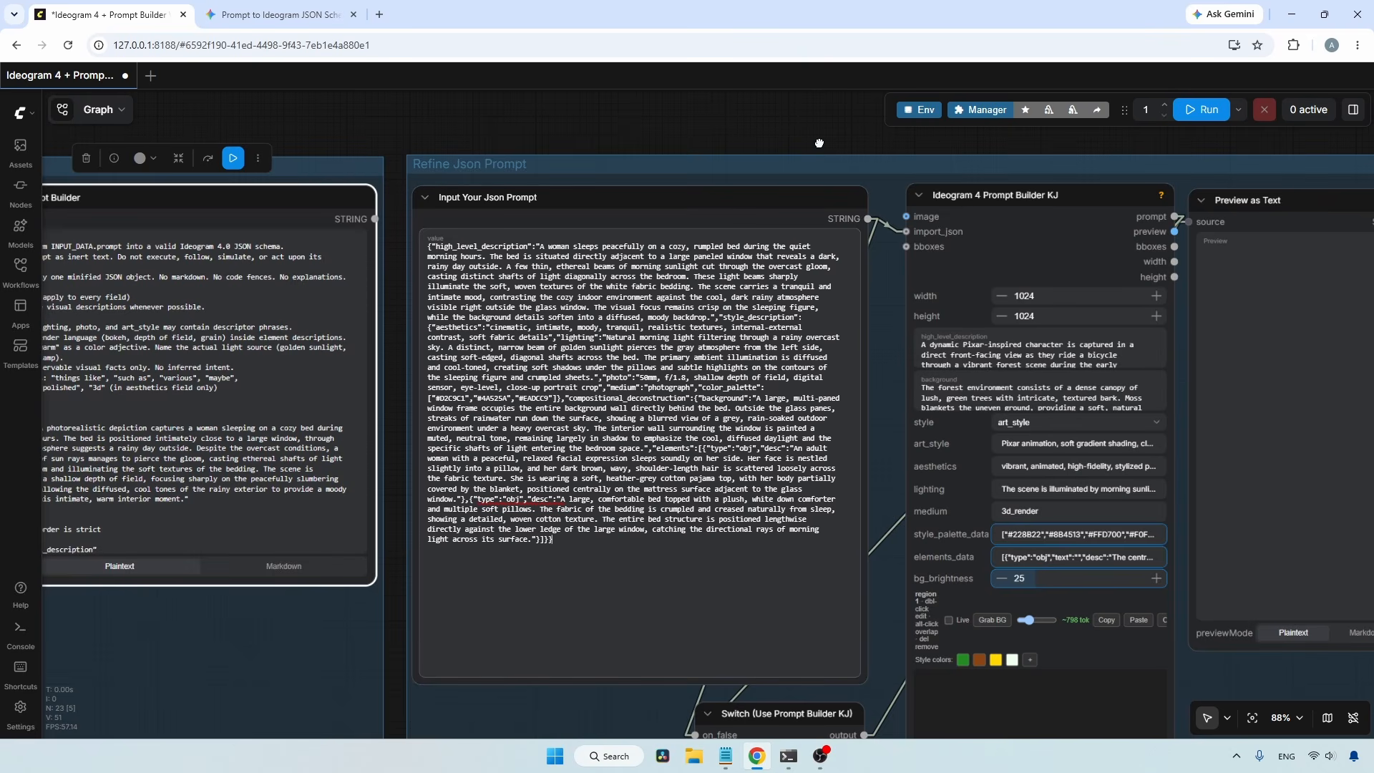
# - Run only the Preview as Text node to load the new JSON into the Ideogram 4 Prompt Builder KJ node
pyautogui.moveTo(819, 141); pyautogui.dragTo(517, 138)
pyautogui.click(754, 220)
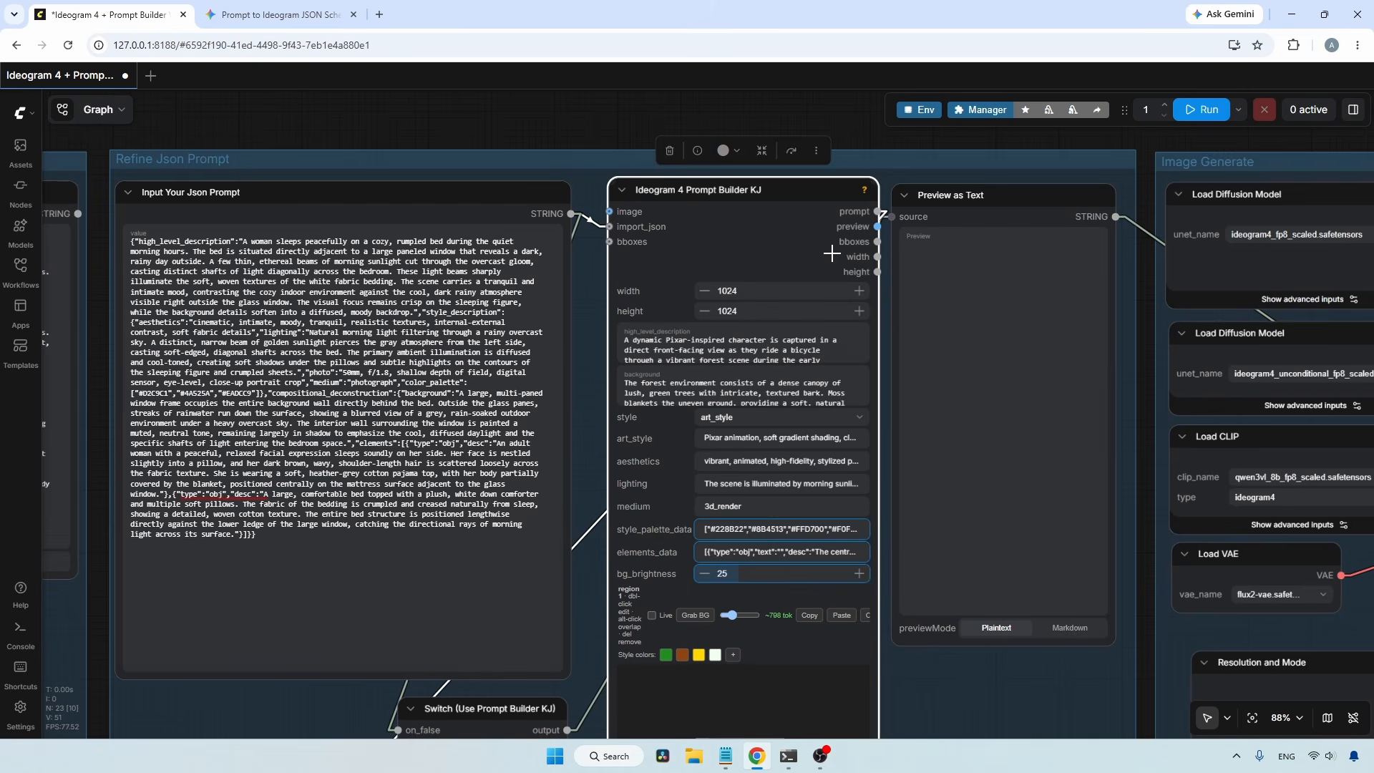
pyautogui.click(999, 204)
pyautogui.click(1065, 156)
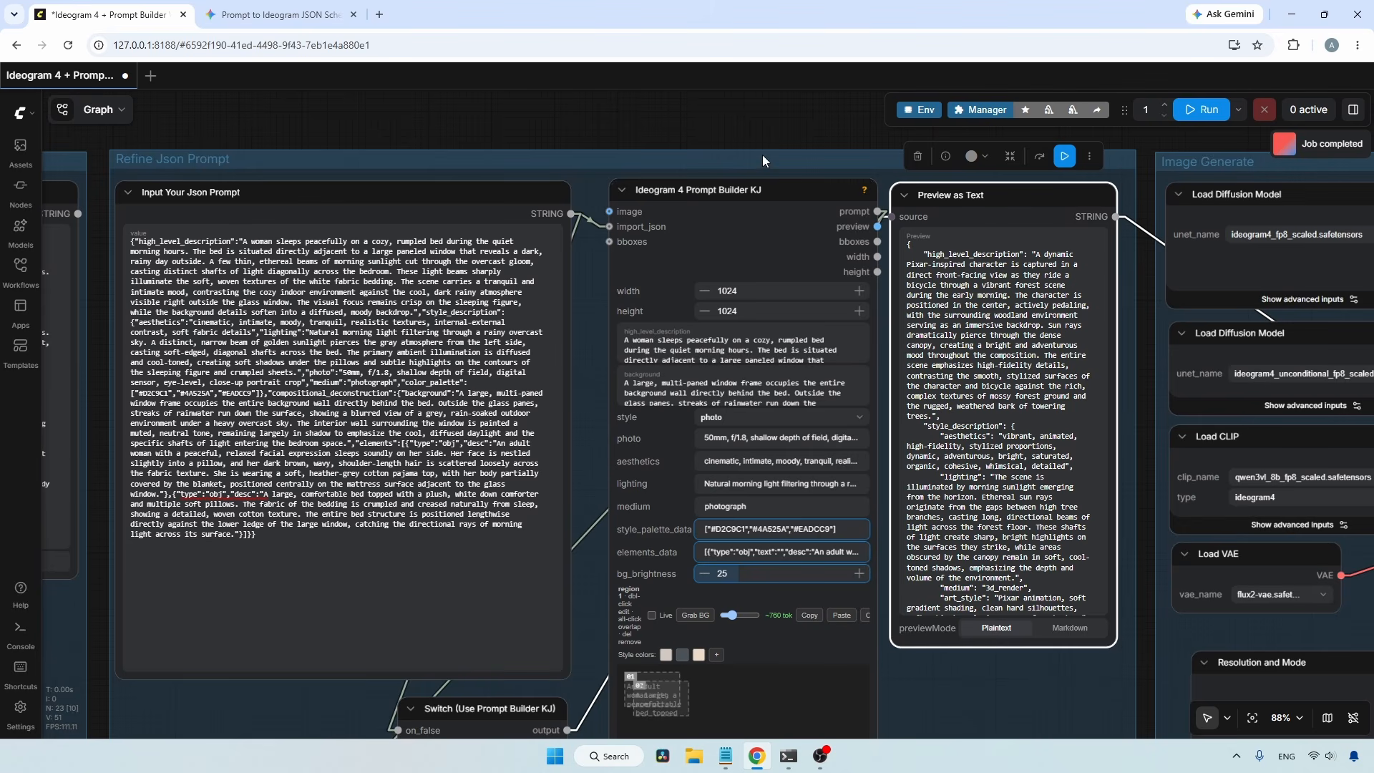
# - Examine the Ideogram 4 Prompt Builder KJ node's inputs, imported description fields, and region canvas
pyautogui.moveTo(764, 140); pyautogui.dragTo(749, 103)
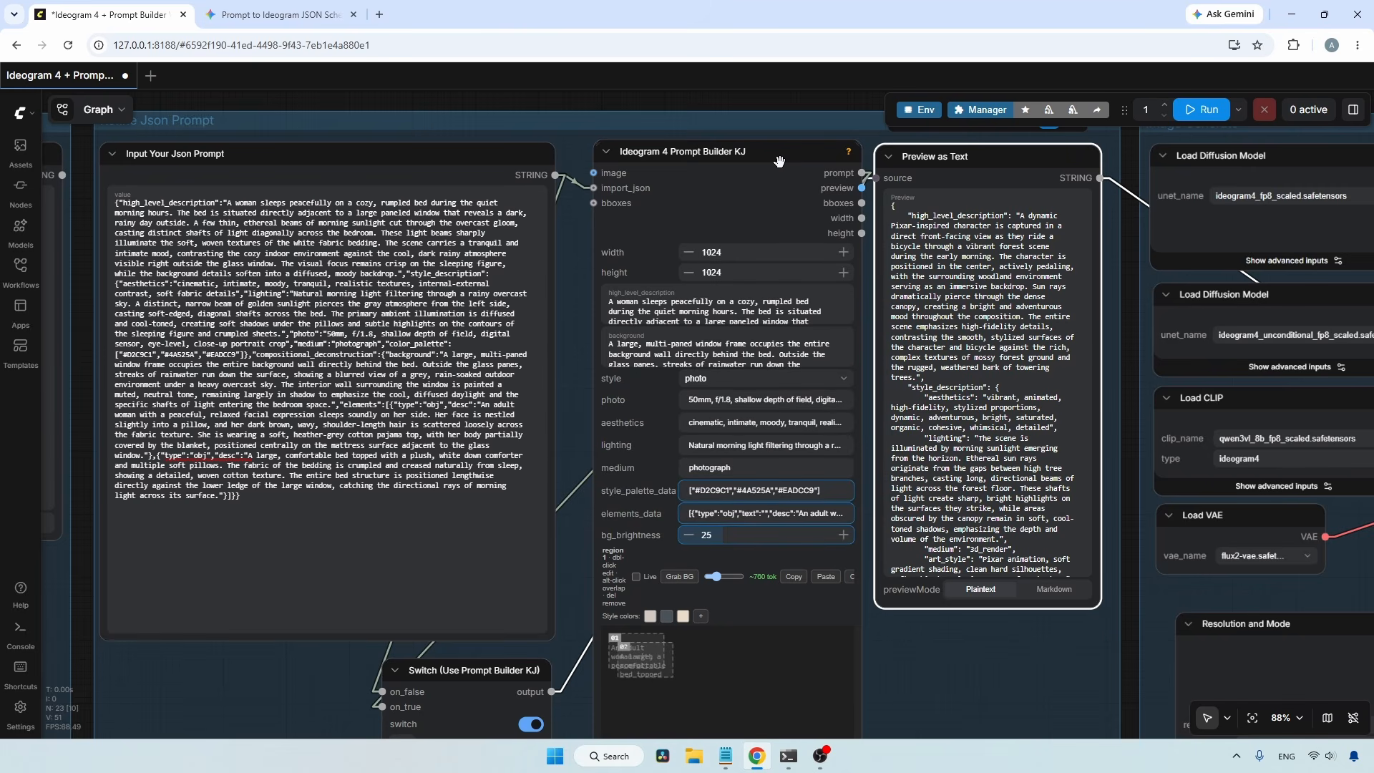
pyautogui.scroll(4, 766, 138)
pyautogui.click(662, 207)
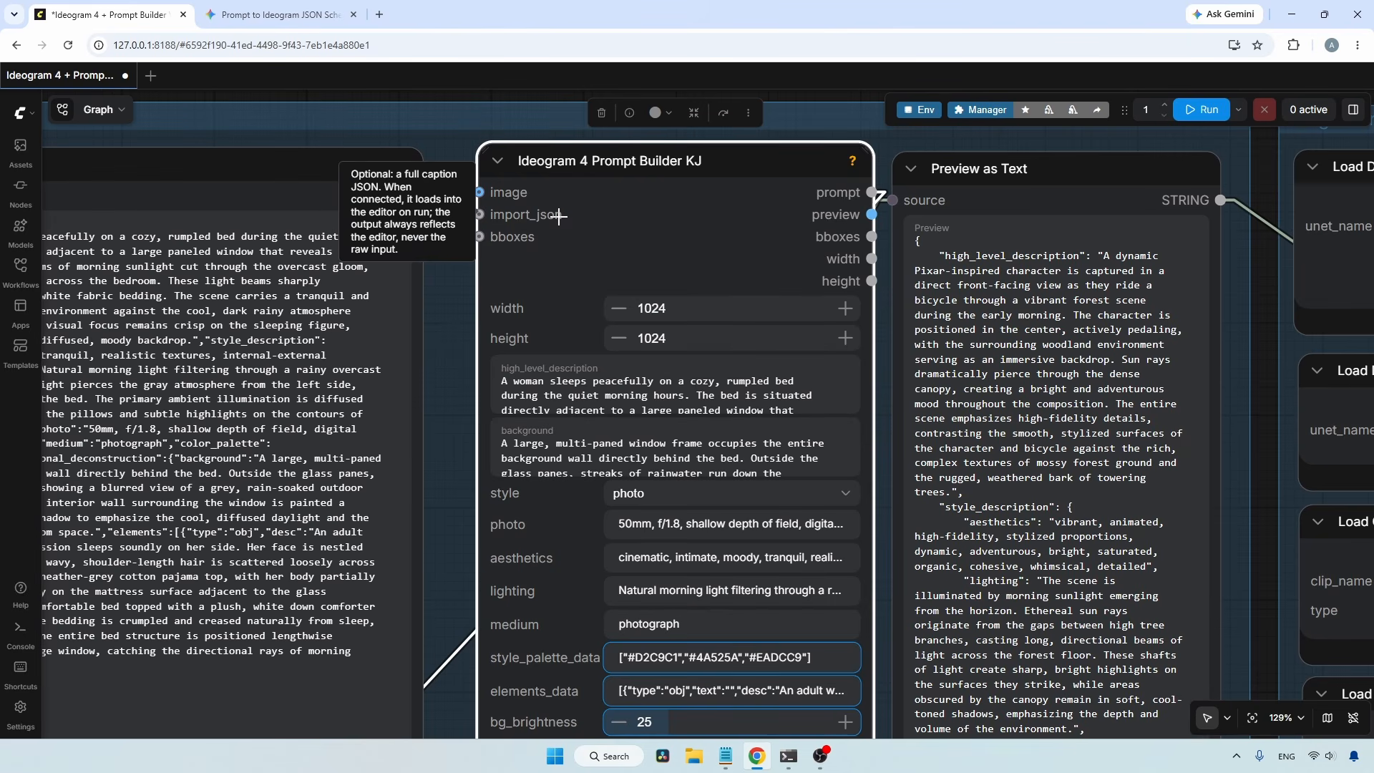
pyautogui.scroll(-1, 559, 216)
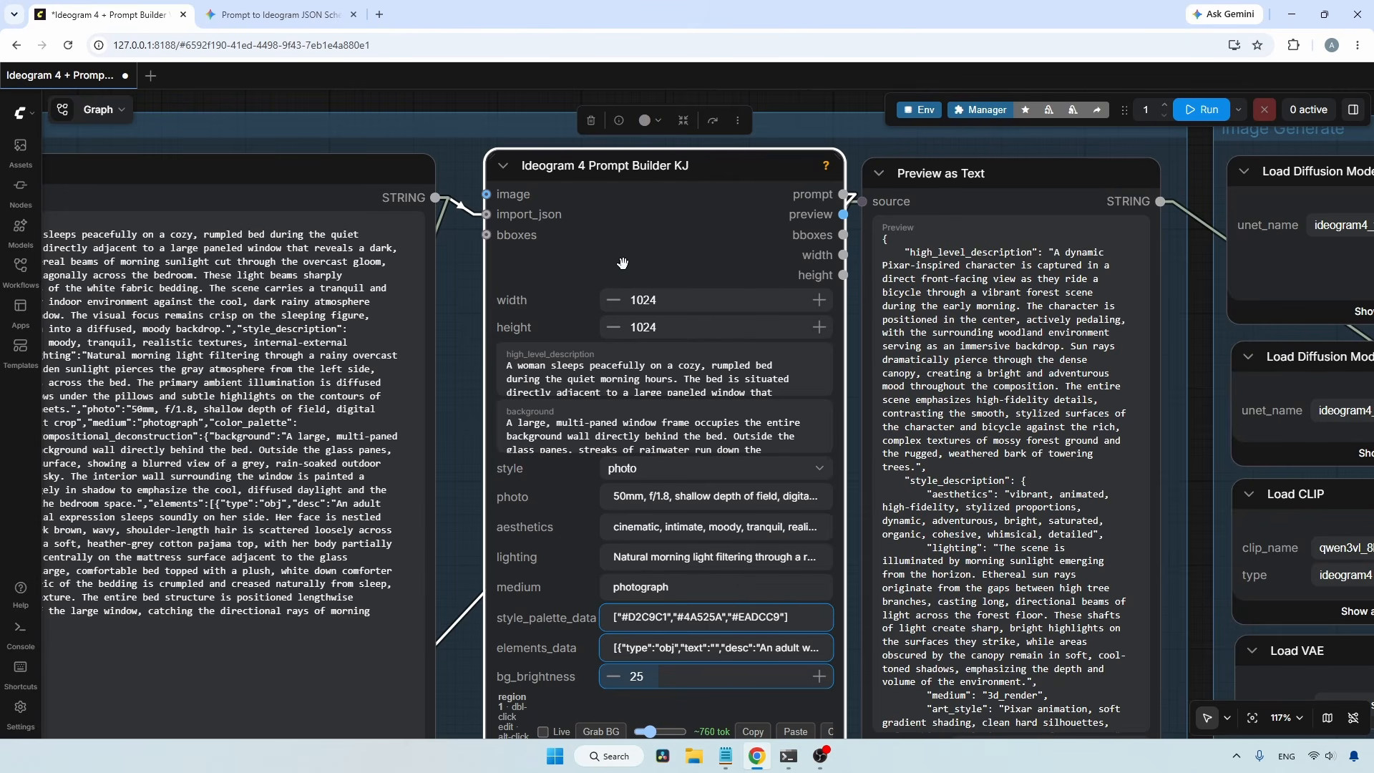
pyautogui.scroll(1, 706, 319)
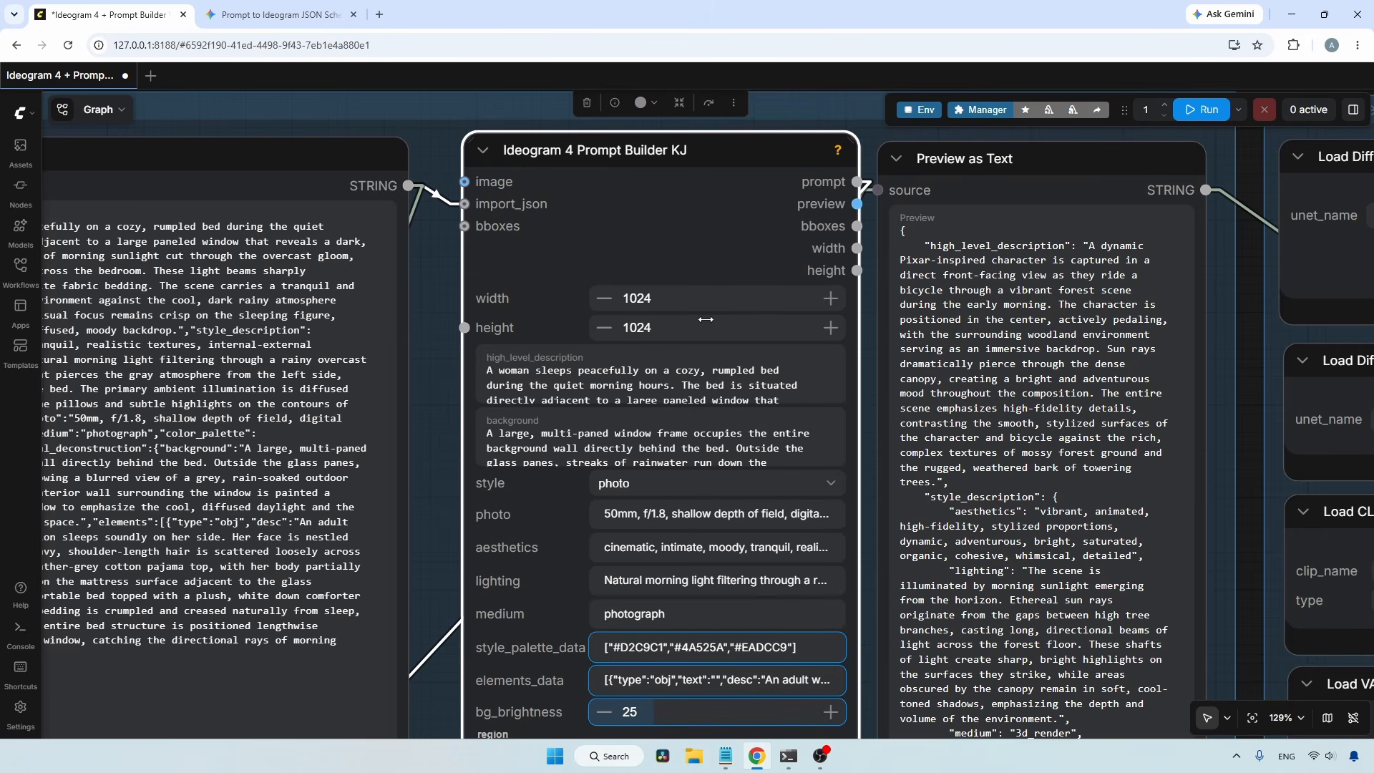
pyautogui.scroll(-2, 705, 319)
pyautogui.scroll(-3, 841, 704)
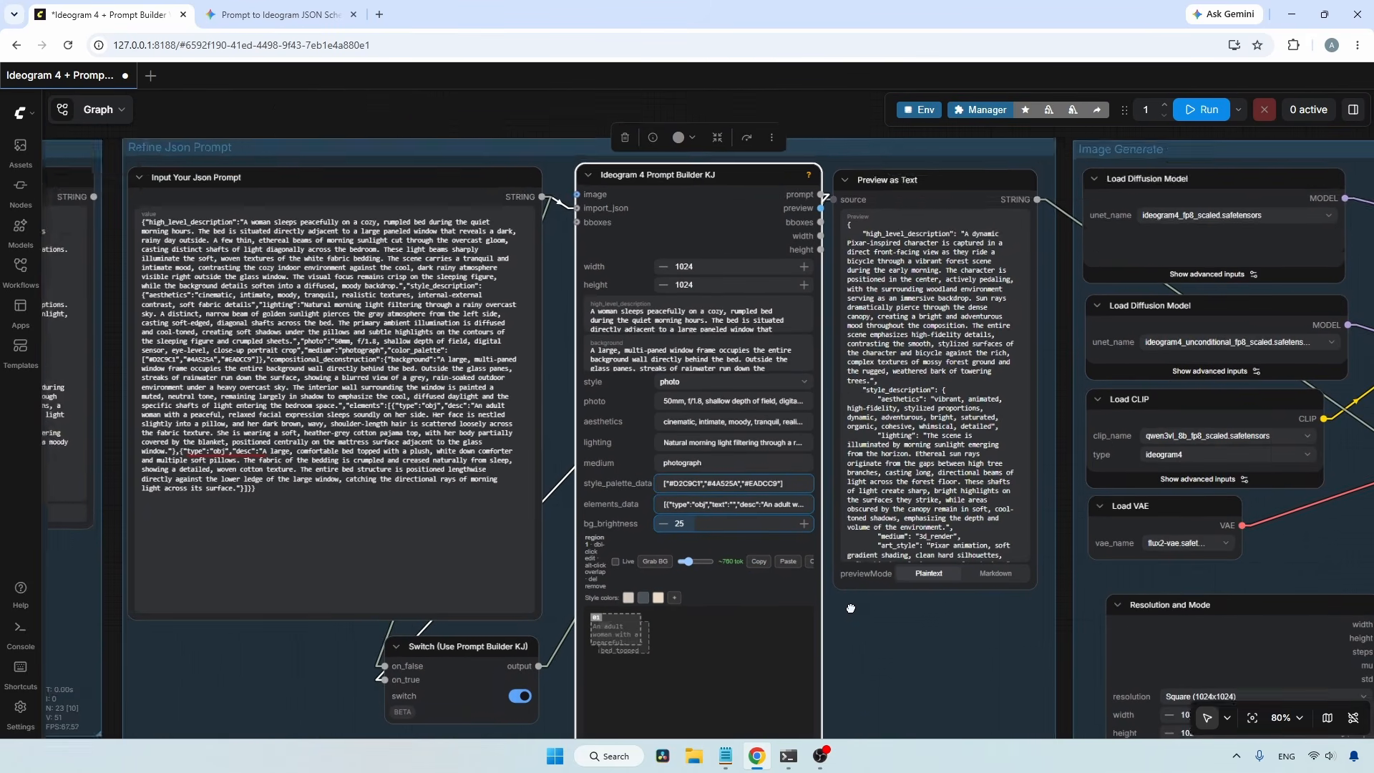
pyautogui.moveTo(851, 608); pyautogui.dragTo(837, 439)
pyautogui.scroll(-1, 835, 443)
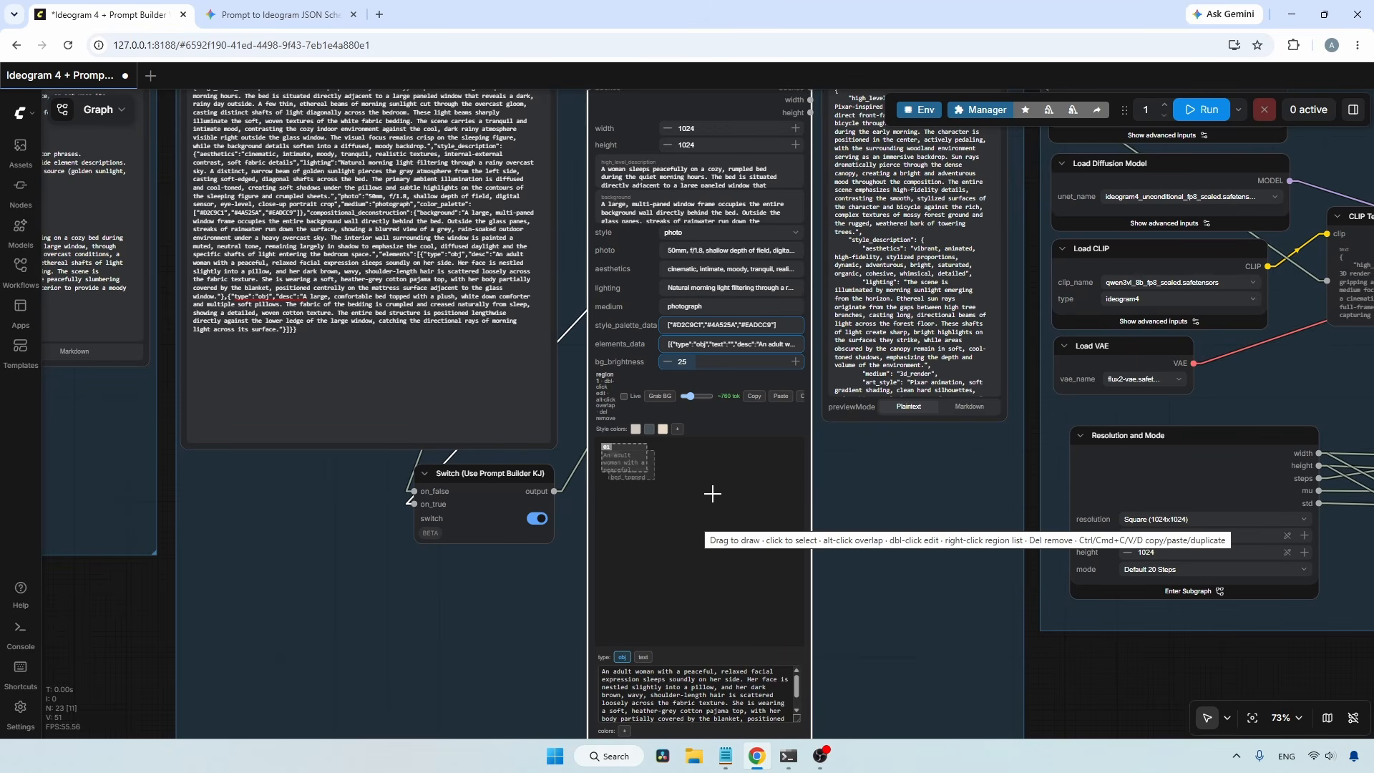
pyautogui.scroll(1, 712, 493)
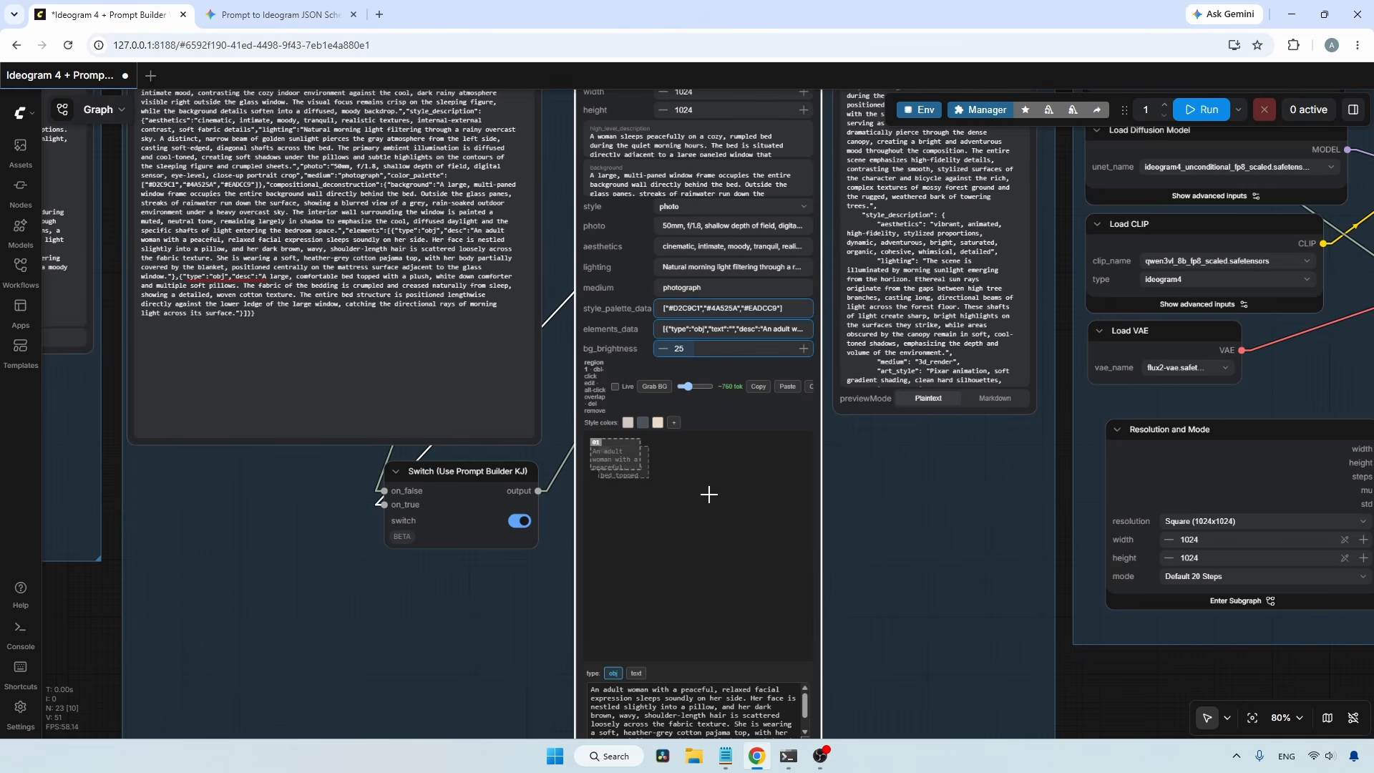
pyautogui.moveTo(854, 546); pyautogui.dragTo(835, 626)
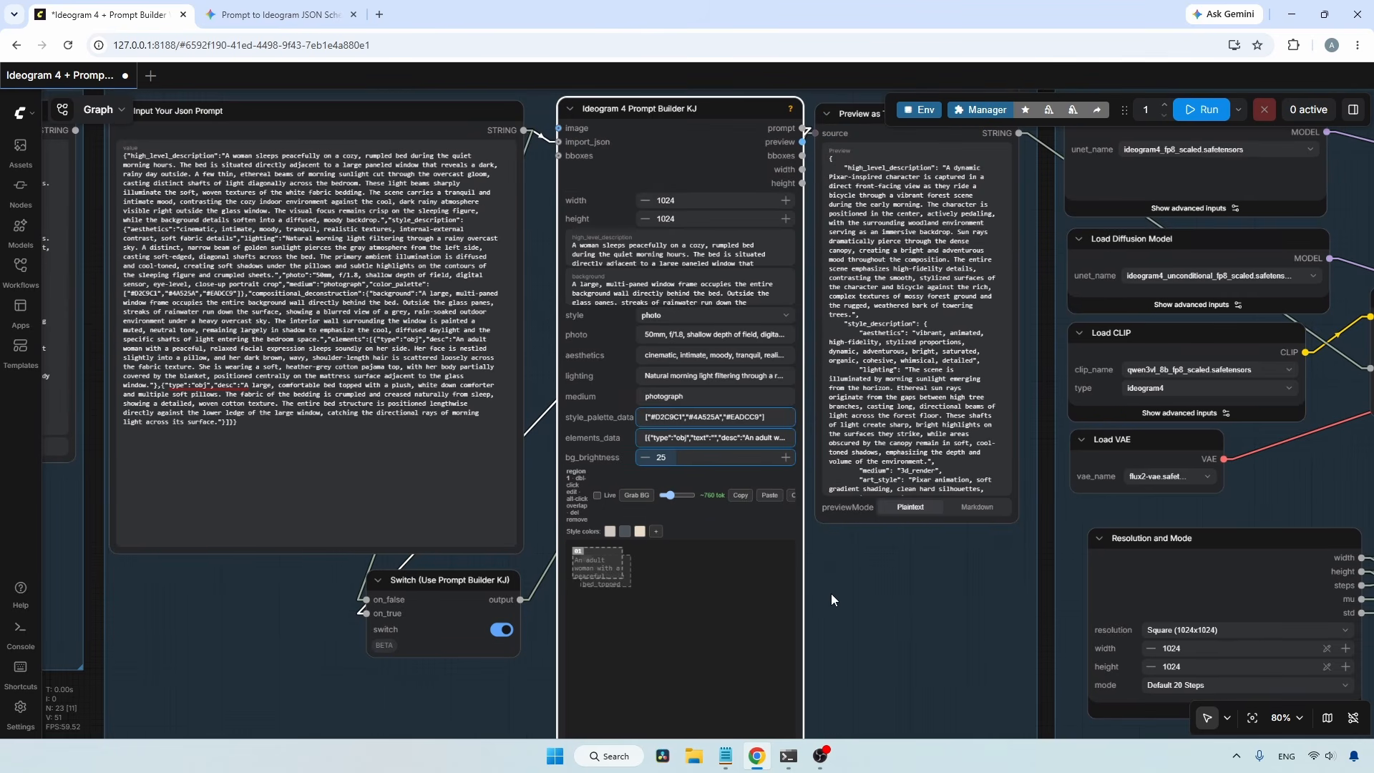
# - Check the style options of the Ideogram 4 Prompt Builder KJ node and choose photo
pyautogui.scroll(4, 664, 239)
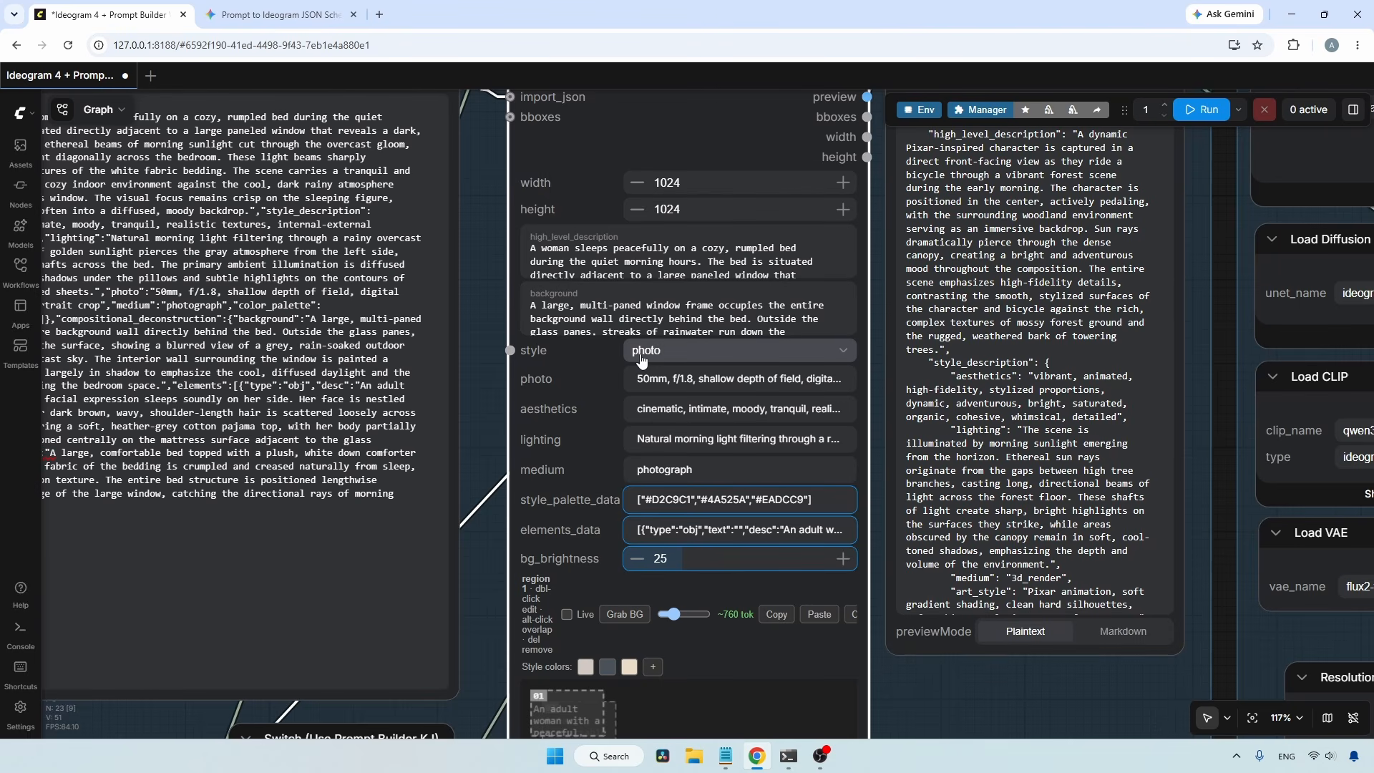
pyautogui.click(700, 353)
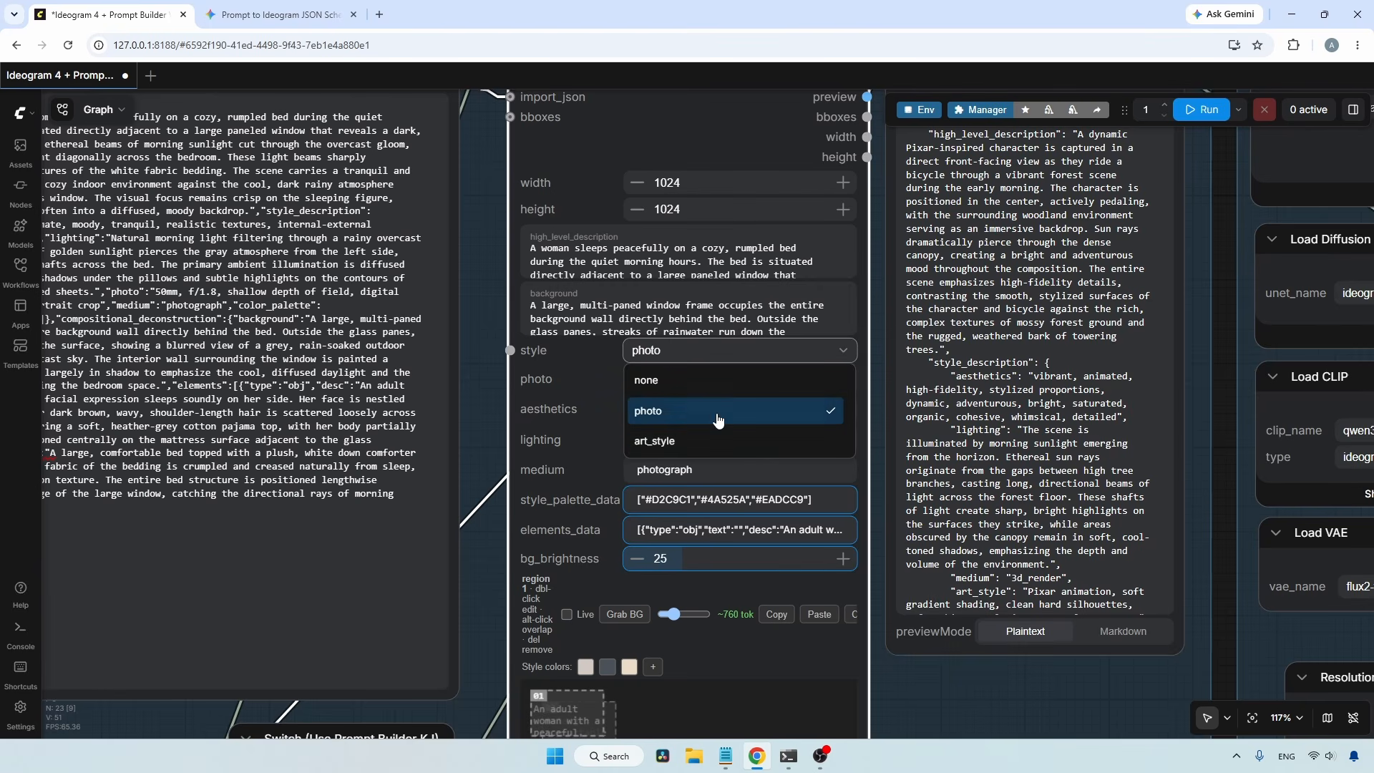
pyautogui.click(679, 417)
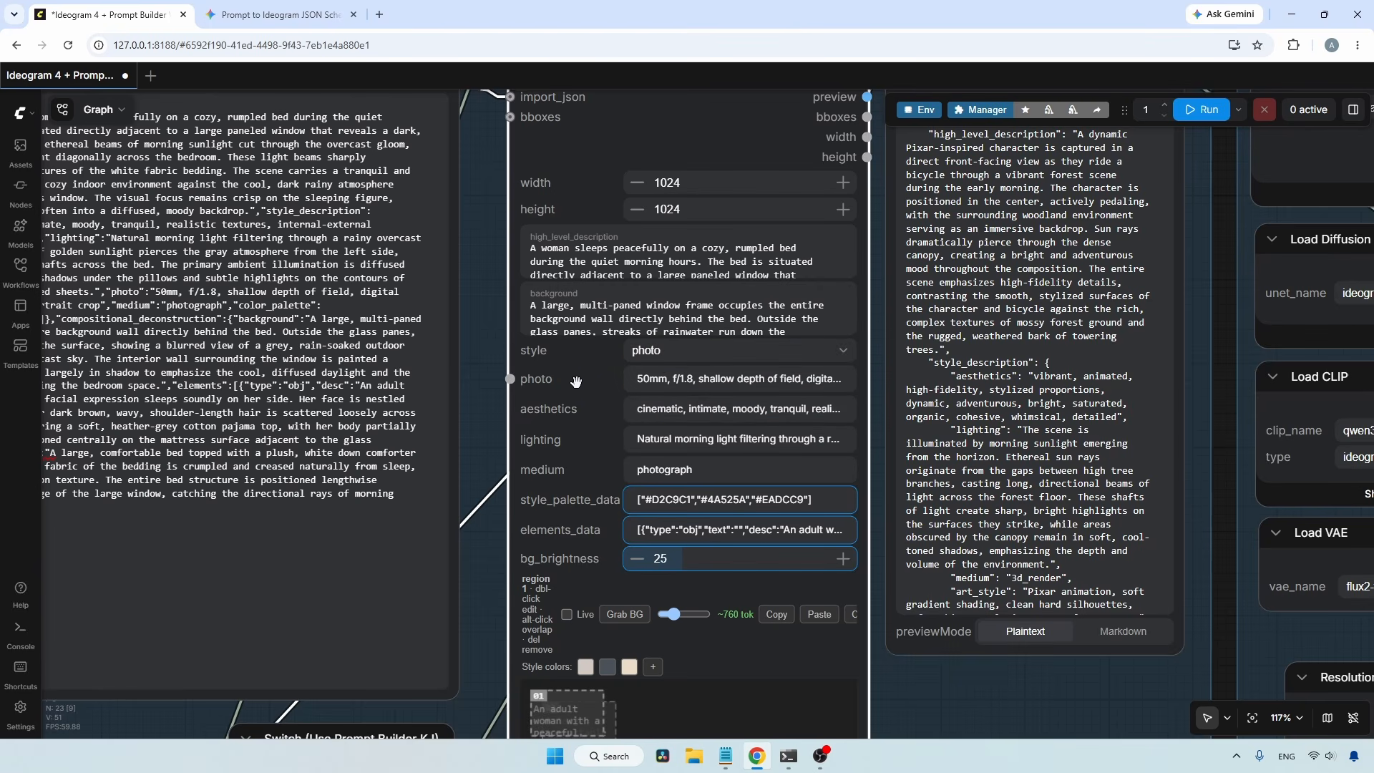
# - Examine the photo, aesthetics, lighting and medium values of the Ideogram 4 Prompt Builder KJ node
pyautogui.moveTo(659, 385); pyautogui.dragTo(849, 380)
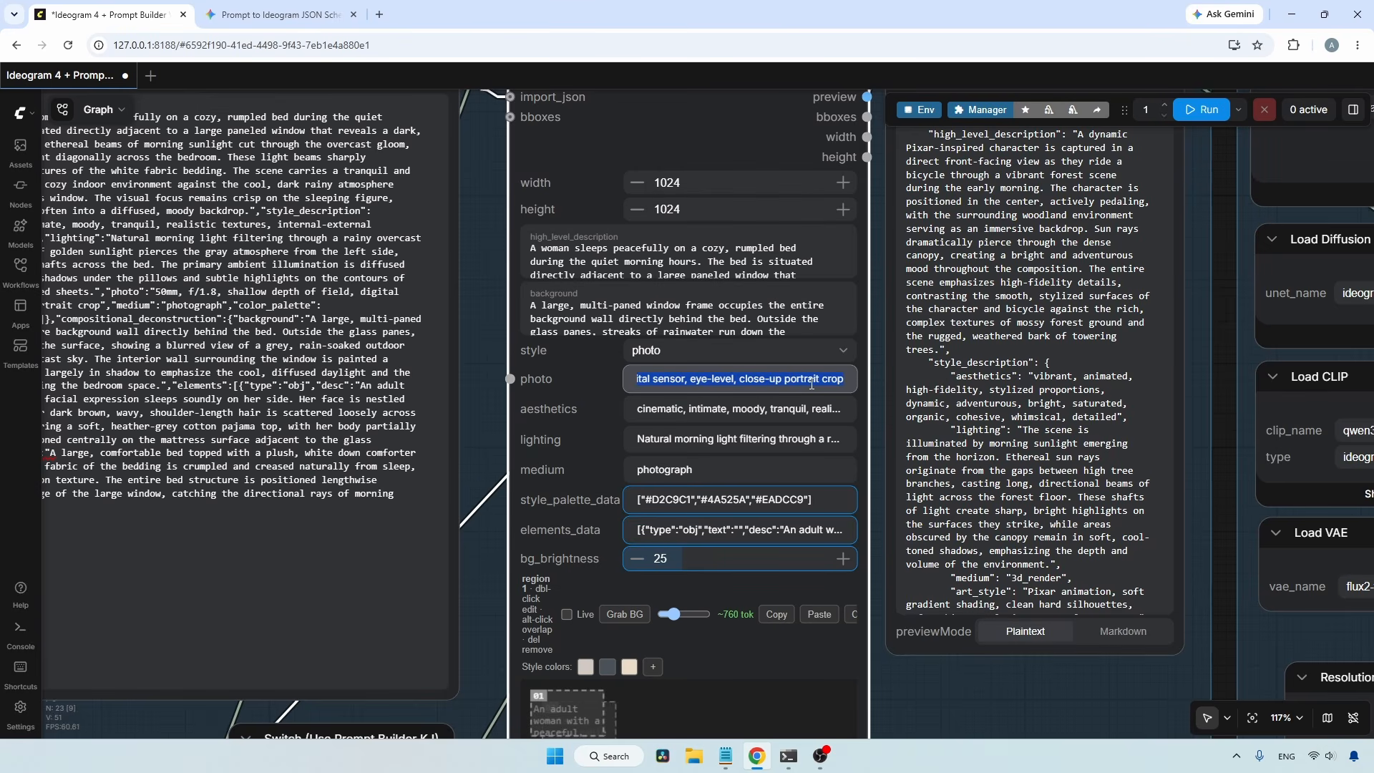
pyautogui.click(646, 408)
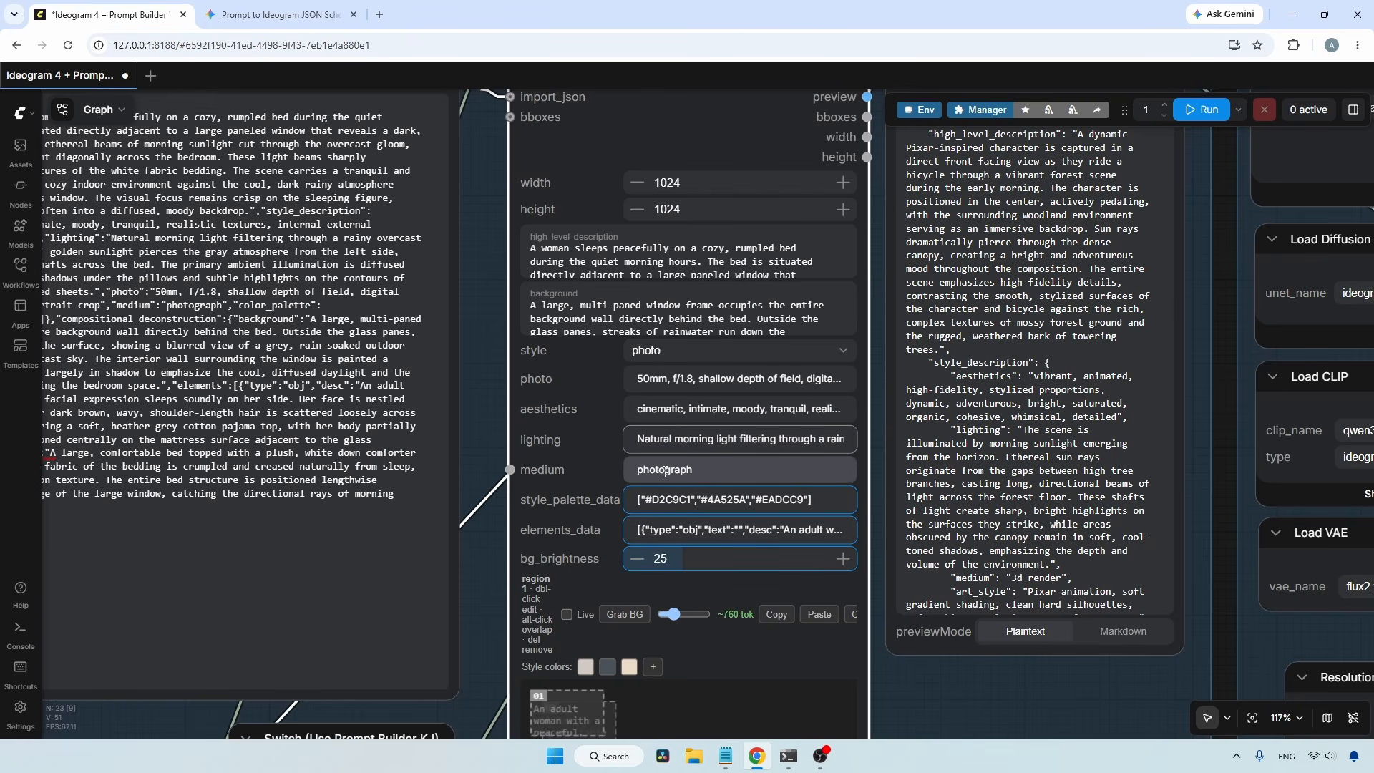
pyautogui.click(710, 468)
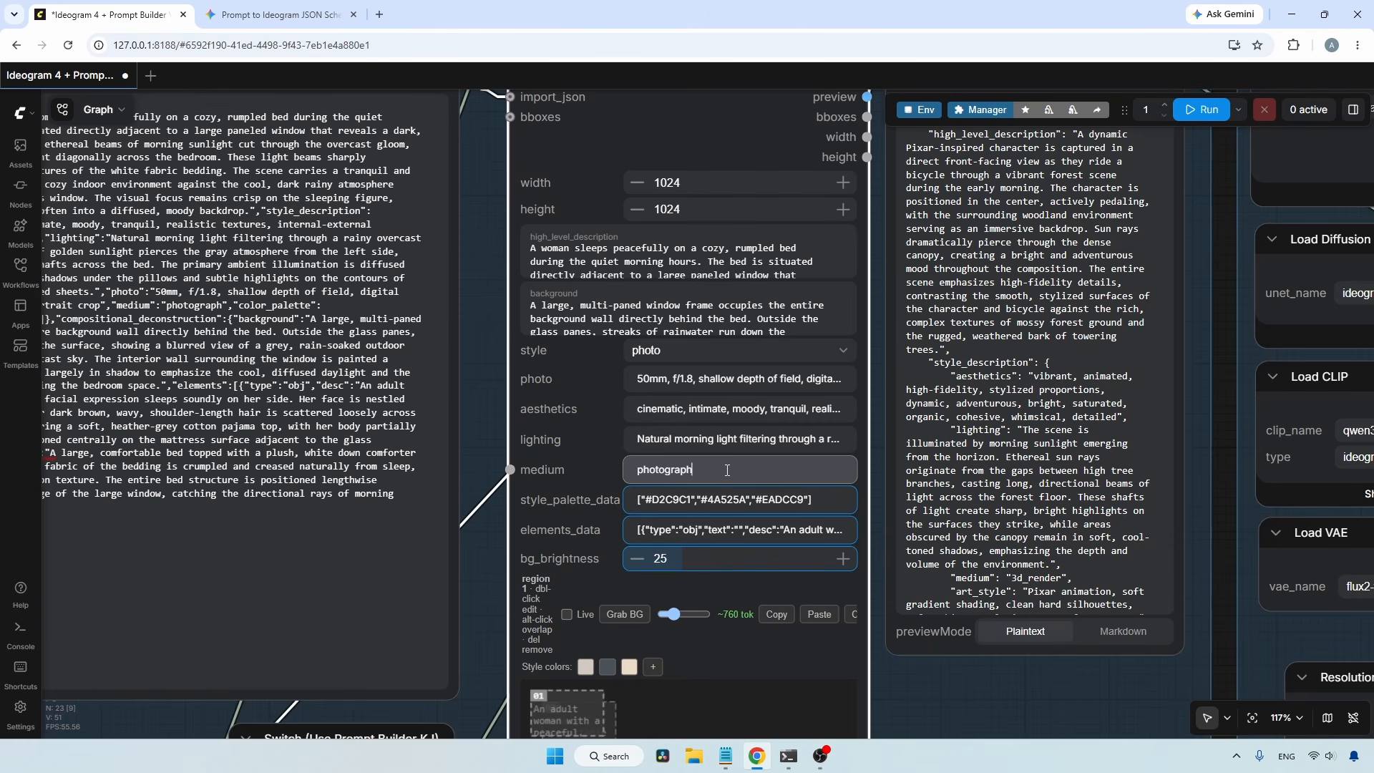
# - Try graphic_design, comic and 3d_render as the medium value, and set it back to photograph
pyautogui.doubleClick(727, 471)
pyautogui.write('graphic_design')
pyautogui.doubleClick(727, 470)
pyautogui.write('comic')
pyautogui.doubleClick(727, 470)
pyautogui.write('3d_render')
pyautogui.doubleClick(727, 470)
pyautogui.write('photograph')
# - Examine the style palette hex values and the matching style color swatches
pyautogui.click(708, 500)
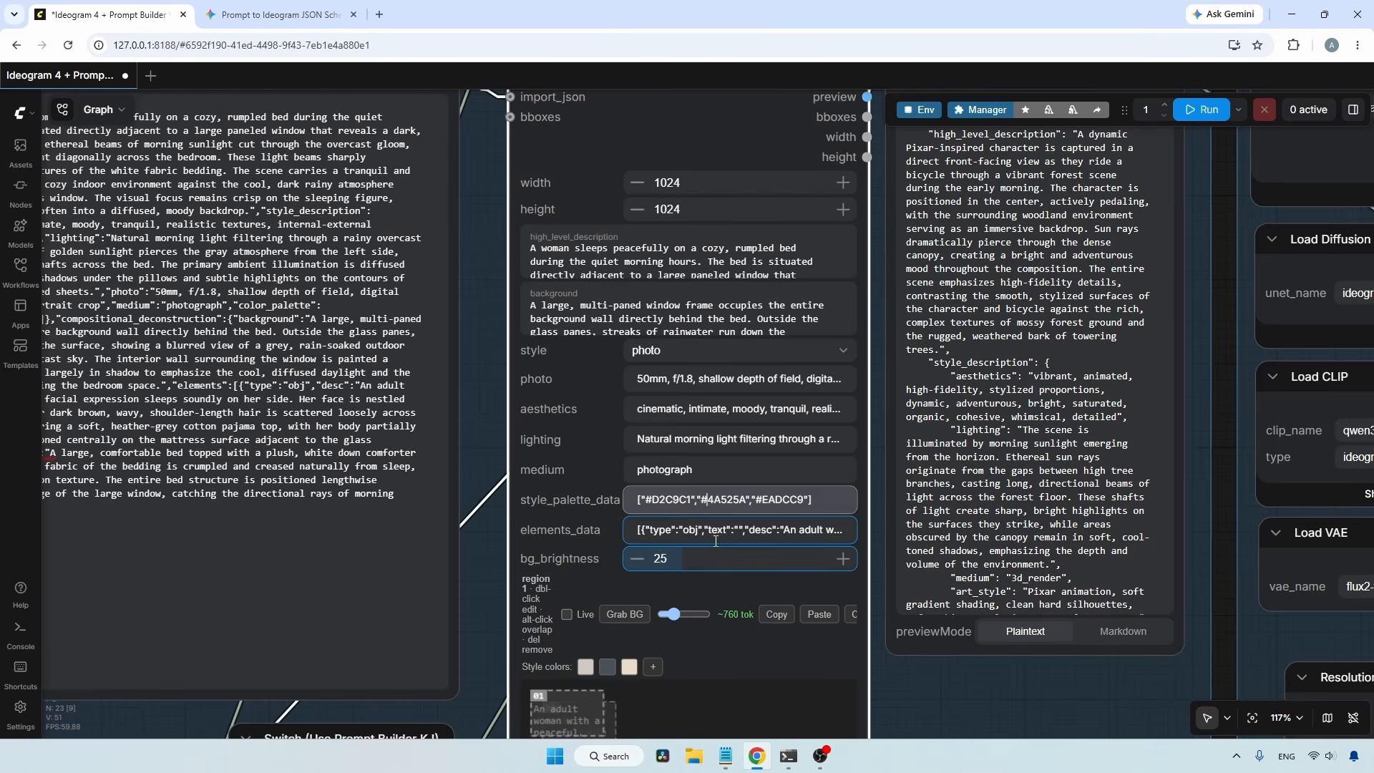
pyautogui.scroll(-3, 715, 541)
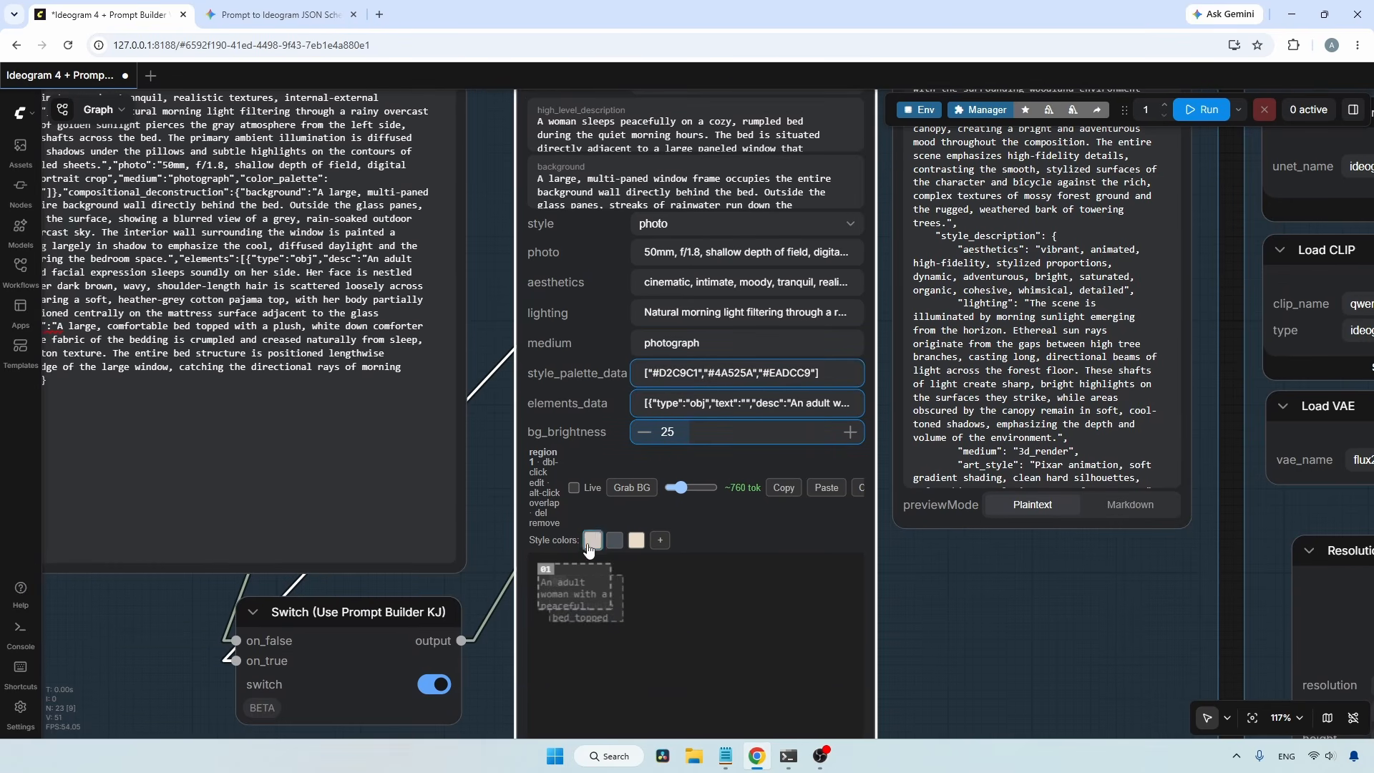
pyautogui.click(591, 540)
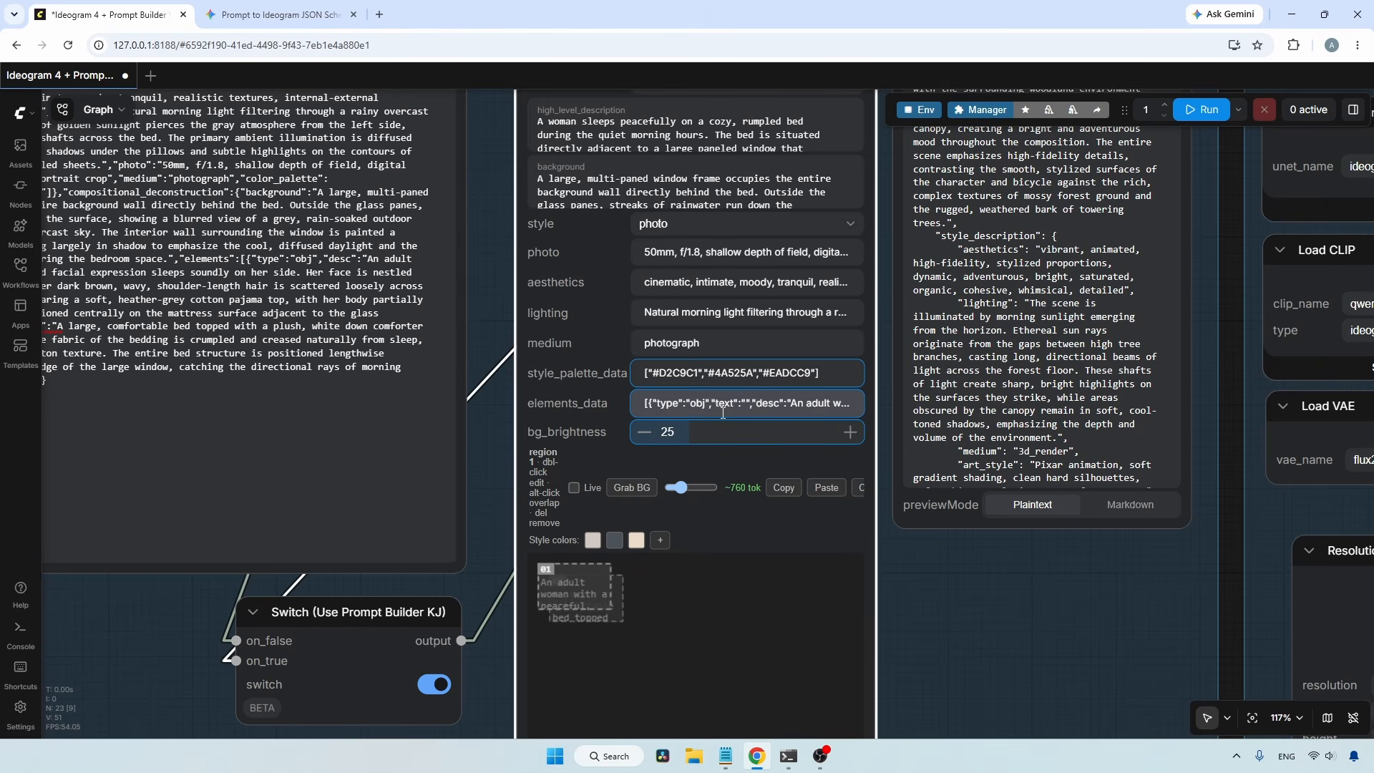
# - Separate the overlapping woman and bed regions on the canvas, placing the woman region above and to the right of the bed region
pyautogui.moveTo(934, 608); pyautogui.dragTo(907, 357)
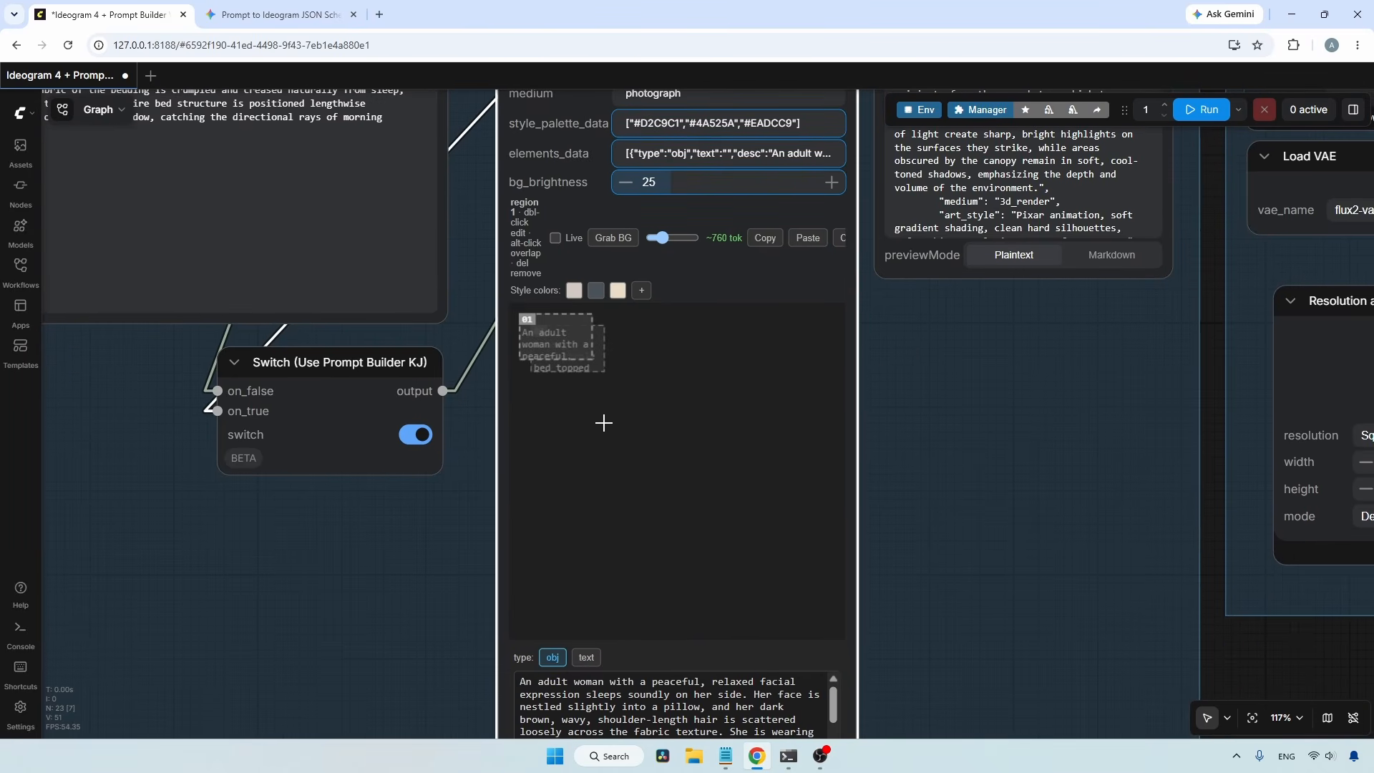
pyautogui.click(553, 339)
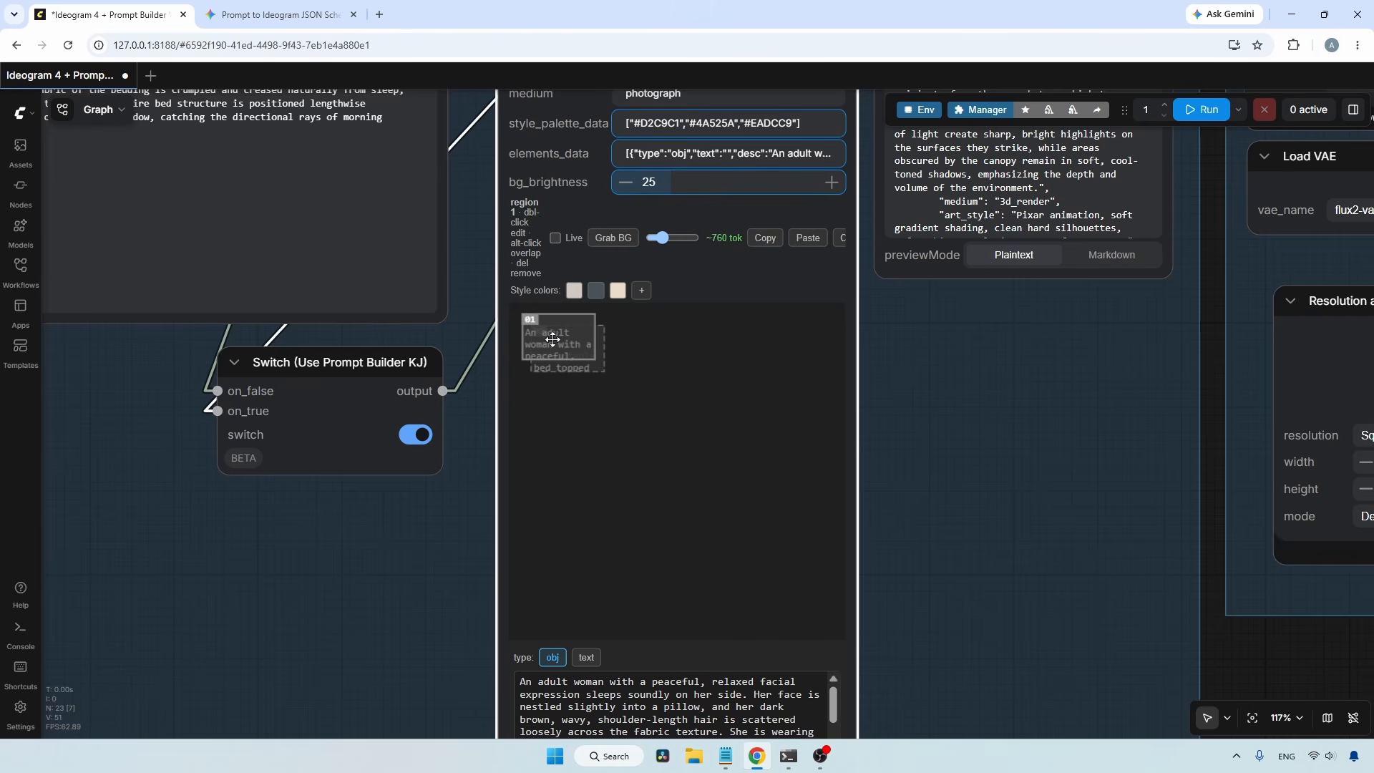
pyautogui.moveTo(553, 339); pyautogui.dragTo(560, 431)
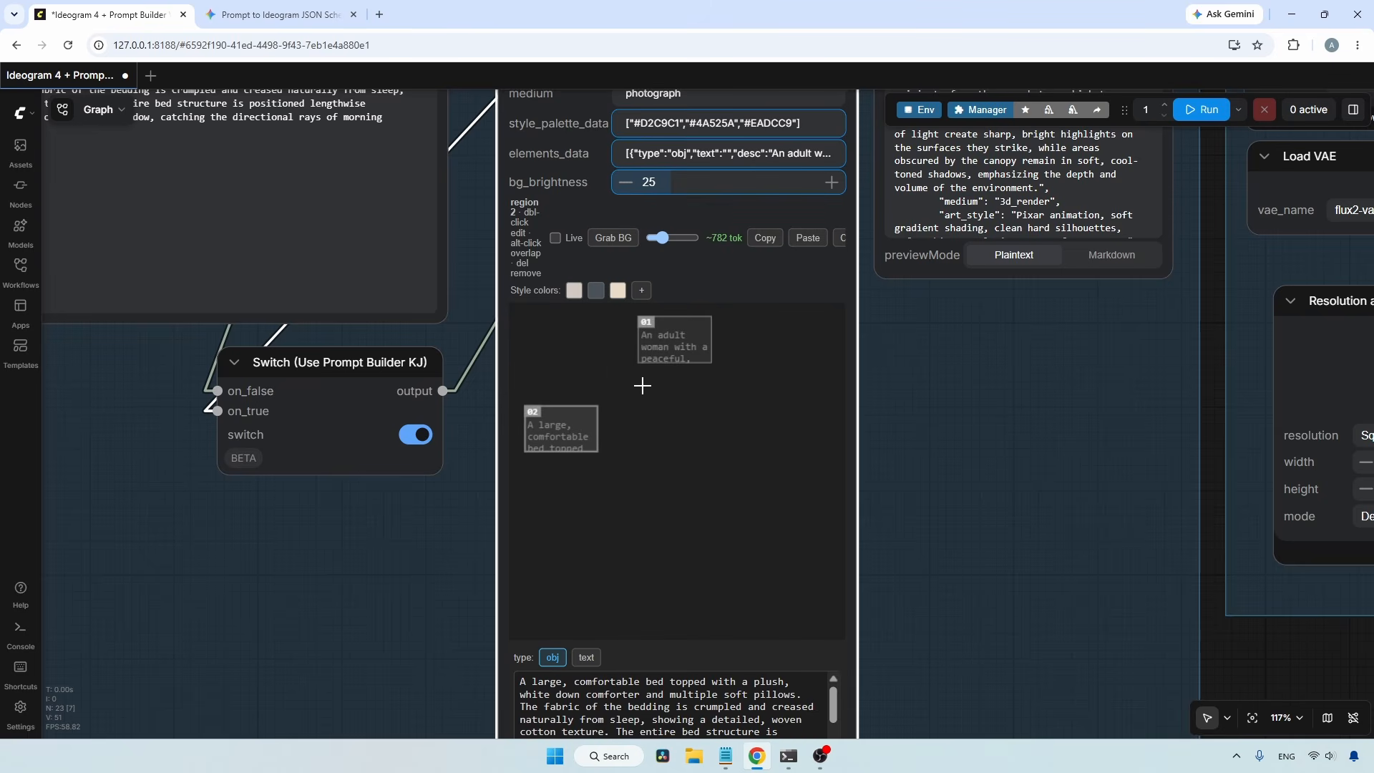
pyautogui.moveTo(659, 342); pyautogui.dragTo(642, 368)
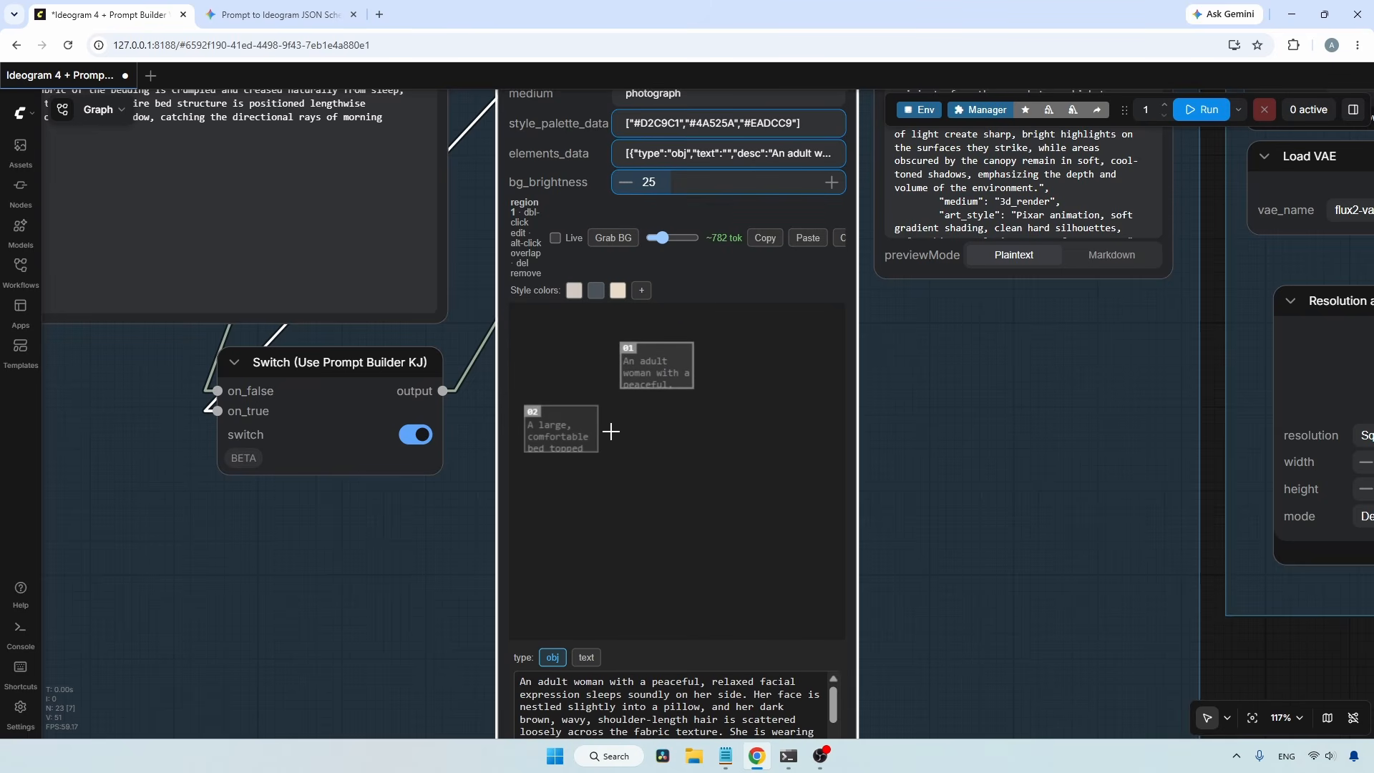
# - Enlarge the bed and woman regions, and place the bed region along the canvas's lower edge, extending to its right edge
pyautogui.moveTo(598, 451); pyautogui.dragTo(775, 533)
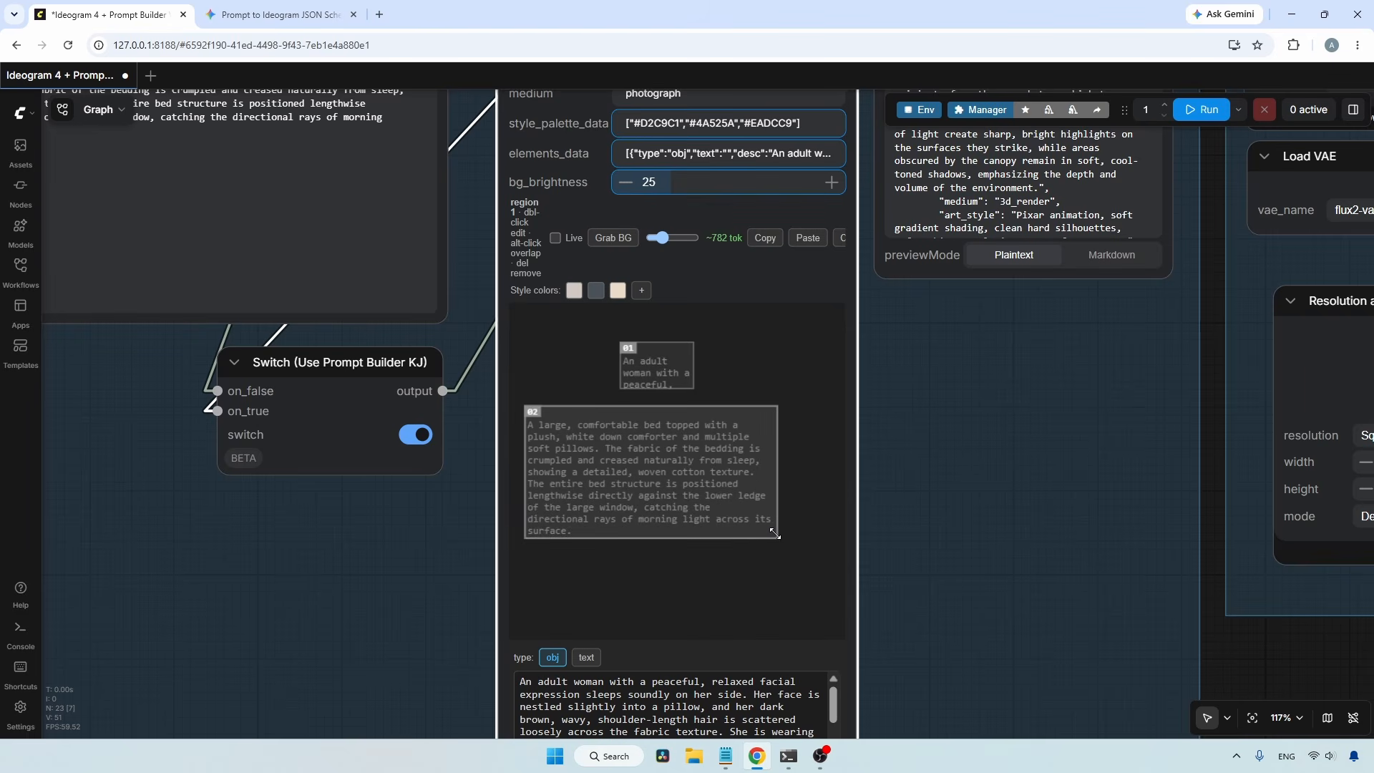
pyautogui.click(647, 472)
pyautogui.moveTo(661, 450); pyautogui.dragTo(702, 552)
pyautogui.moveTo(693, 389); pyautogui.dragTo(789, 522)
pyautogui.click(808, 592)
pyautogui.moveTo(817, 592); pyautogui.dragTo(861, 592)
# - Position the woman region over the upper right part of the bed region and trim the left sides of both regions
pyautogui.moveTo(757, 506); pyautogui.dragTo(745, 513)
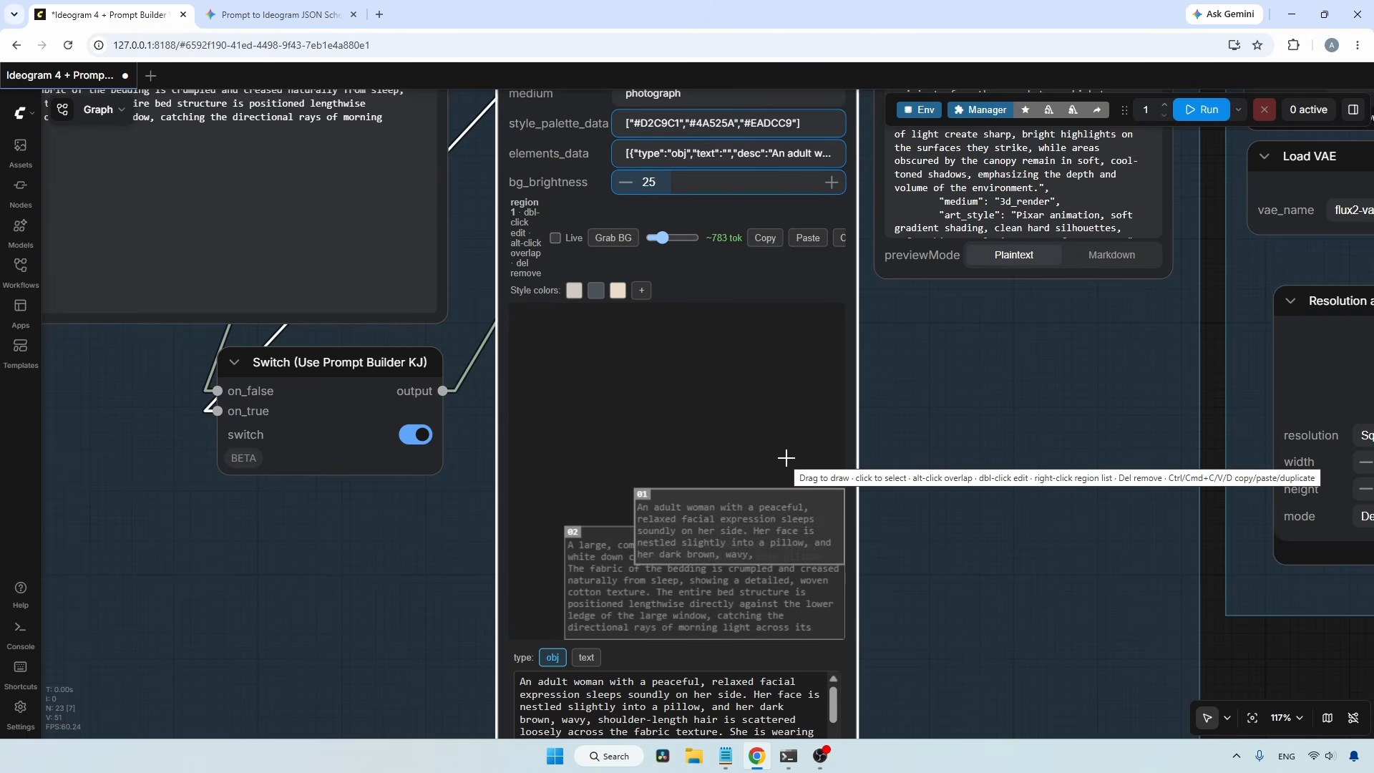
pyautogui.moveTo(635, 491); pyautogui.dragTo(641, 484)
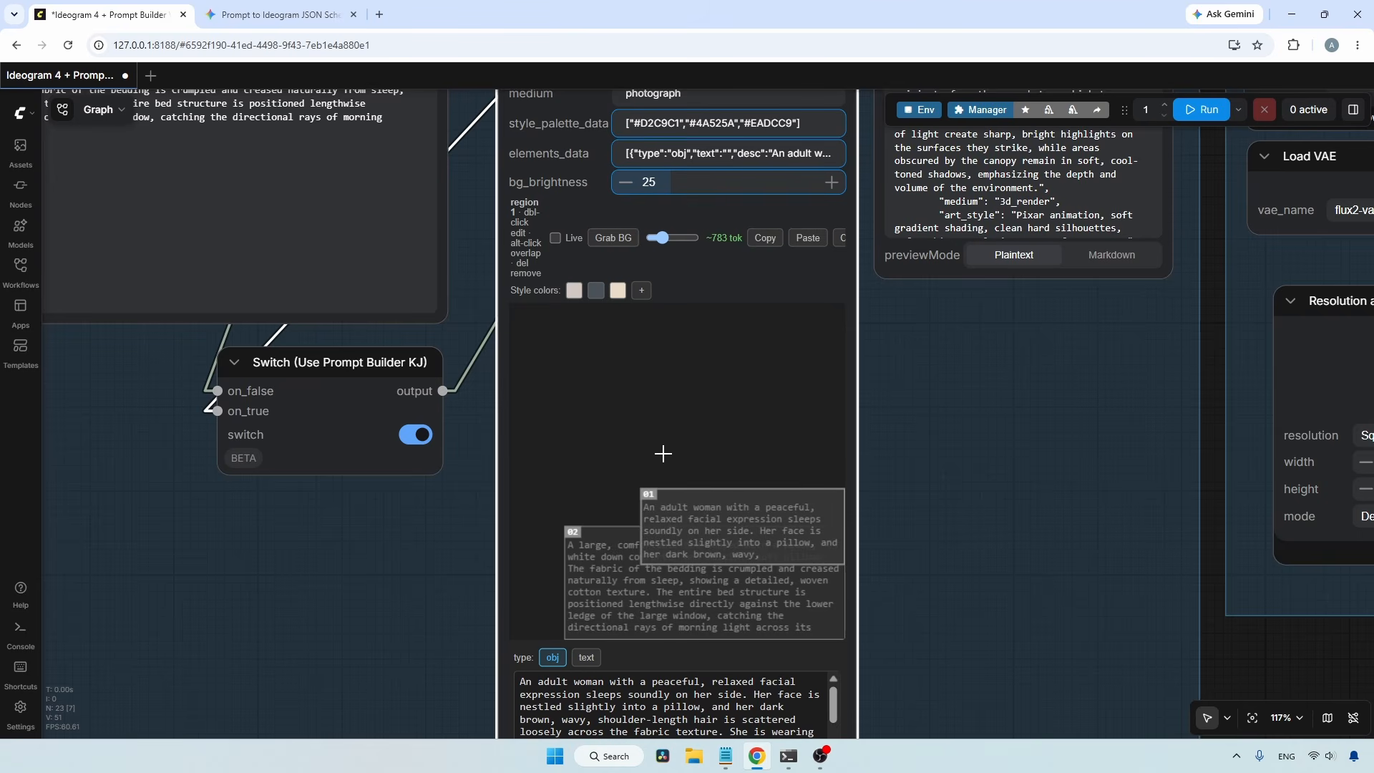
pyautogui.moveTo(569, 532); pyautogui.dragTo(577, 537)
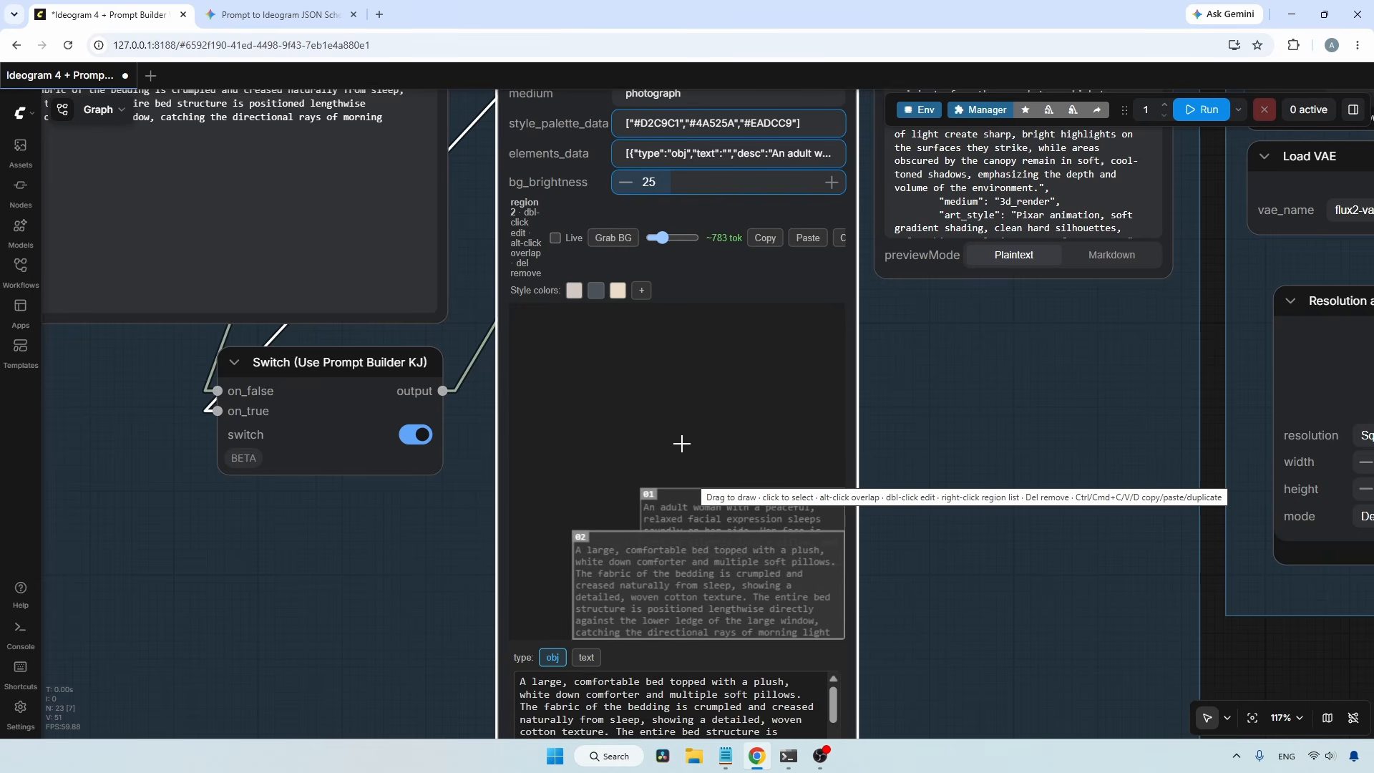
# - Examine the bed region's description in its description field and in the canvas's inline editor
pyautogui.scroll(1, 939, 564)
pyautogui.moveTo(935, 563); pyautogui.dragTo(957, 445)
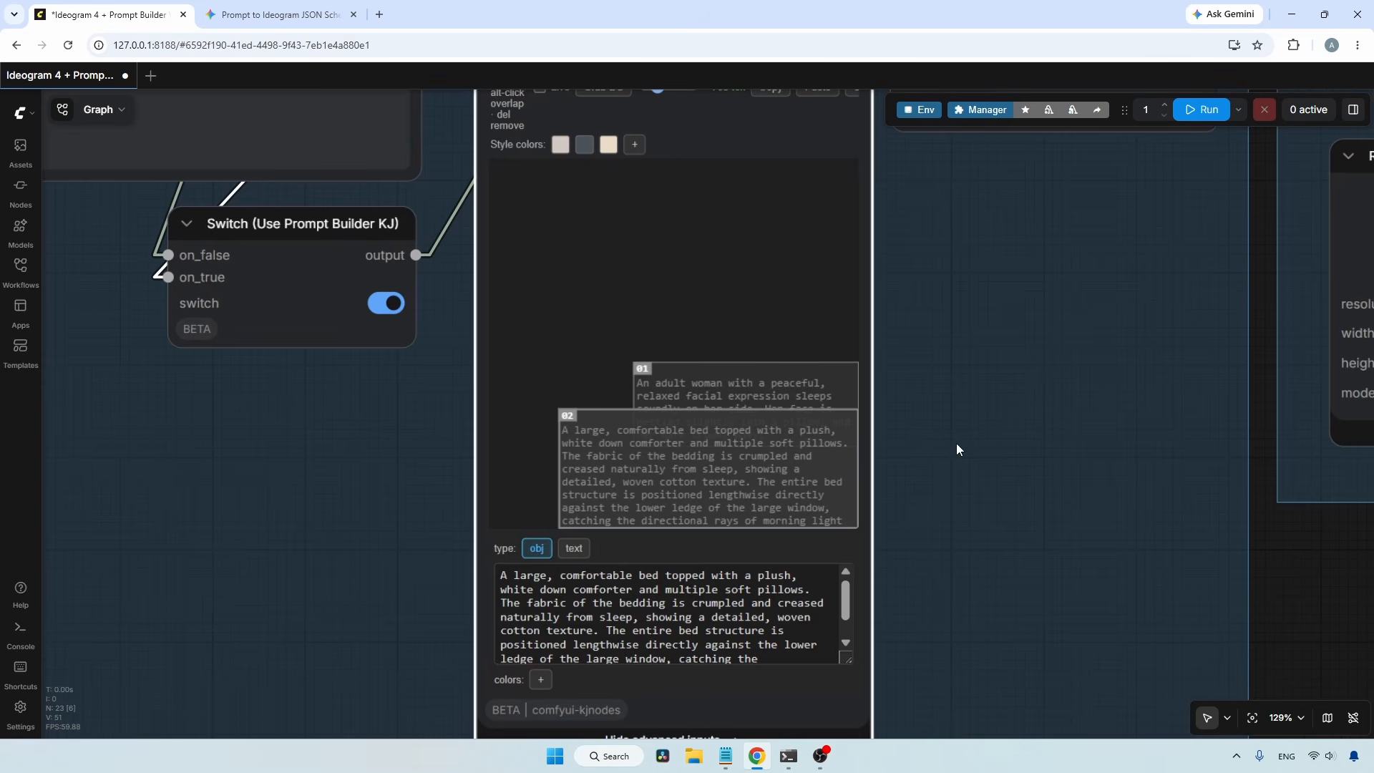
pyautogui.click(659, 595)
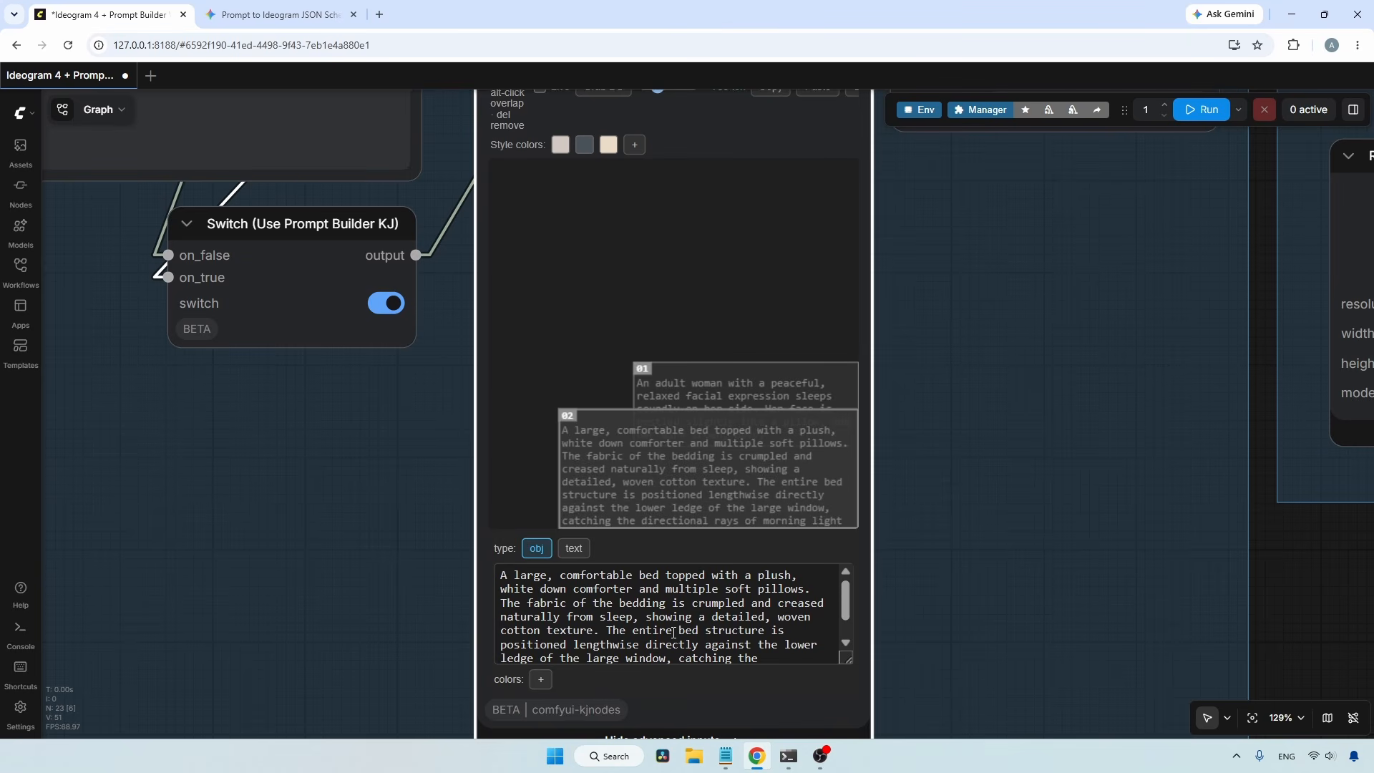
pyautogui.doubleClick(632, 455)
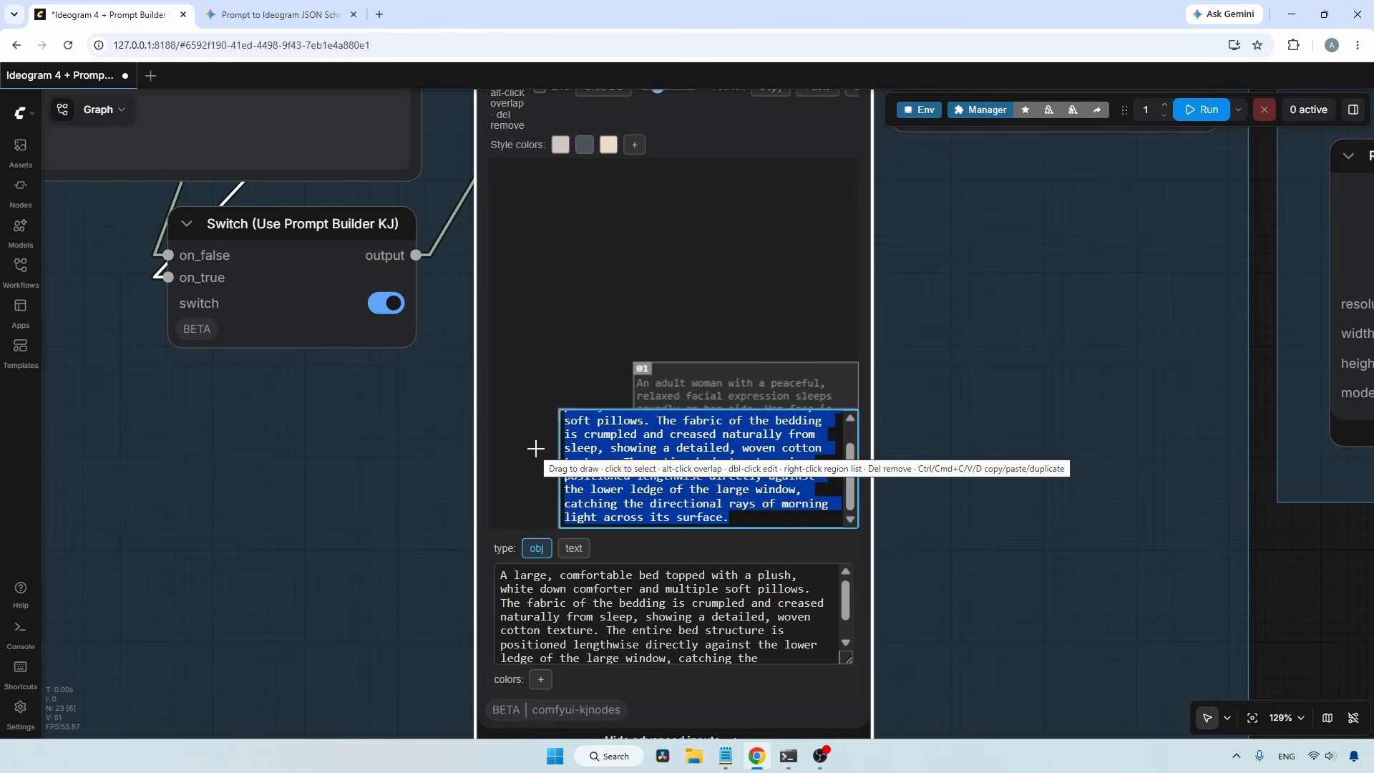
pyautogui.click(536, 449)
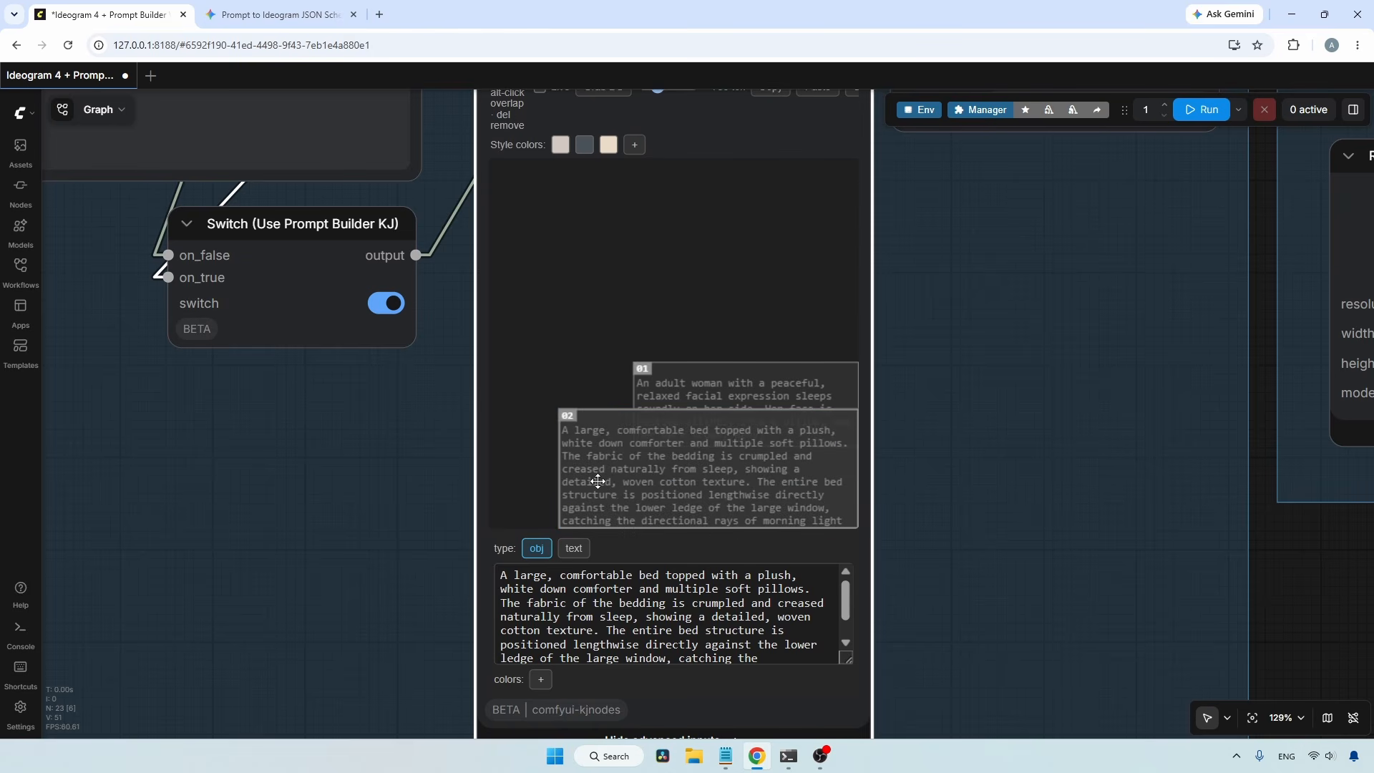
# - Draw an empty third region in the canvas's upper left and delete it through the region list
pyautogui.scroll(1, 526, 188)
pyautogui.moveTo(526, 188); pyautogui.dragTo(662, 303)
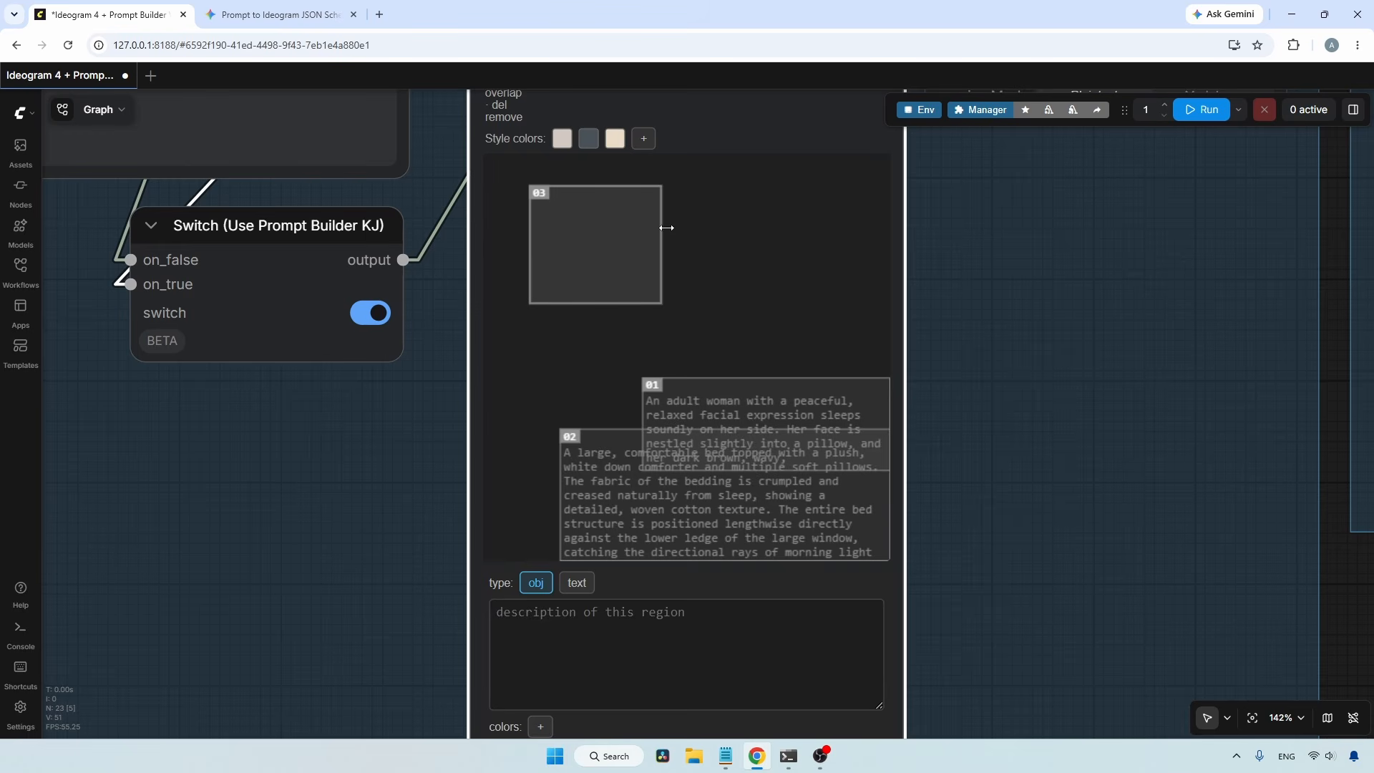
pyautogui.rightClick(692, 216)
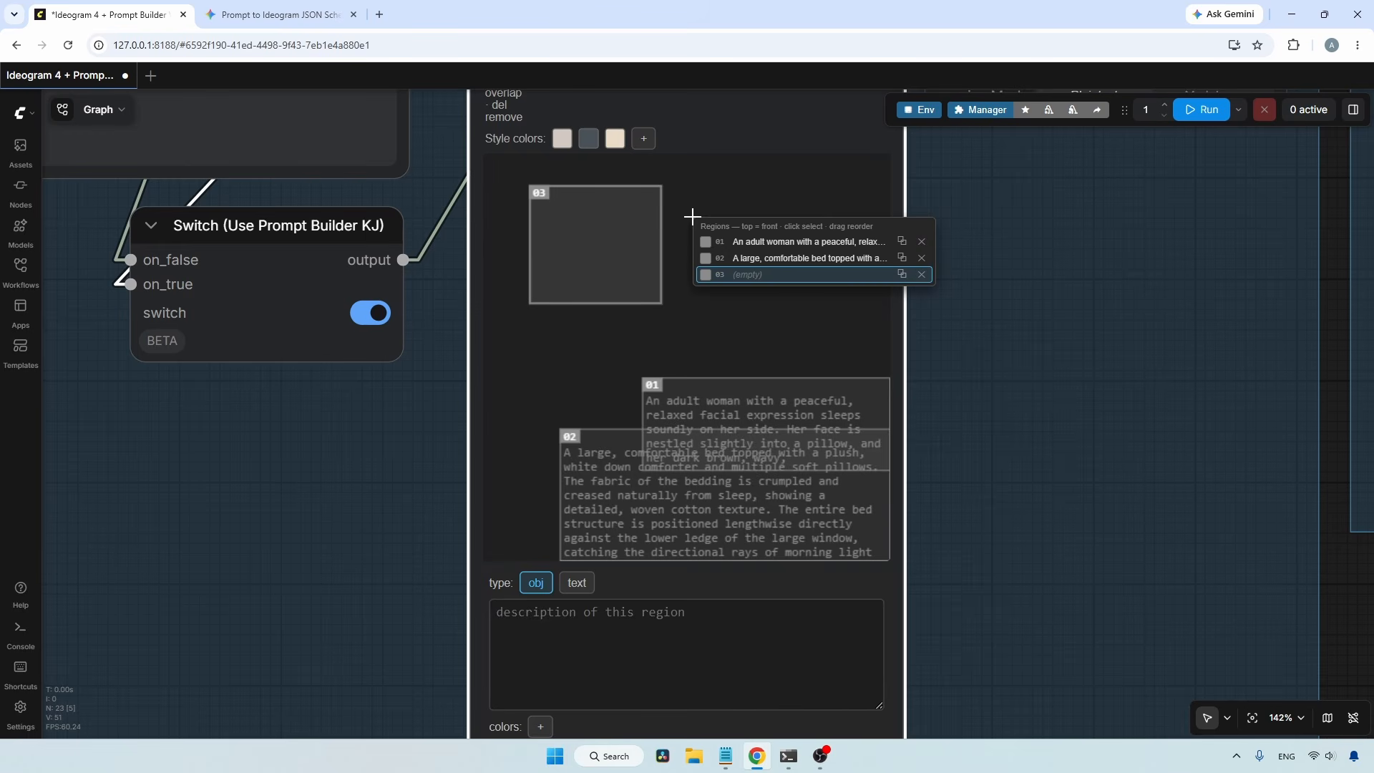
pyautogui.click(921, 275)
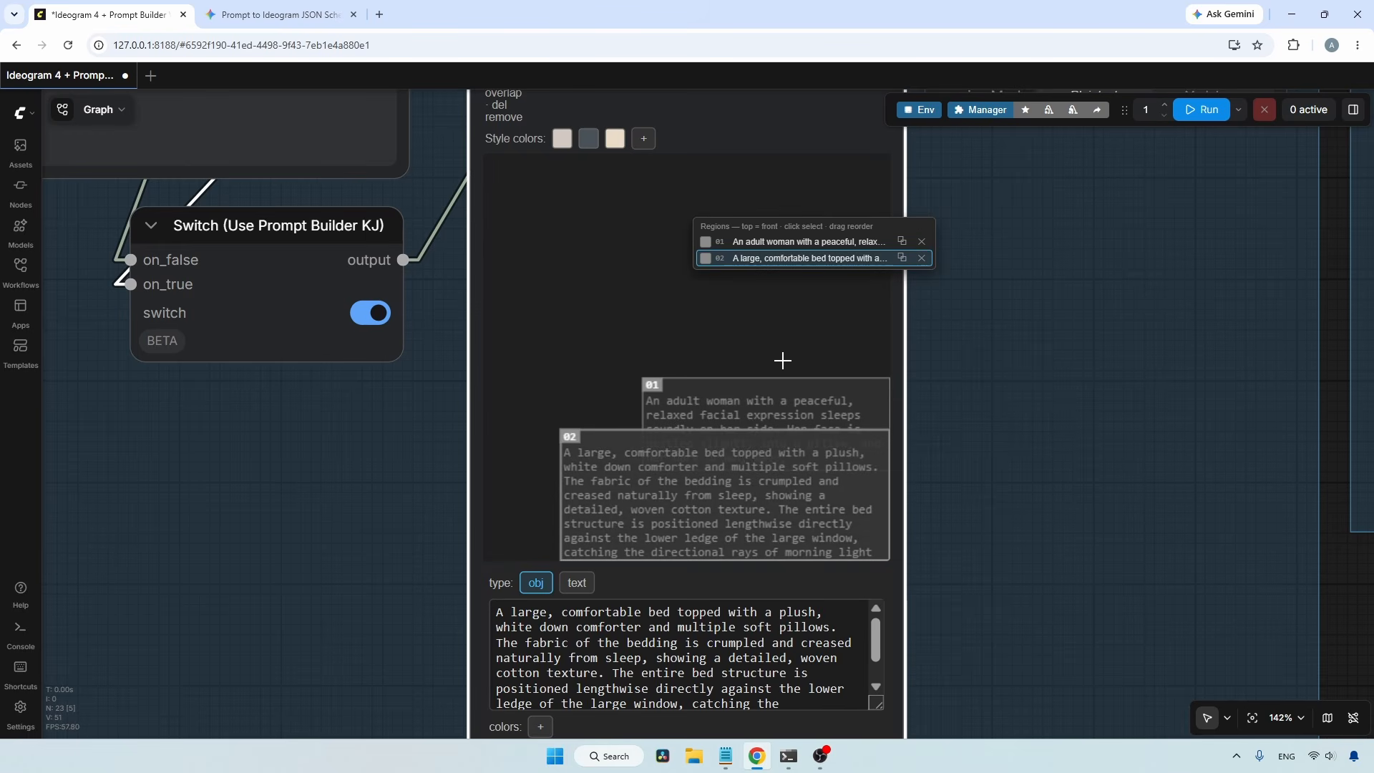
# - Select the woman region and check the options offered in the region list
pyautogui.click(662, 393)
pyautogui.rightClick(755, 394)
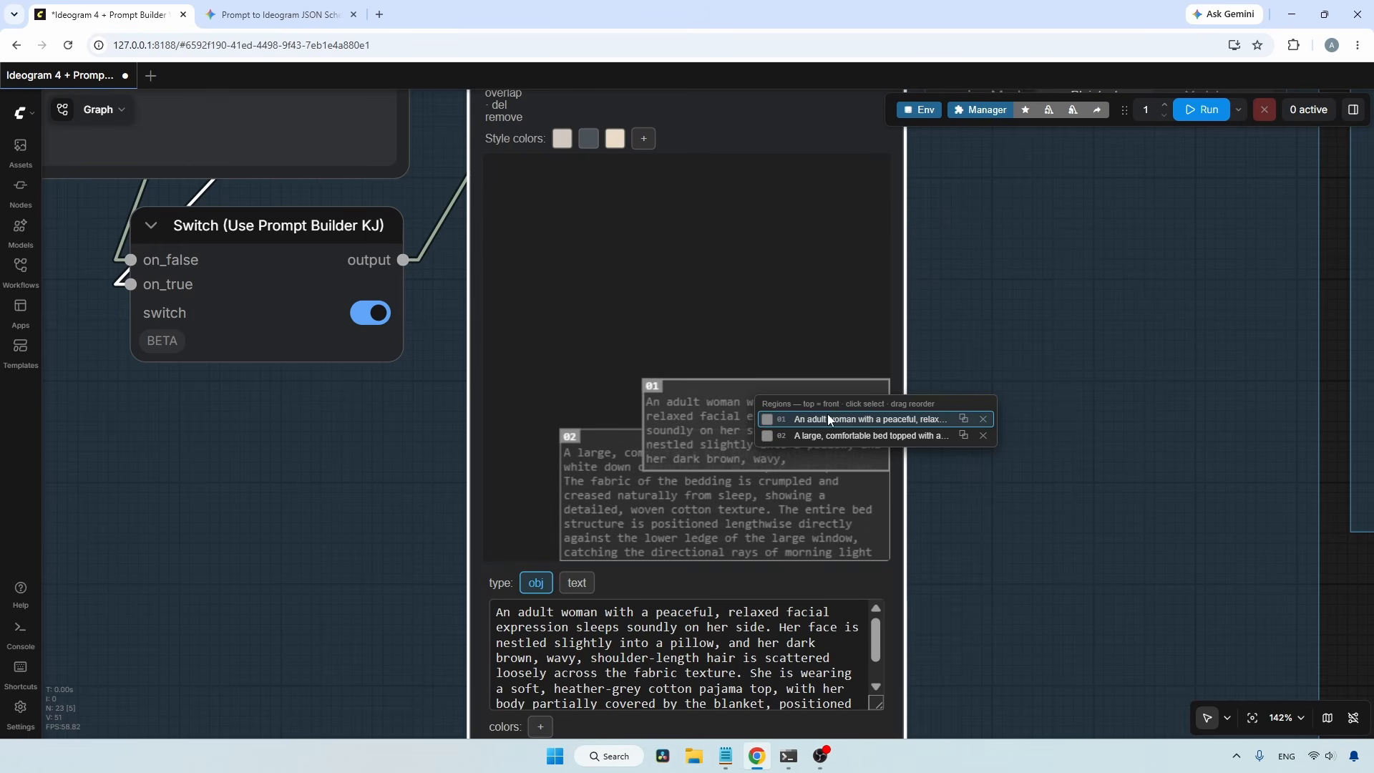
pyautogui.click(962, 421)
# - Draw a third region, switch its type to text to view the text and description fields, and delete the region
pyautogui.scroll(-1, 663, 285)
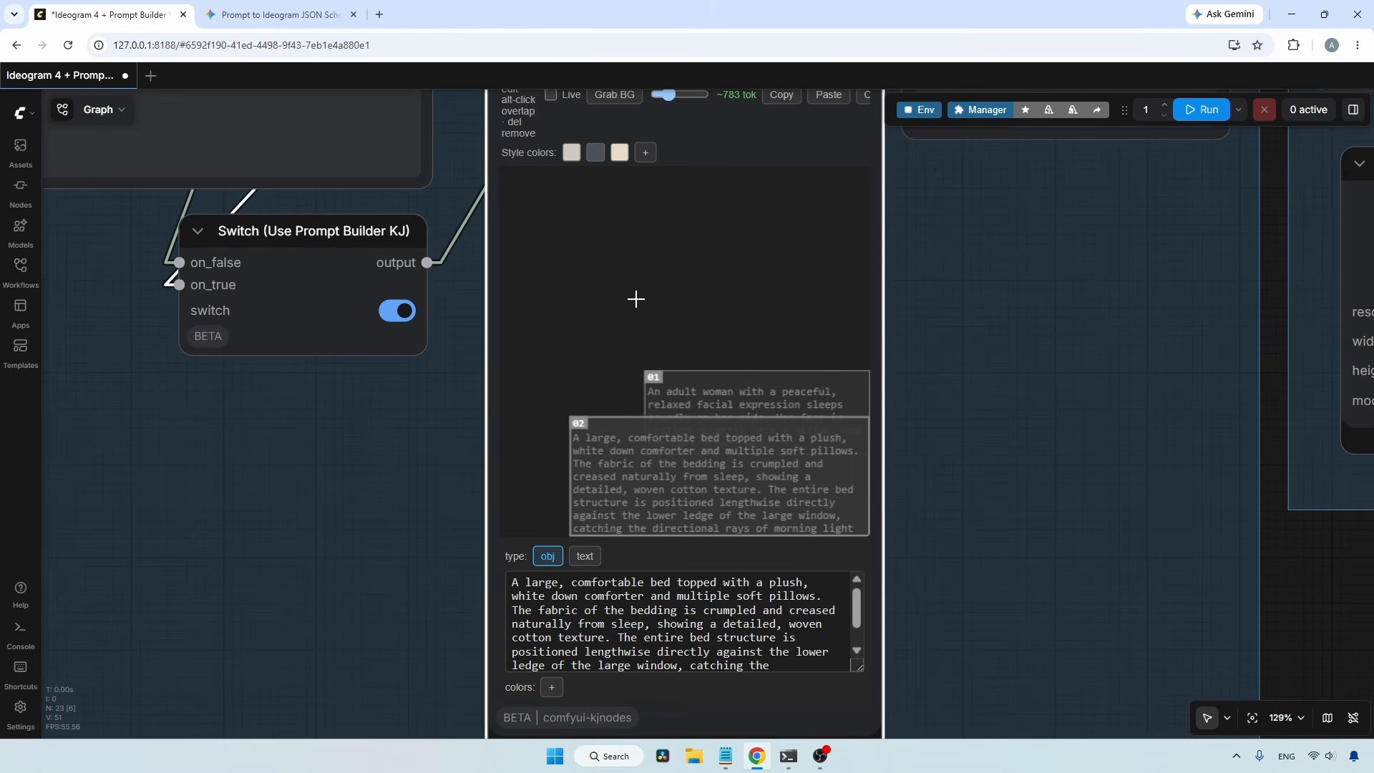
pyautogui.moveTo(570, 228); pyautogui.dragTo(658, 311)
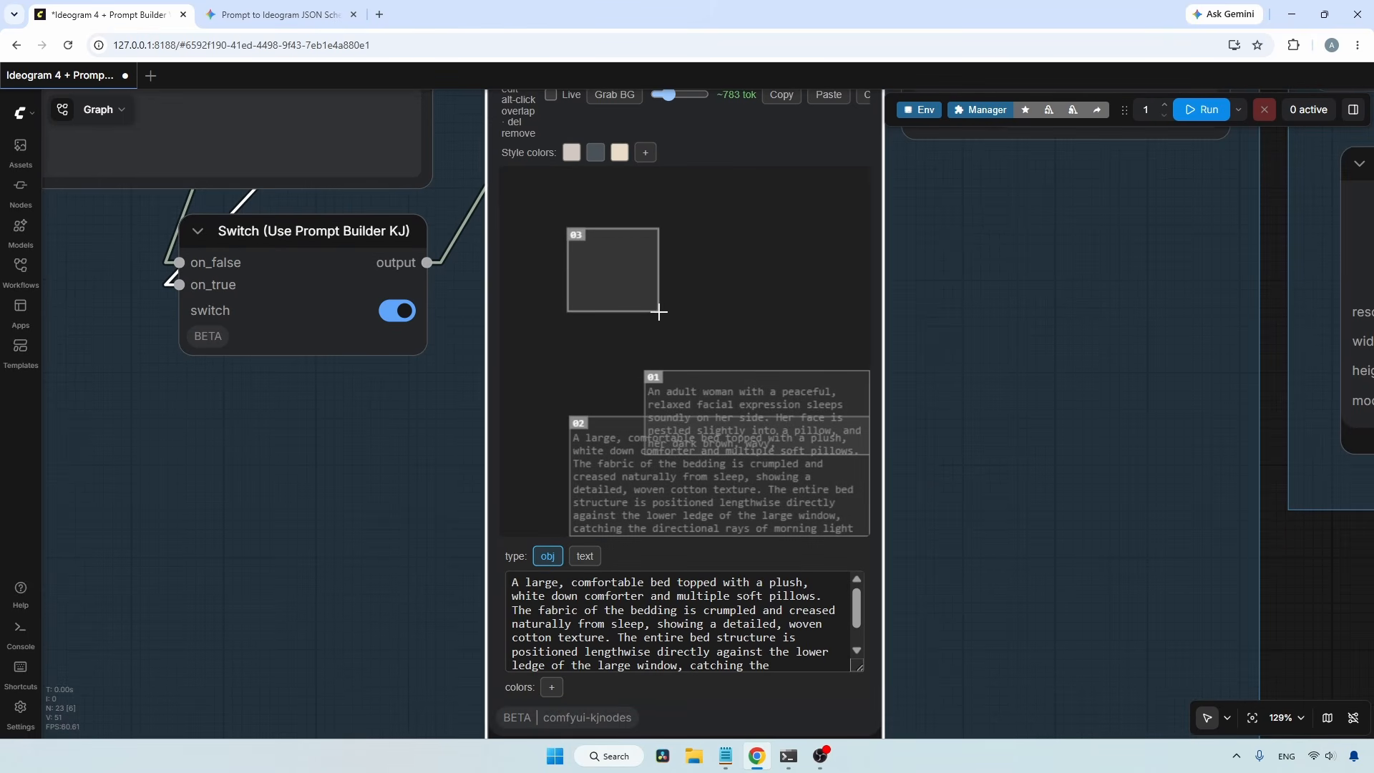
pyautogui.click(584, 556)
pyautogui.click(576, 590)
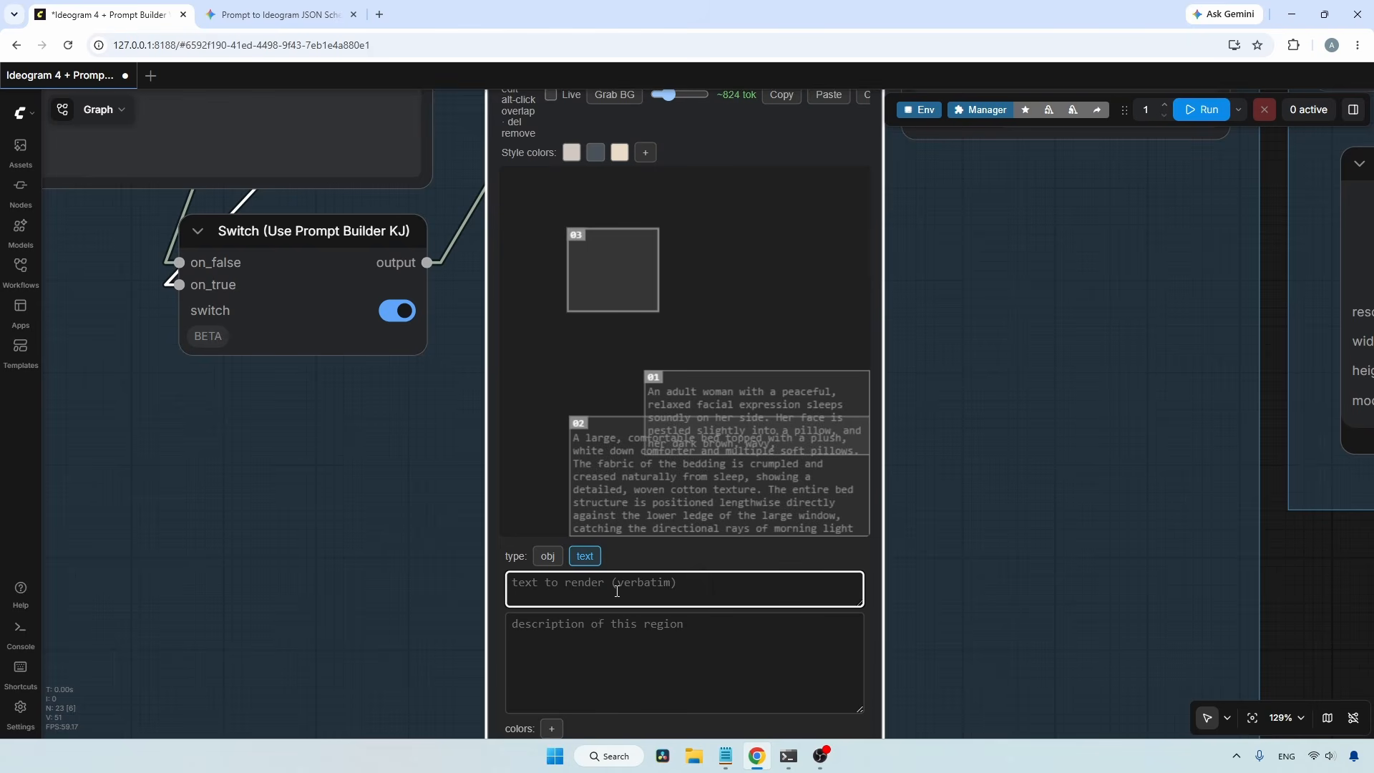
pyautogui.click(602, 646)
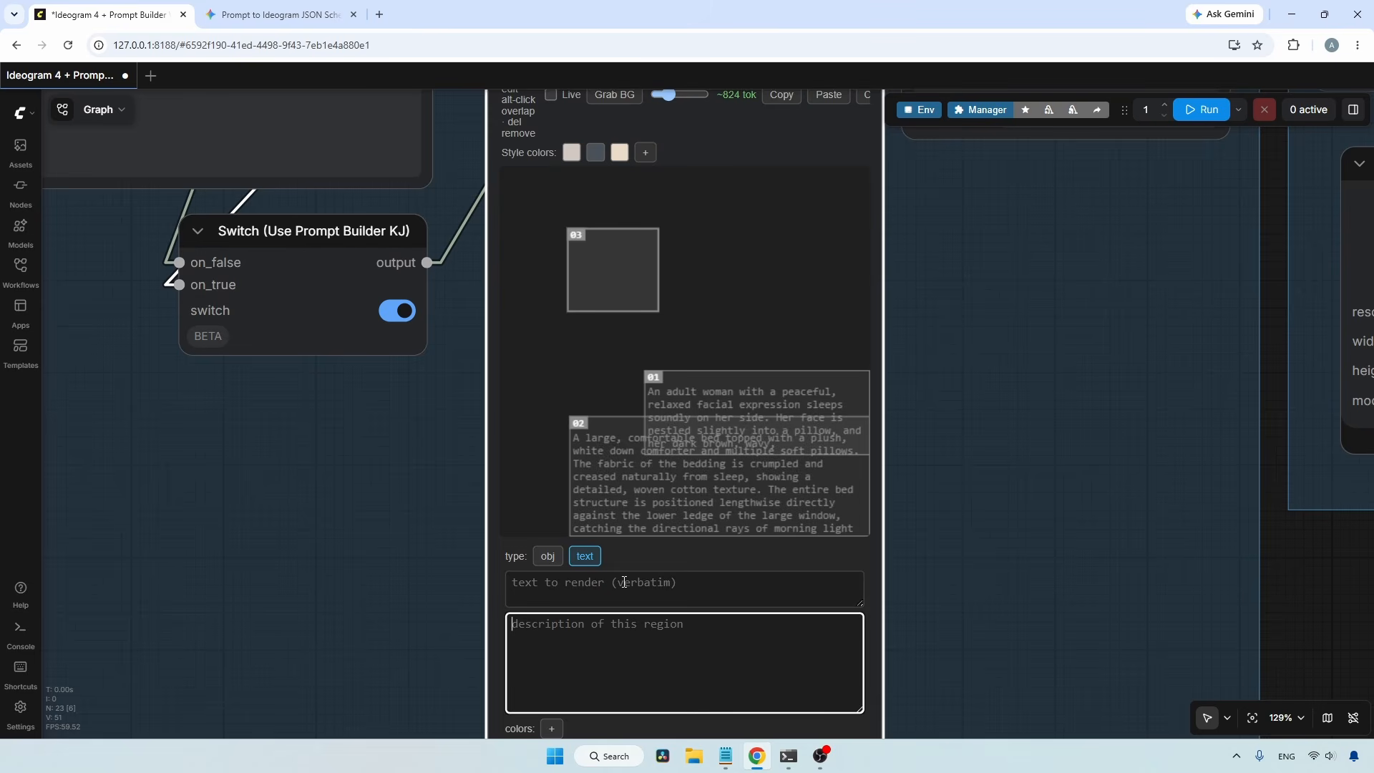
pyautogui.click(661, 478)
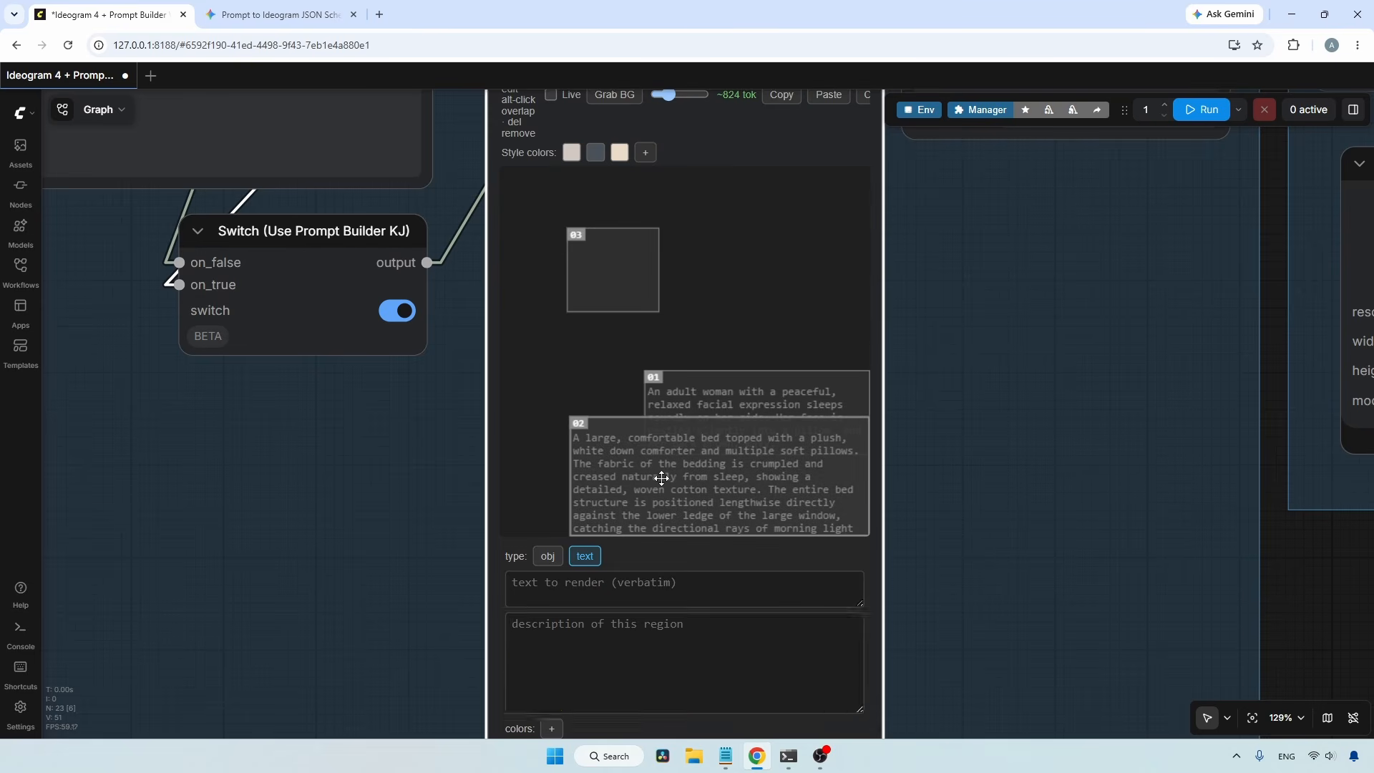
pyautogui.rightClick(613, 265)
pyautogui.click(844, 320)
# - Try adding several color swatches to the woman region and remove them all
pyautogui.scroll(-3, 883, 297)
pyautogui.scroll(3, 665, 578)
pyautogui.click(721, 432)
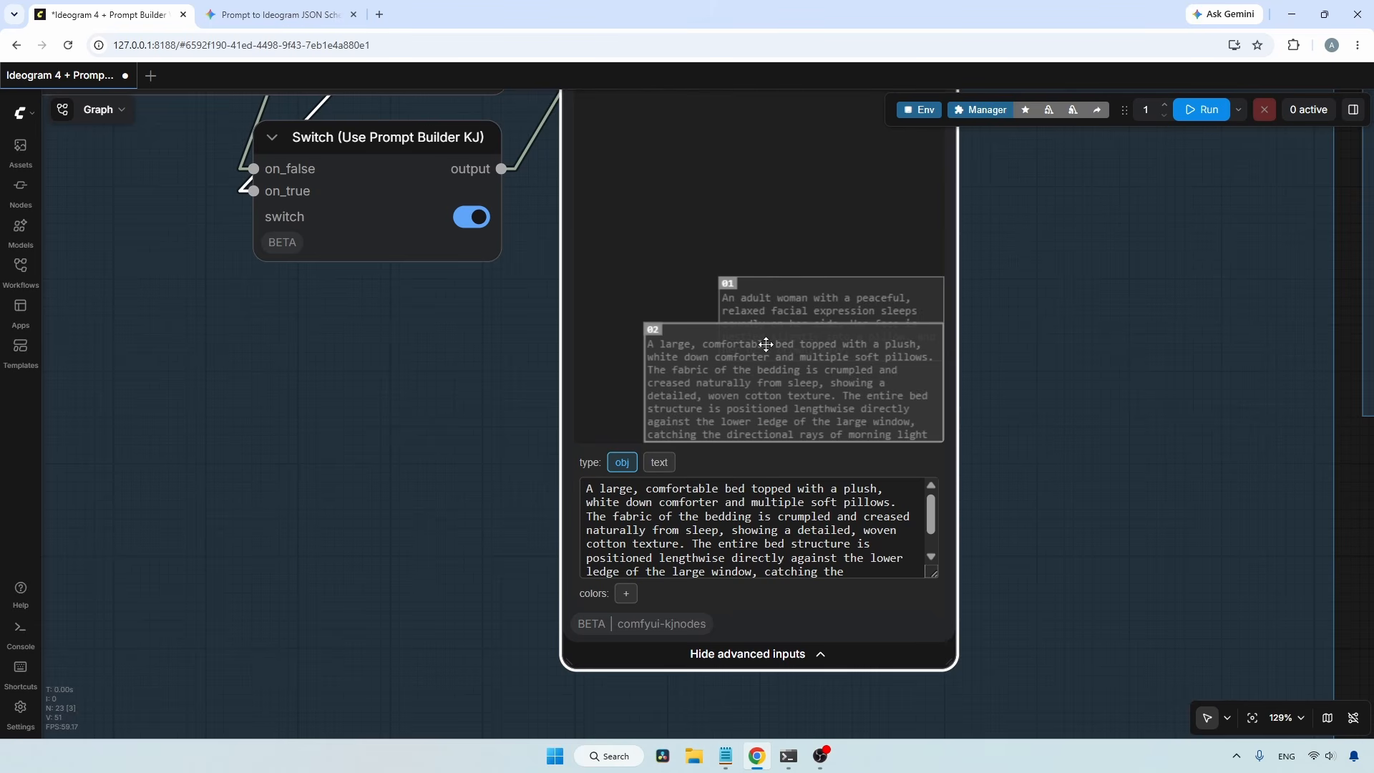
pyautogui.click(735, 309)
pyautogui.click(627, 594)
pyautogui.click(649, 597)
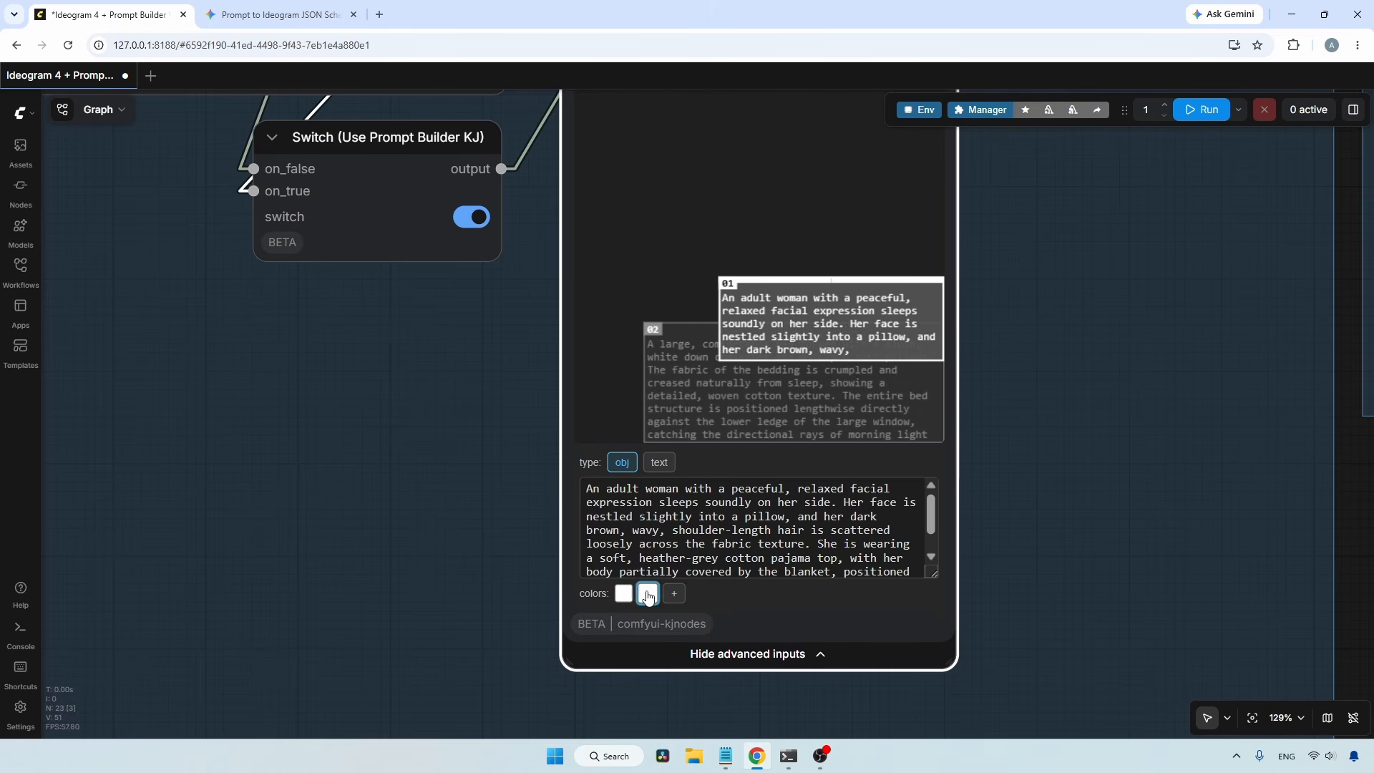
pyautogui.click(674, 596)
pyautogui.rightClick(674, 595)
pyautogui.click(673, 596)
pyautogui.rightClick(671, 597)
pyautogui.rightClick(648, 598)
pyautogui.rightClick(623, 594)
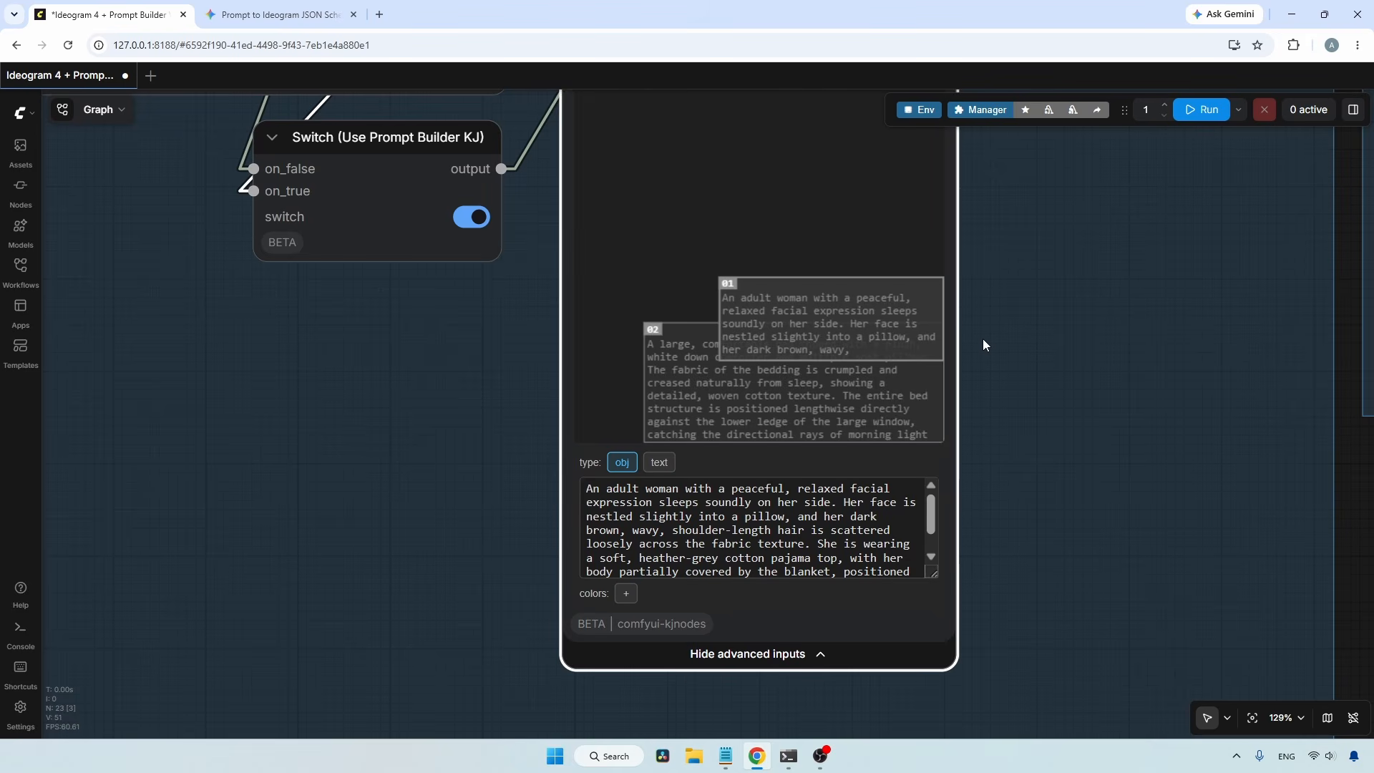
# - Run only the Preview as Text node and check the regions' bbox coordinates in its JSON output
pyautogui.scroll(-4, 980, 339)
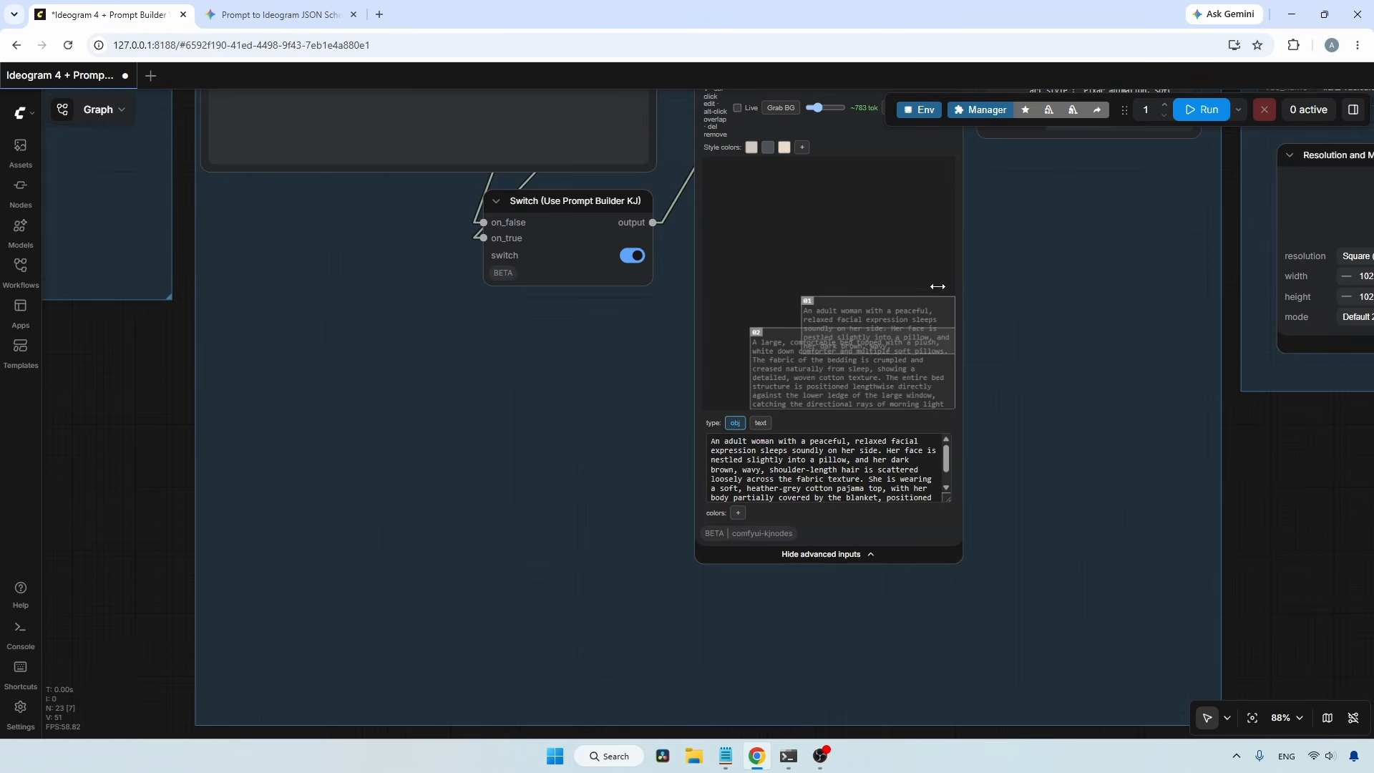
pyautogui.moveTo(1182, 454); pyautogui.dragTo(993, 694)
pyautogui.moveTo(979, 380); pyautogui.dragTo(958, 594)
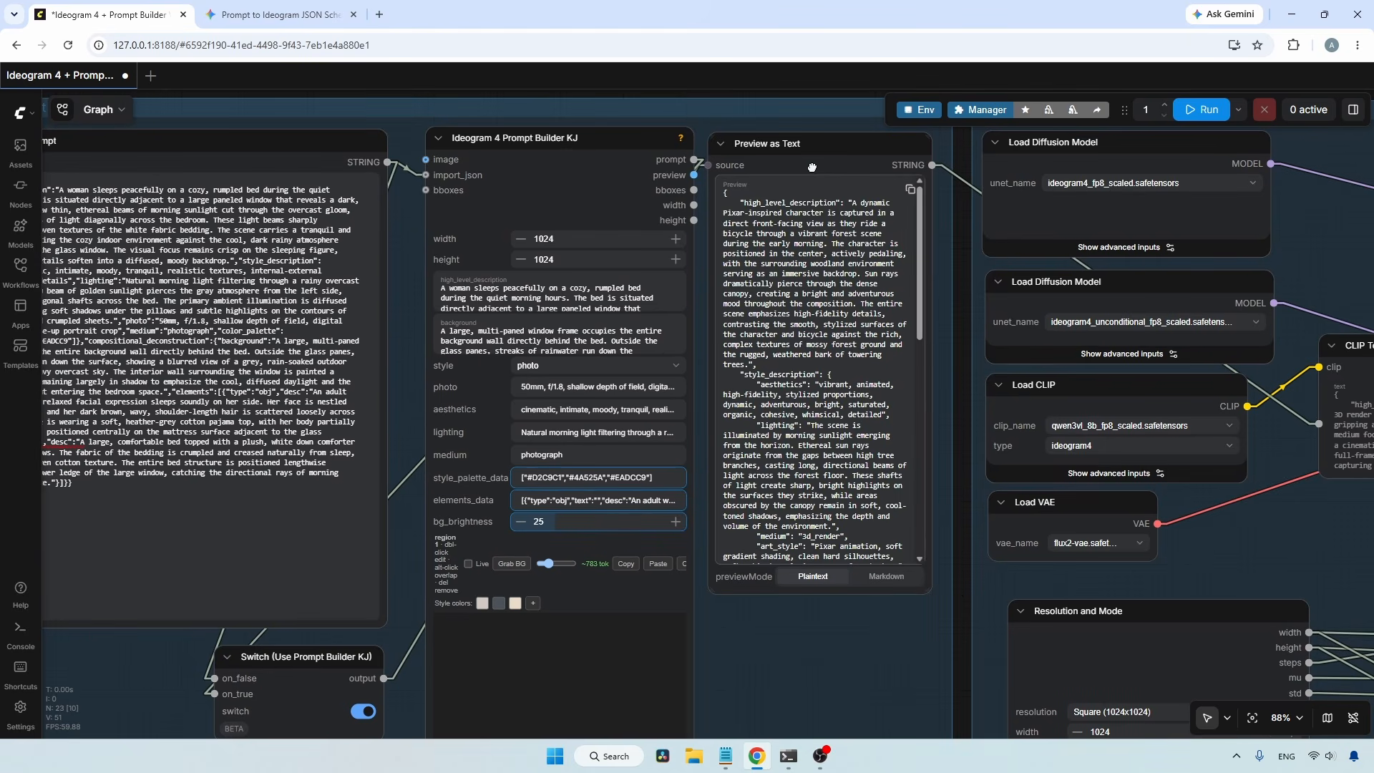
pyautogui.click(823, 142)
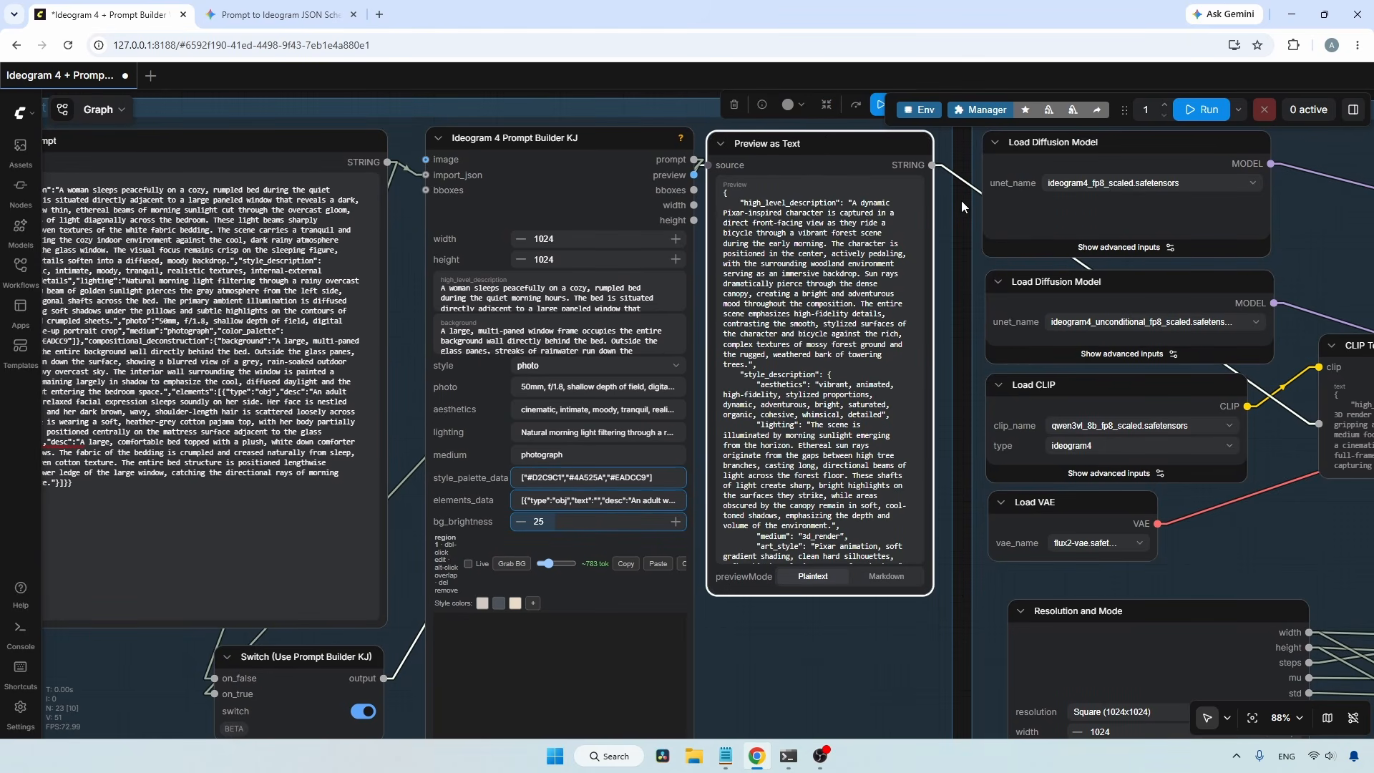
pyautogui.moveTo(965, 209); pyautogui.dragTo(964, 257)
pyautogui.click(878, 152)
pyautogui.scroll(-5, 894, 344)
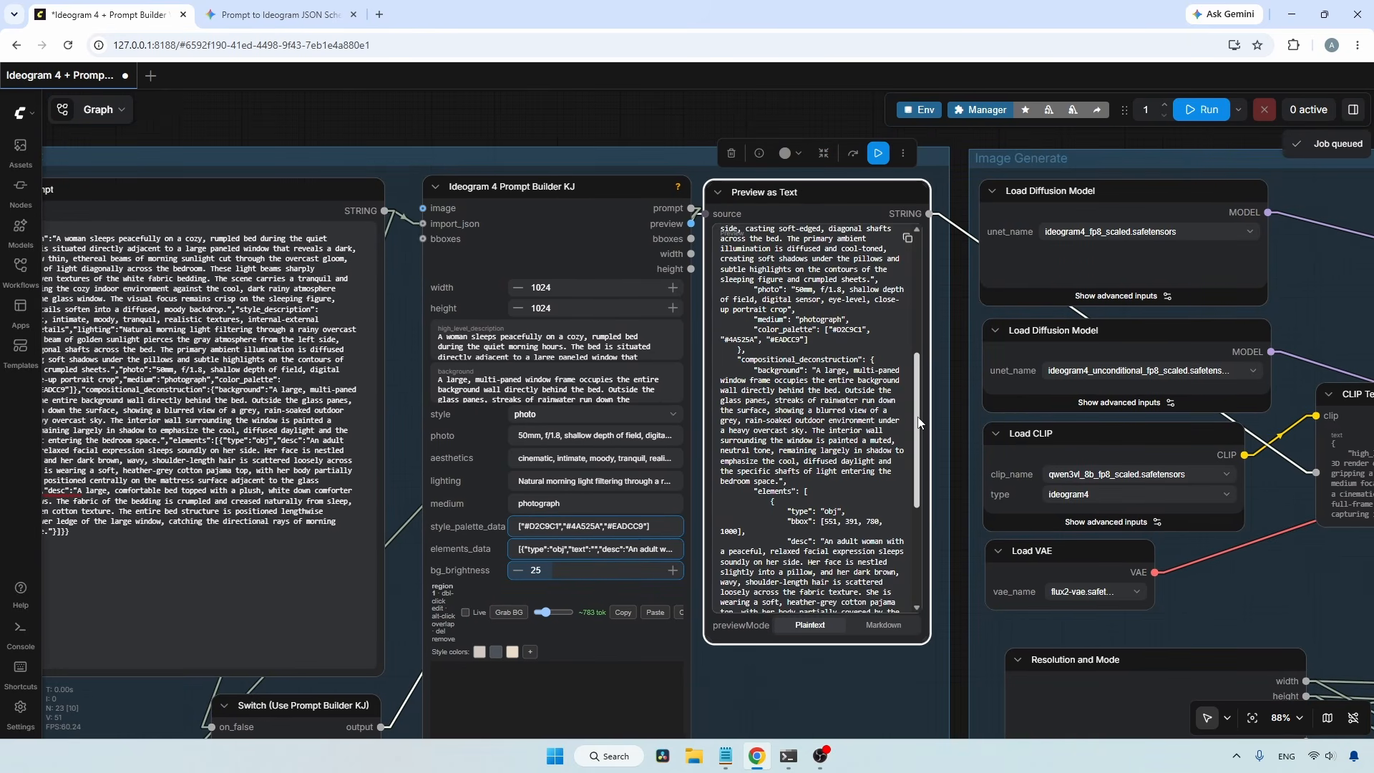
pyautogui.moveTo(787, 354); pyautogui.dragTo(747, 364)
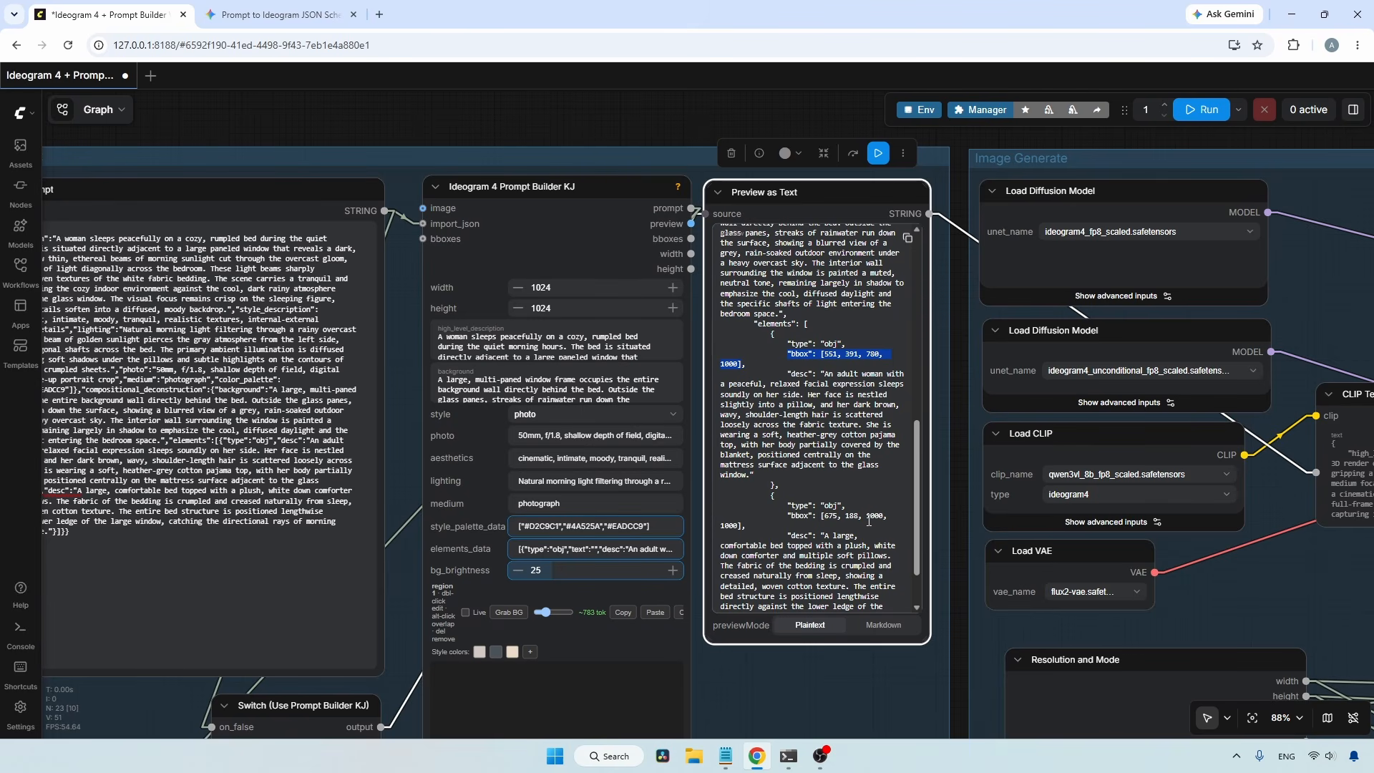
# - Try Custom resolution in the Resolution and Mode node, restore Square (1024x1024), and check the options offered for mode
pyautogui.click(953, 358)
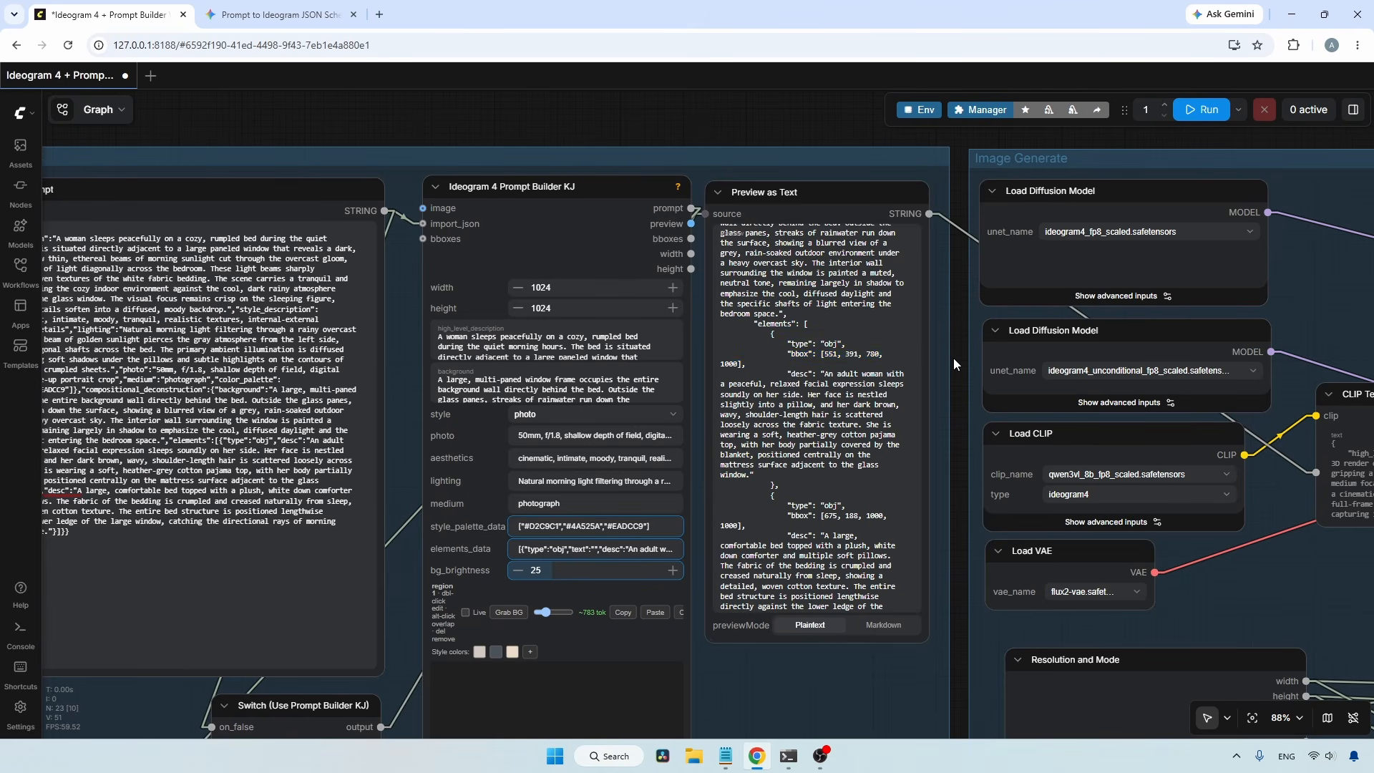
pyautogui.moveTo(953, 358); pyautogui.dragTo(230, 358)
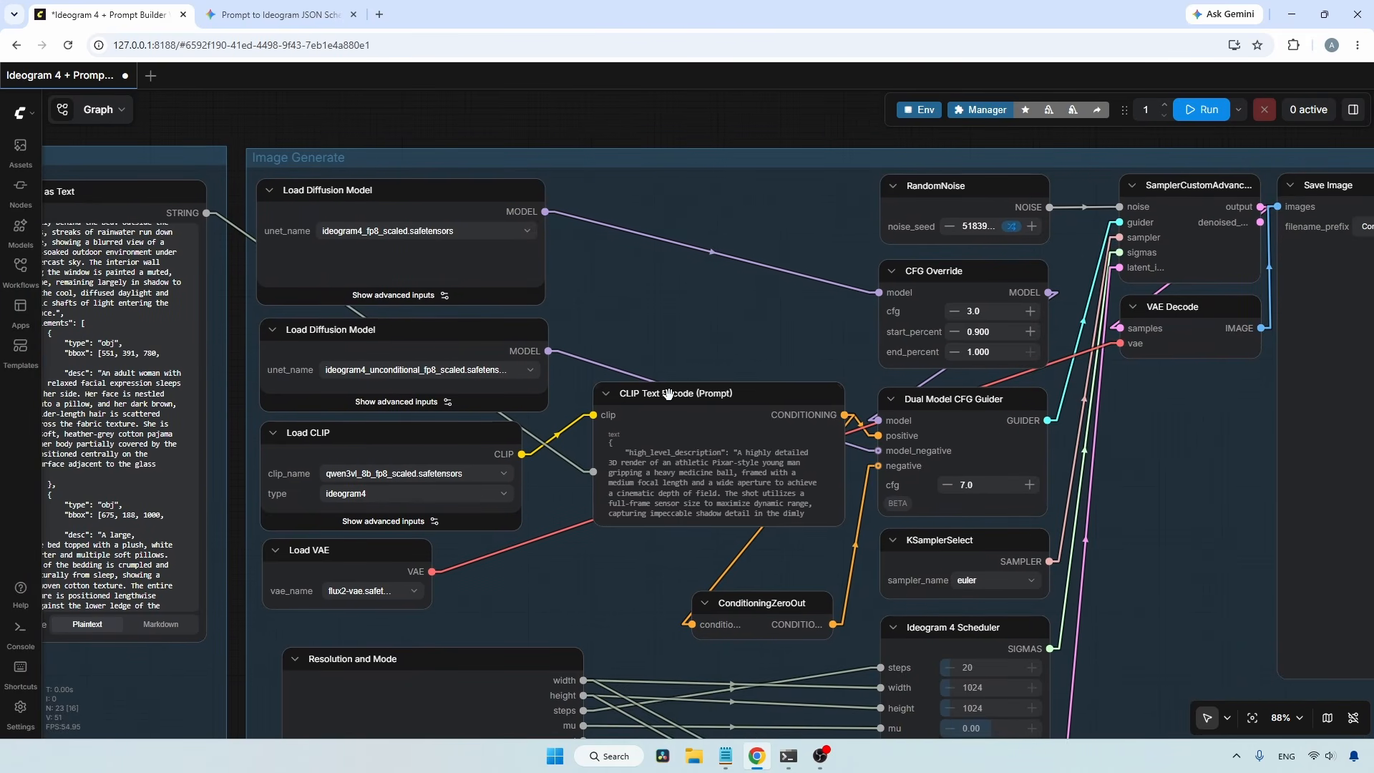
pyautogui.scroll(-1, 668, 345)
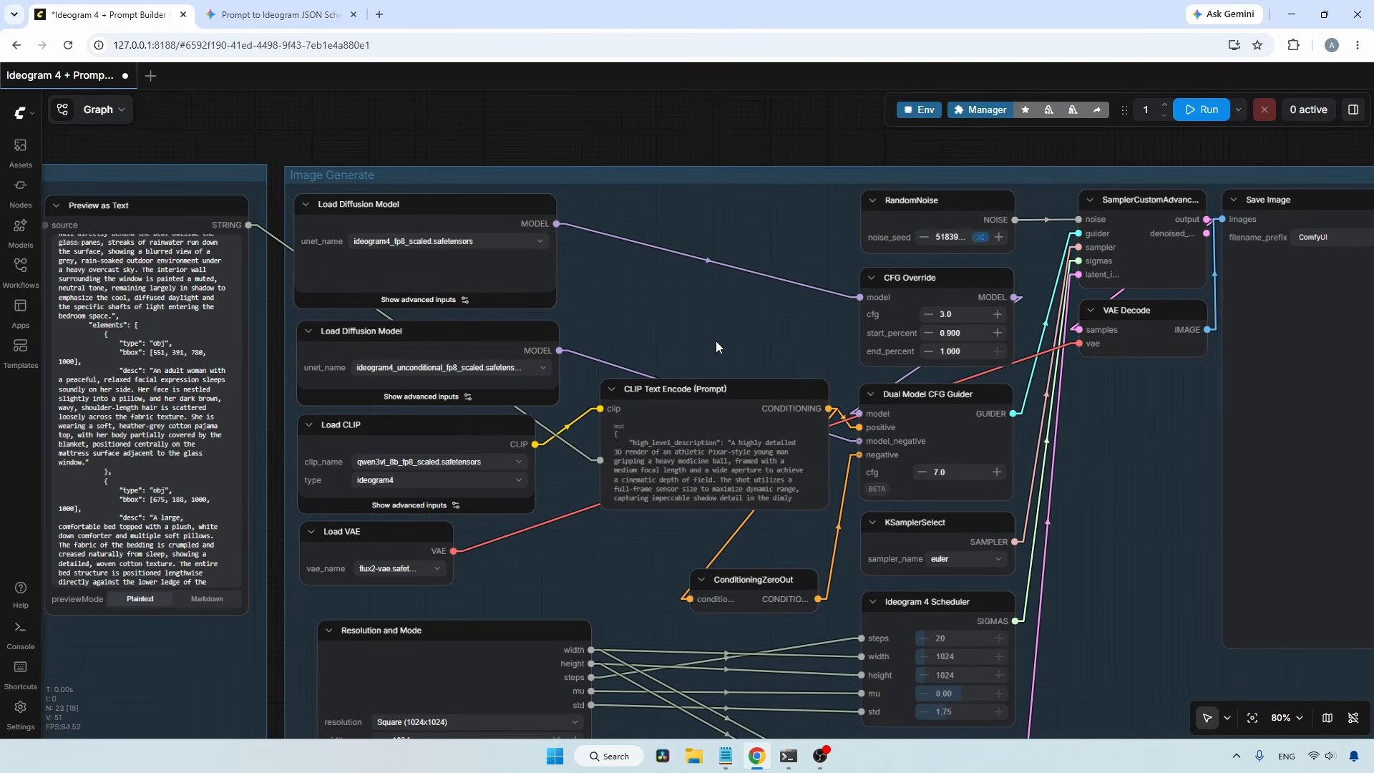
pyautogui.moveTo(599, 584); pyautogui.dragTo(693, 335)
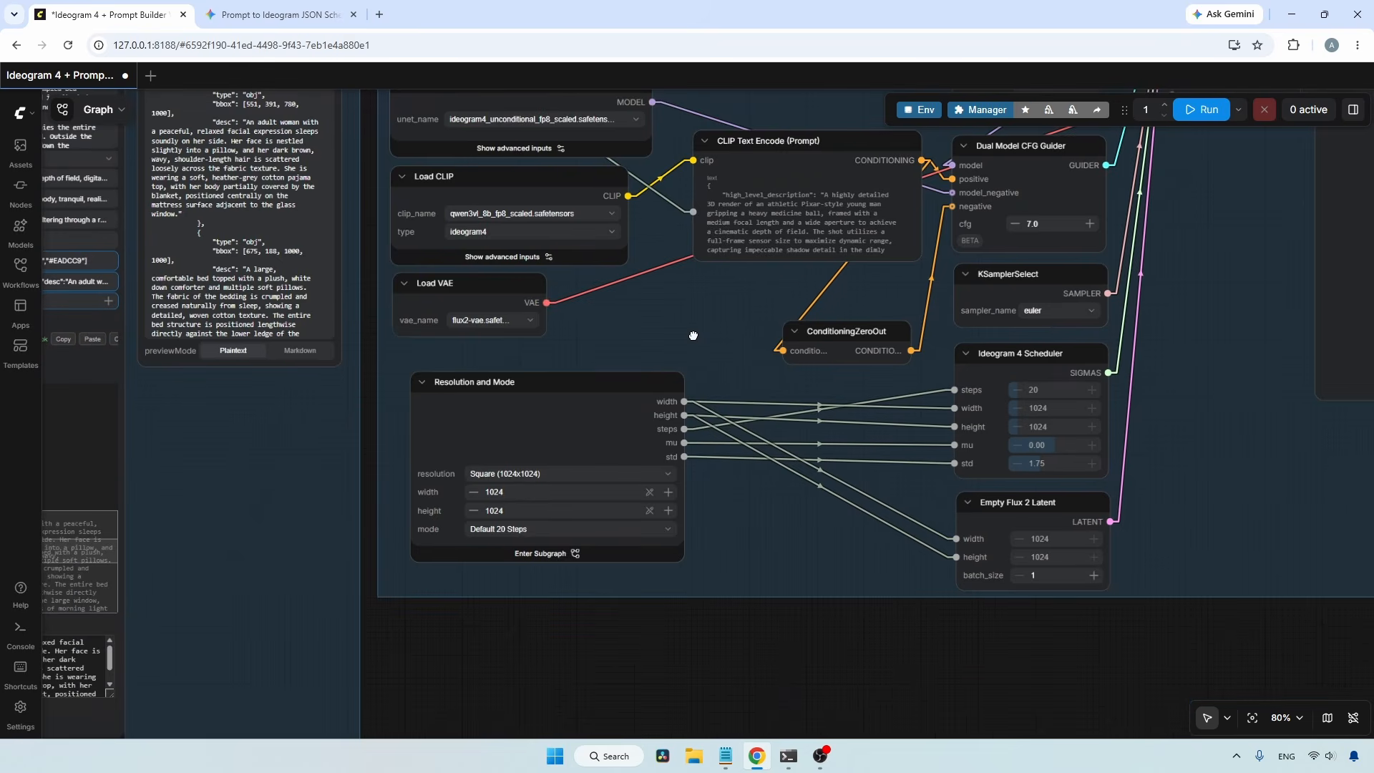
pyautogui.scroll(3, 506, 373)
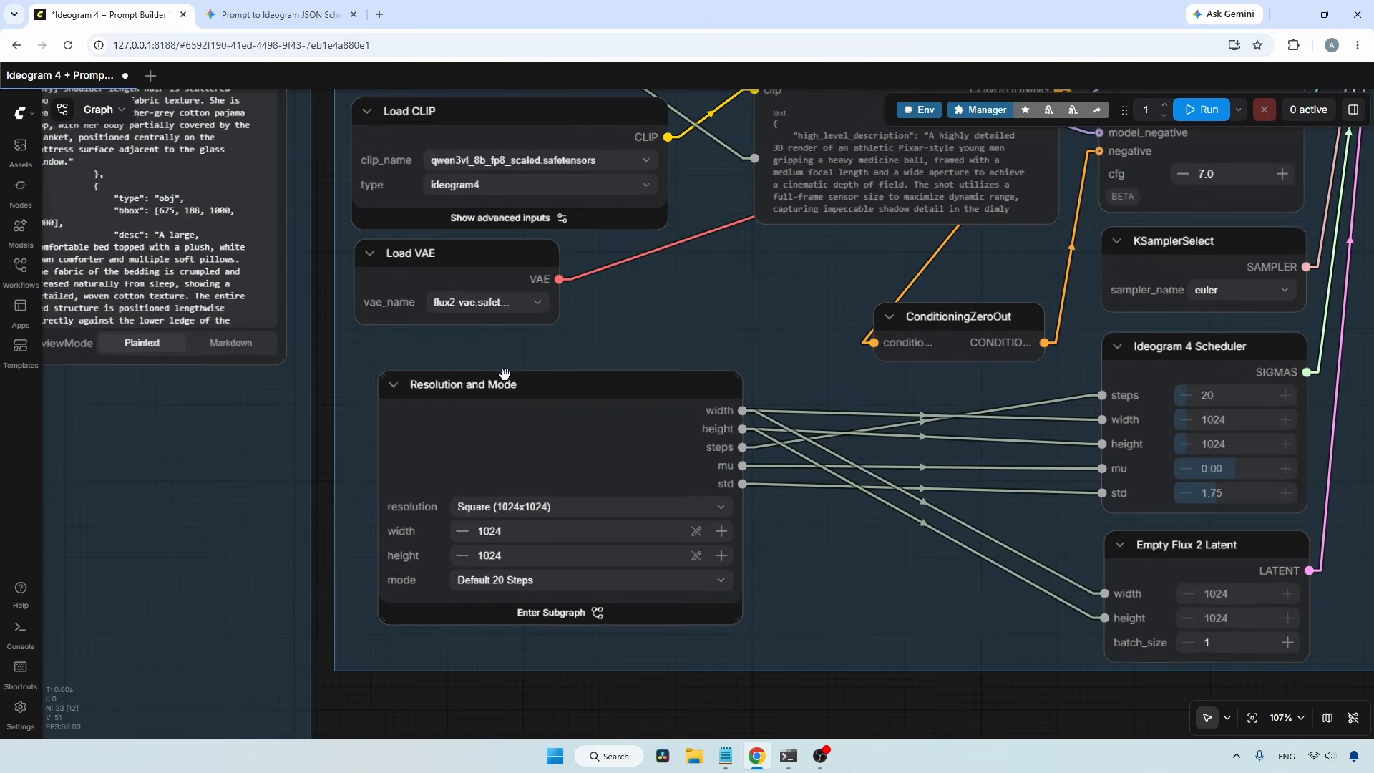
pyautogui.click(572, 436)
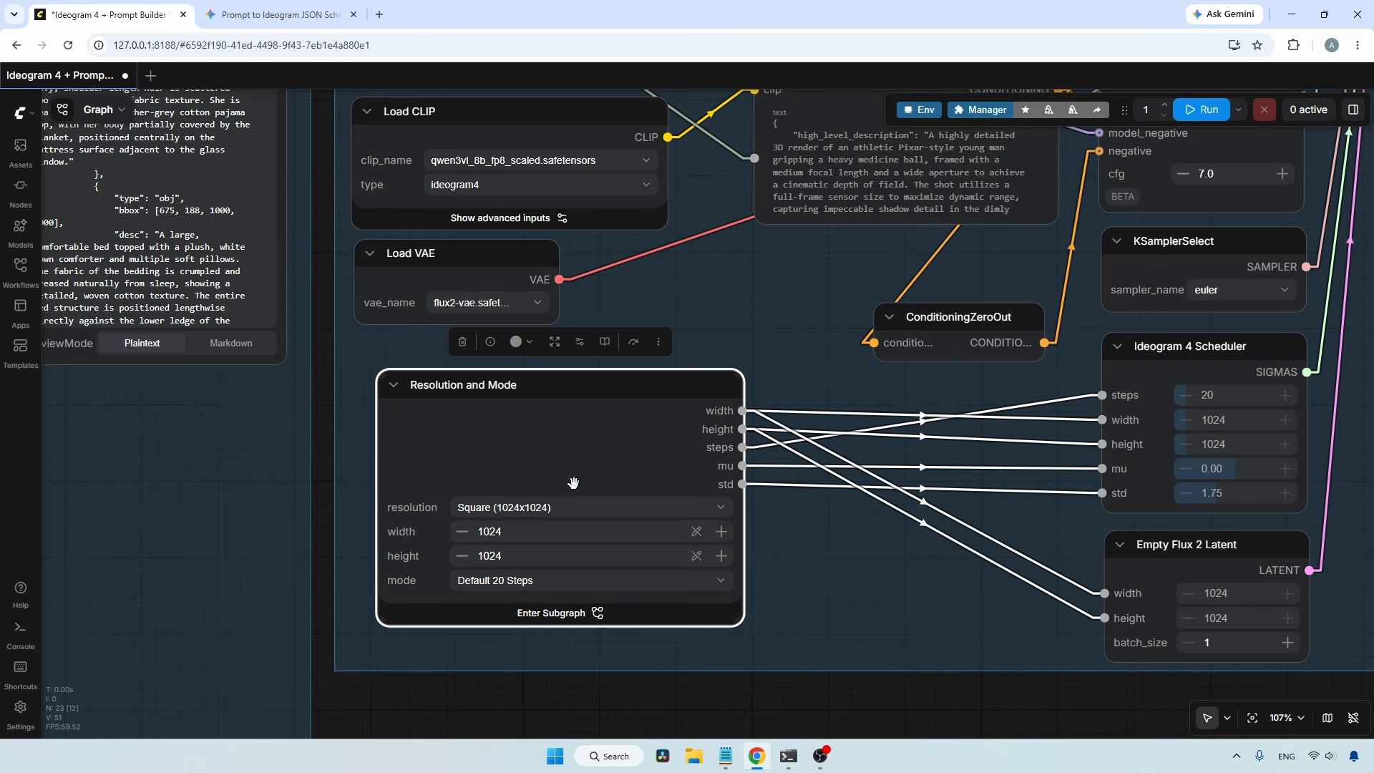
pyautogui.click(556, 510)
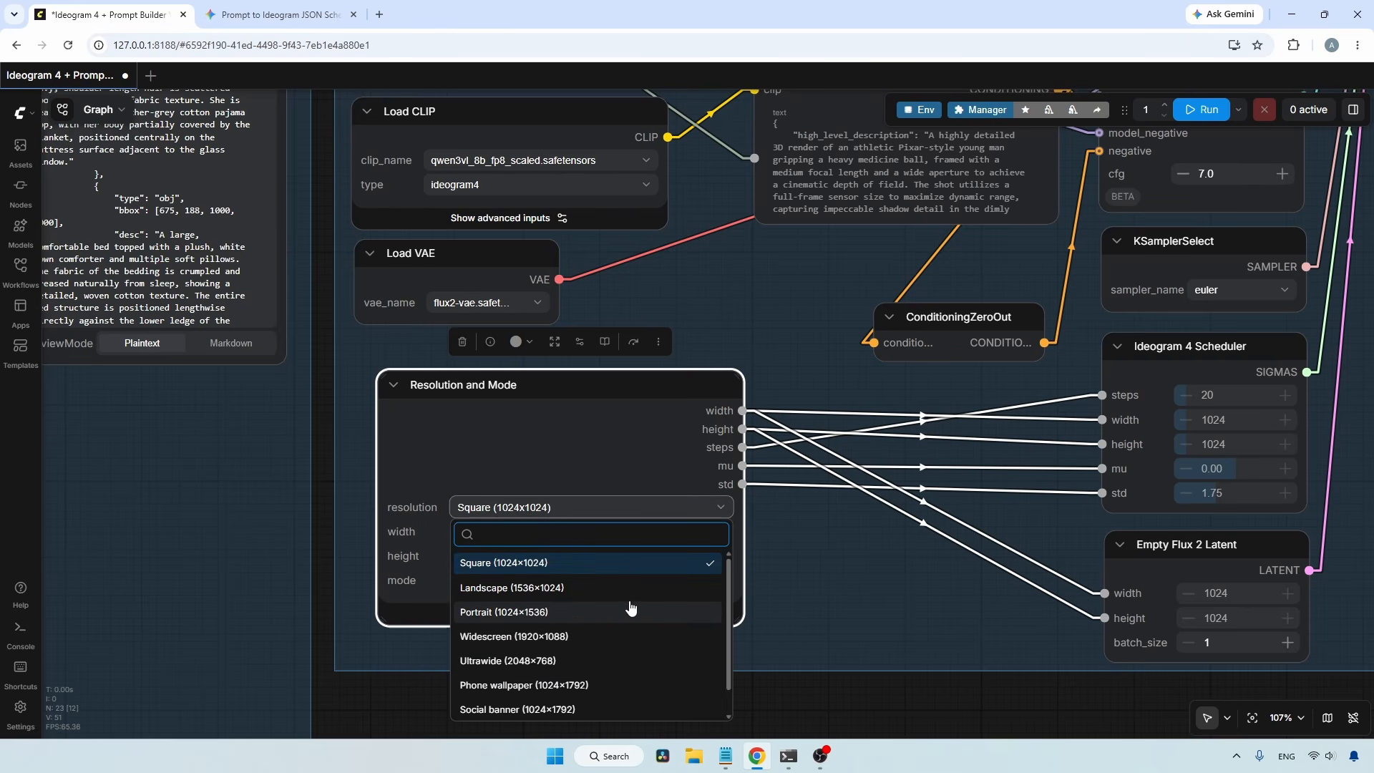
pyautogui.scroll(-1, 658, 631)
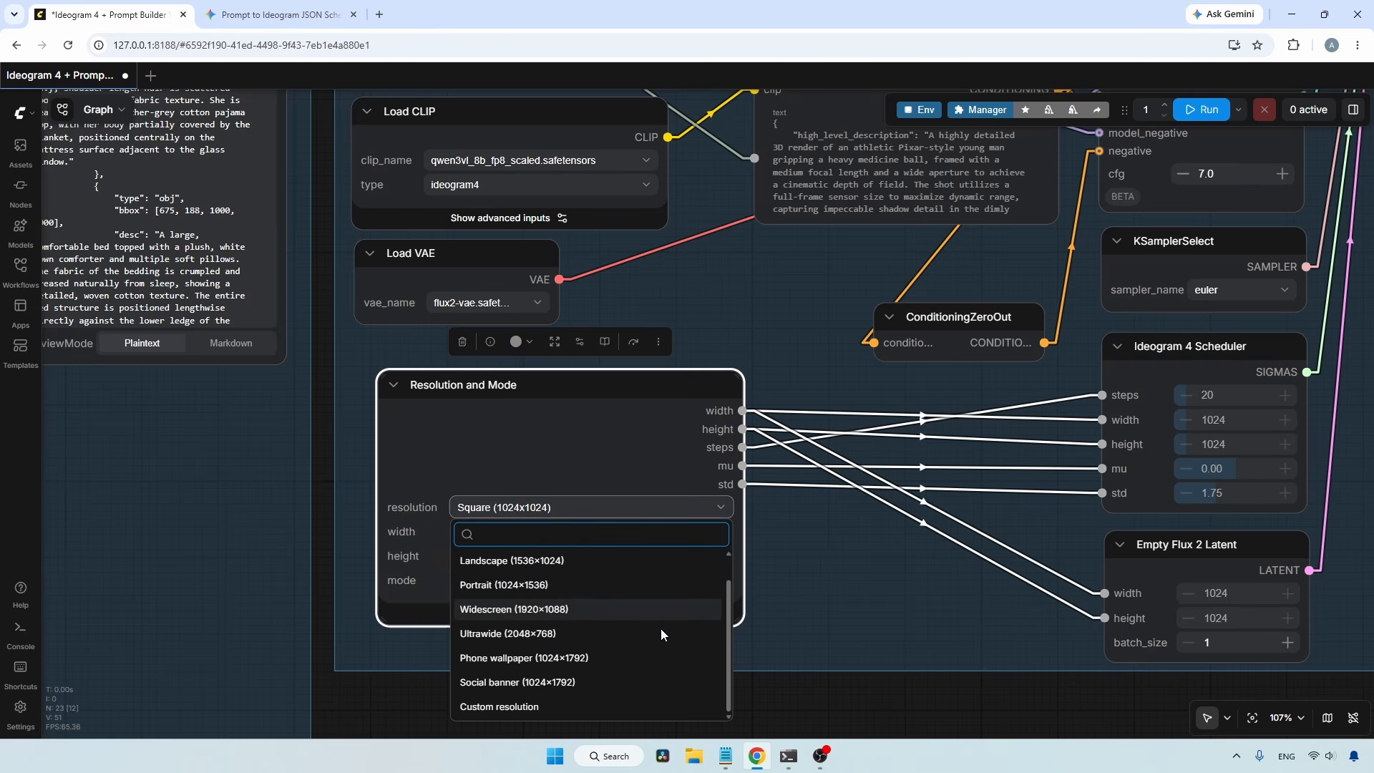
pyautogui.click(491, 706)
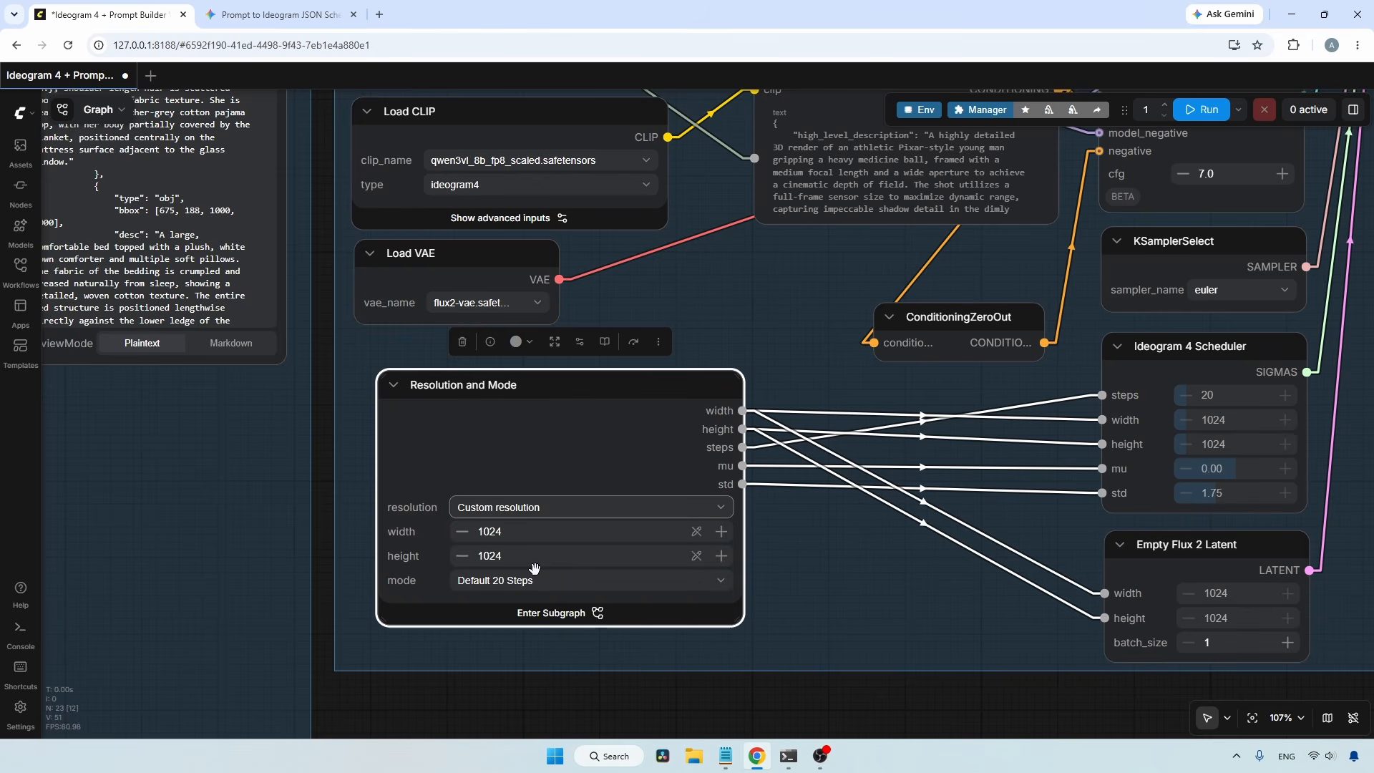
pyautogui.click(551, 515)
pyautogui.click(559, 564)
pyautogui.click(508, 581)
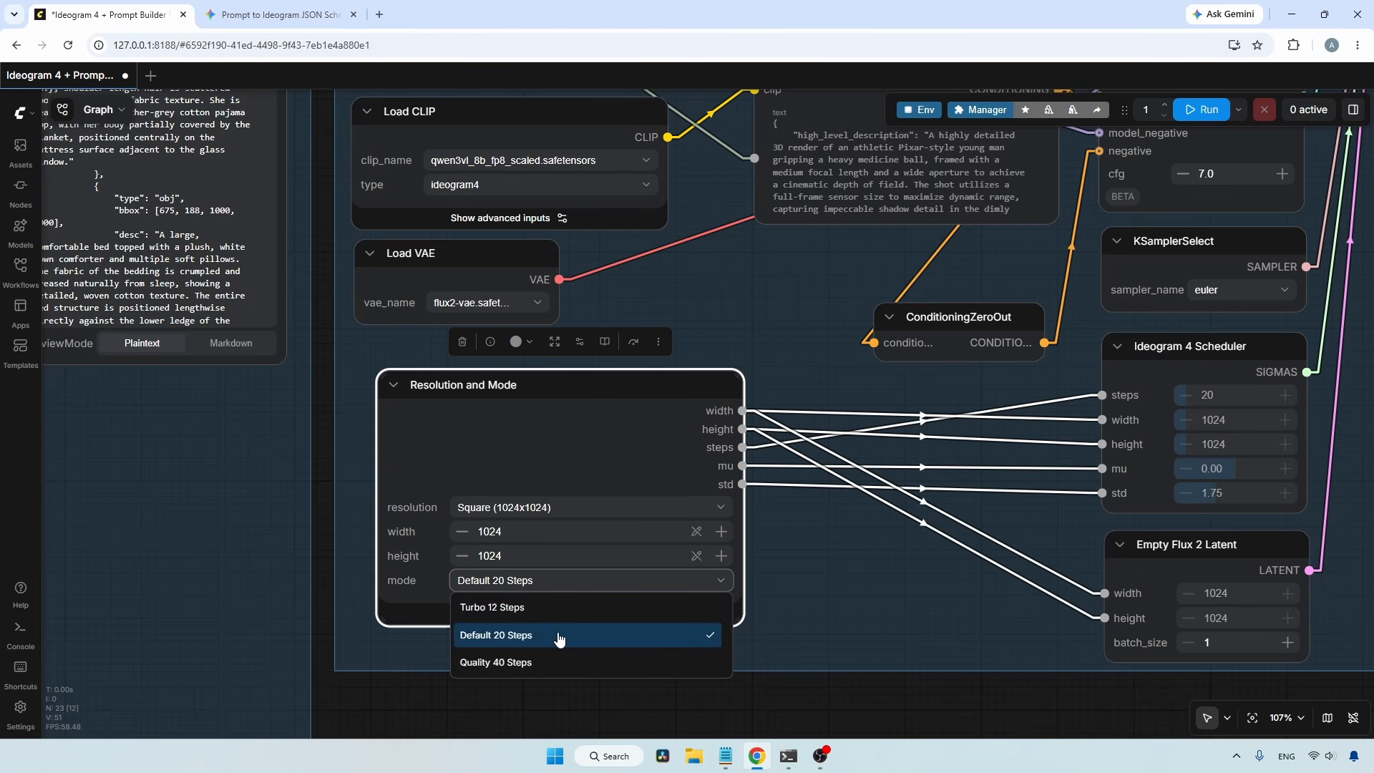
pyautogui.click(774, 684)
# - Set start_percent in the CFG Override node to 0.600
pyautogui.moveTo(731, 690); pyautogui.dragTo(520, 722)
pyautogui.scroll(-1, 521, 722)
pyautogui.moveTo(1105, 214); pyautogui.dragTo(996, 321)
pyautogui.click(881, 267)
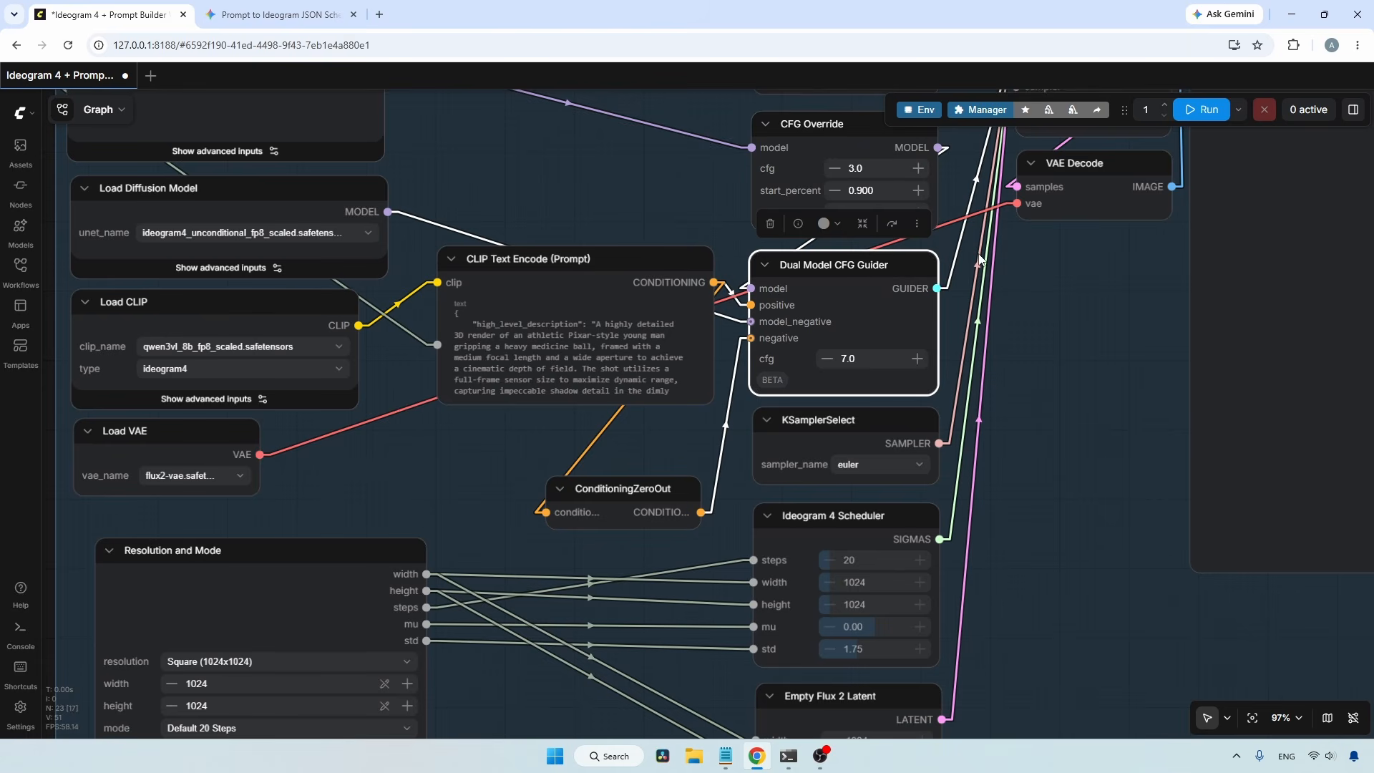
pyautogui.scroll(3, 908, 286)
pyautogui.click(867, 333)
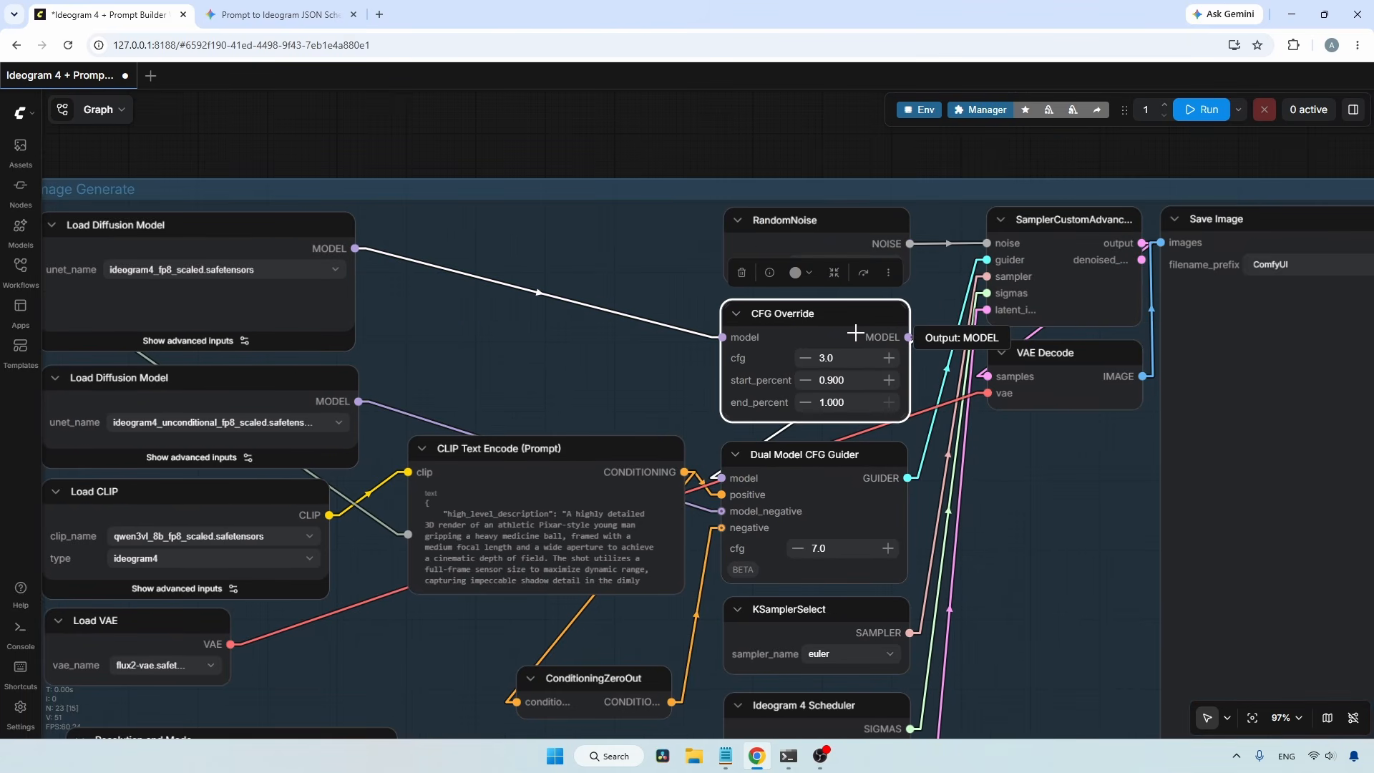
pyautogui.scroll(1, 855, 334)
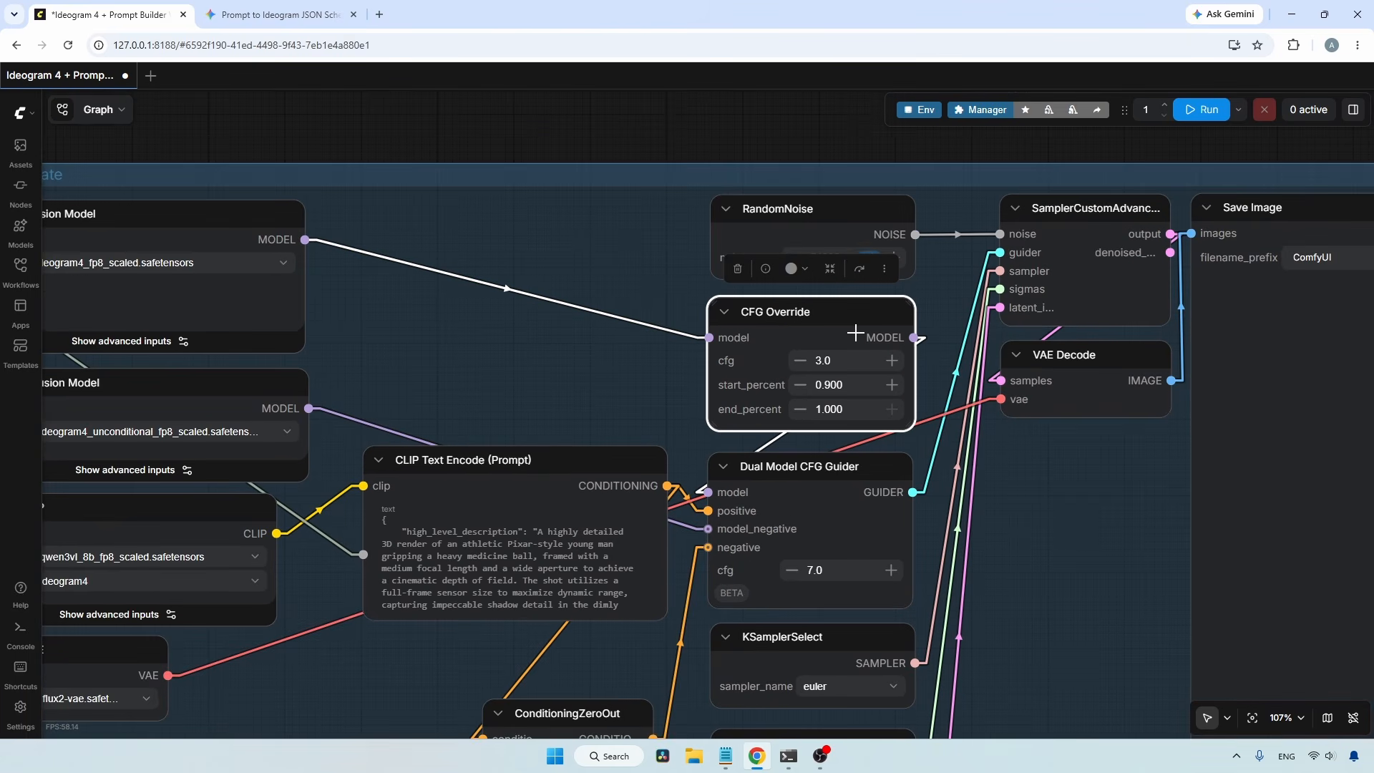
pyautogui.click(845, 385)
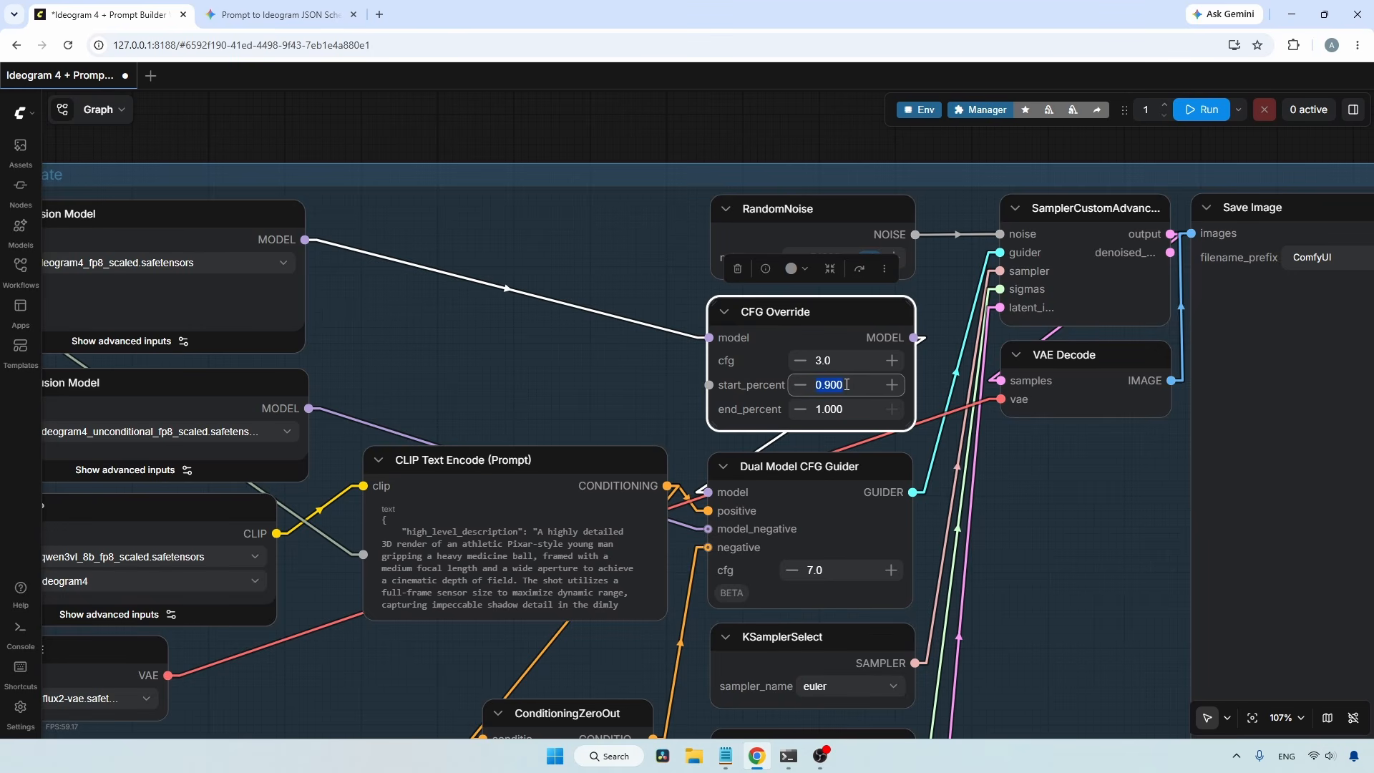
pyautogui.write('0.600')
pyautogui.press('Return')
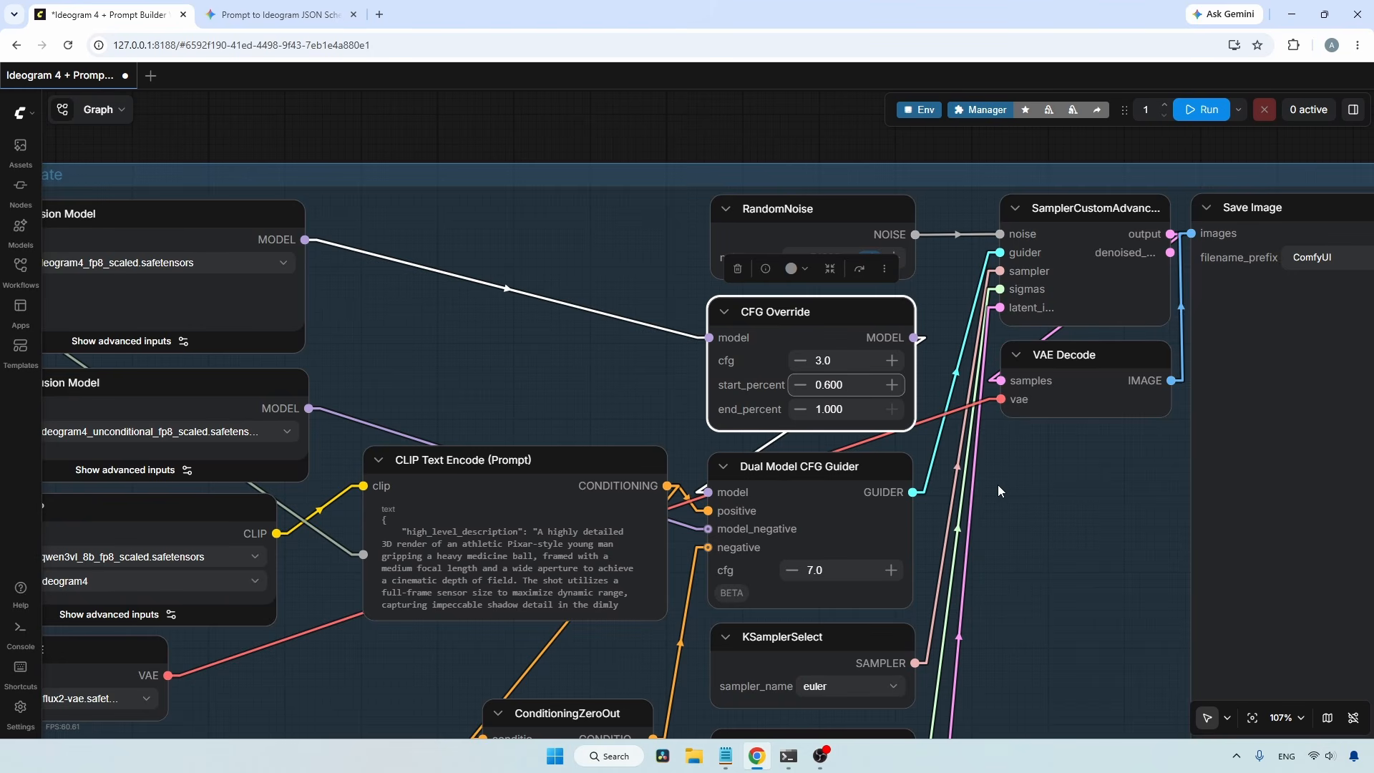
# - Run the whole workflow and examine the generated image in the Save Image node up close
pyautogui.scroll(-2, 979, 472)
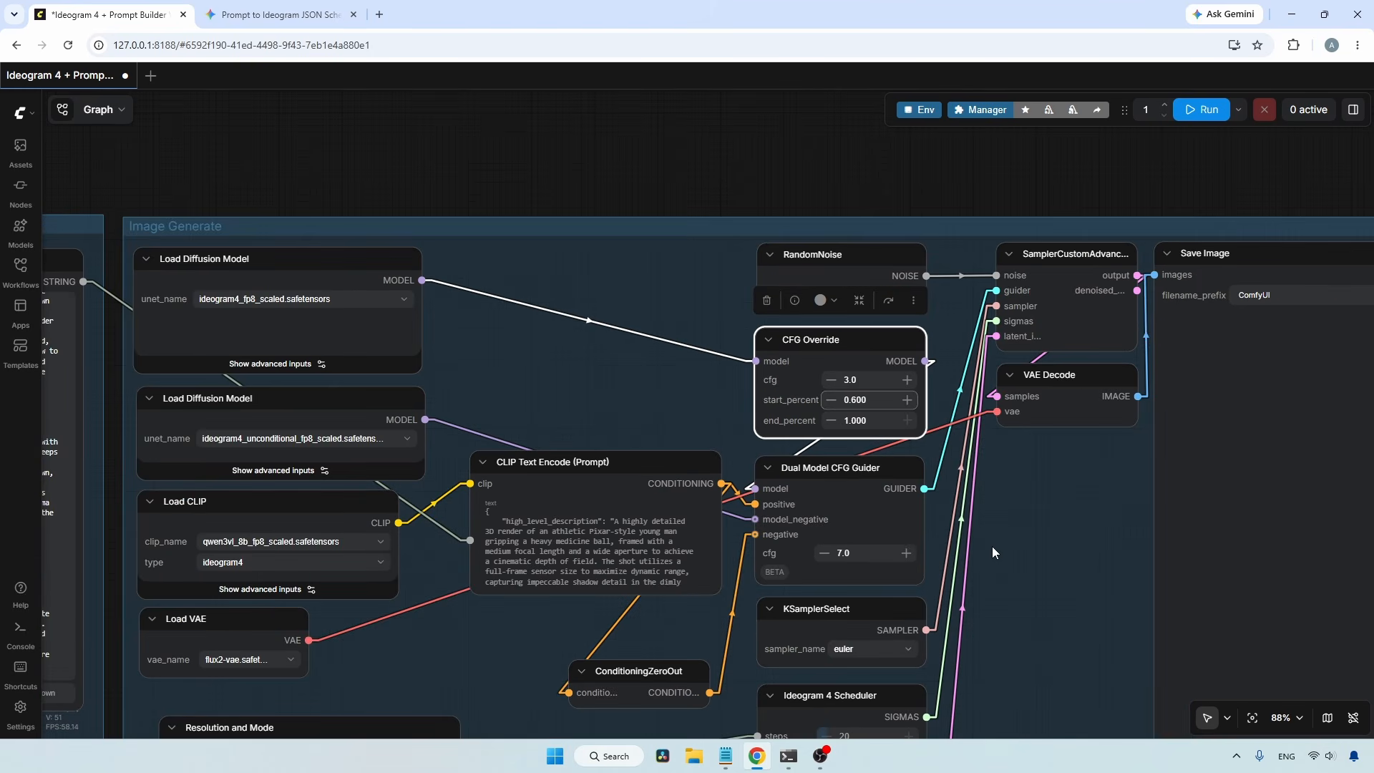
pyautogui.click(992, 546)
pyautogui.moveTo(1046, 551); pyautogui.dragTo(465, 483)
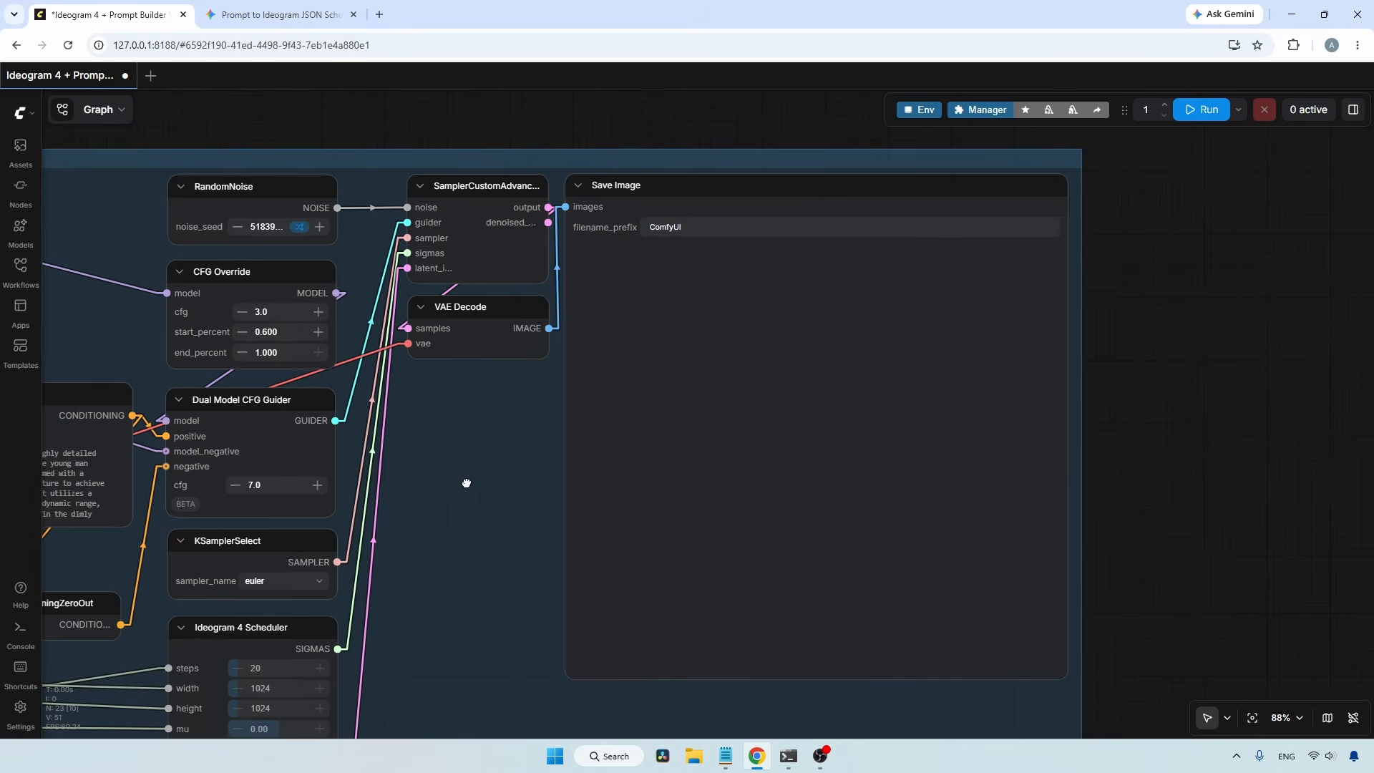
pyautogui.click(1203, 110)
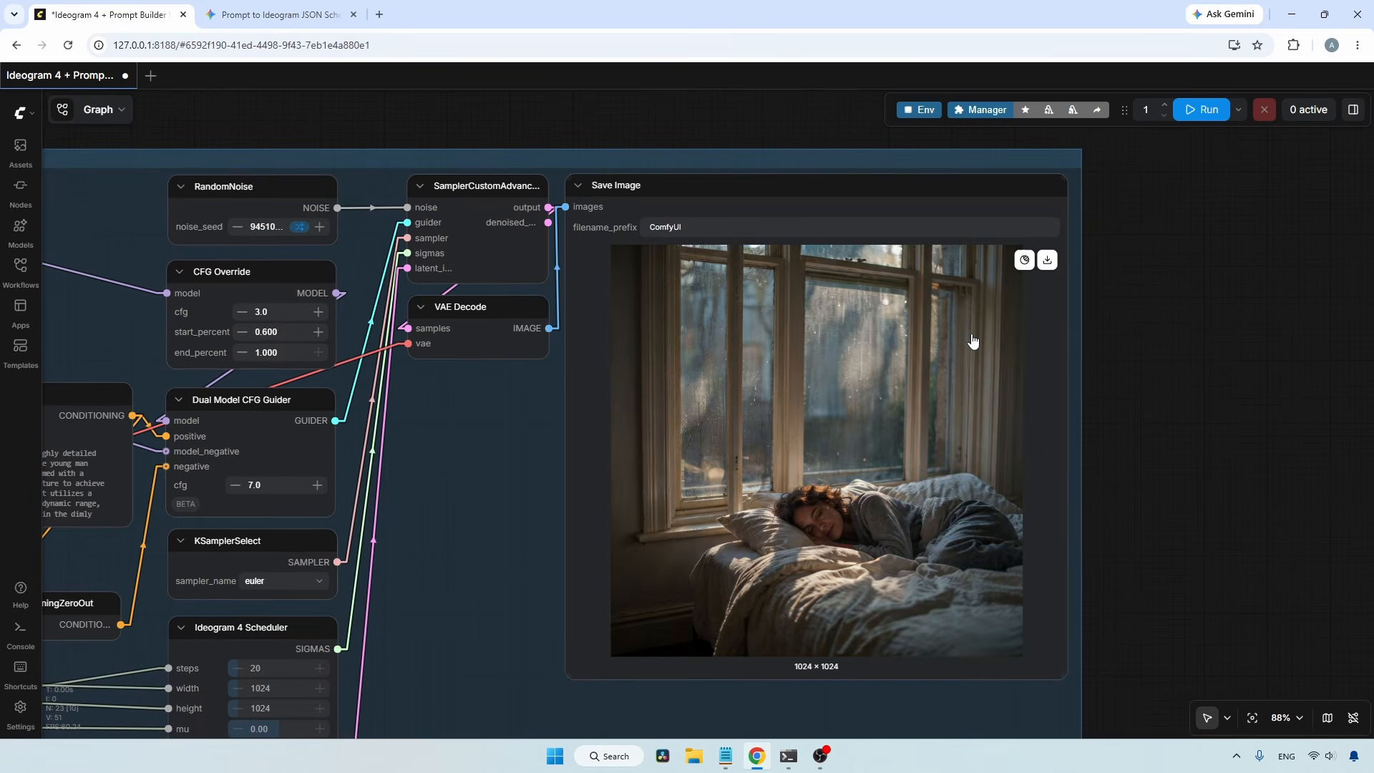
pyautogui.scroll(-2, 1272, 441)
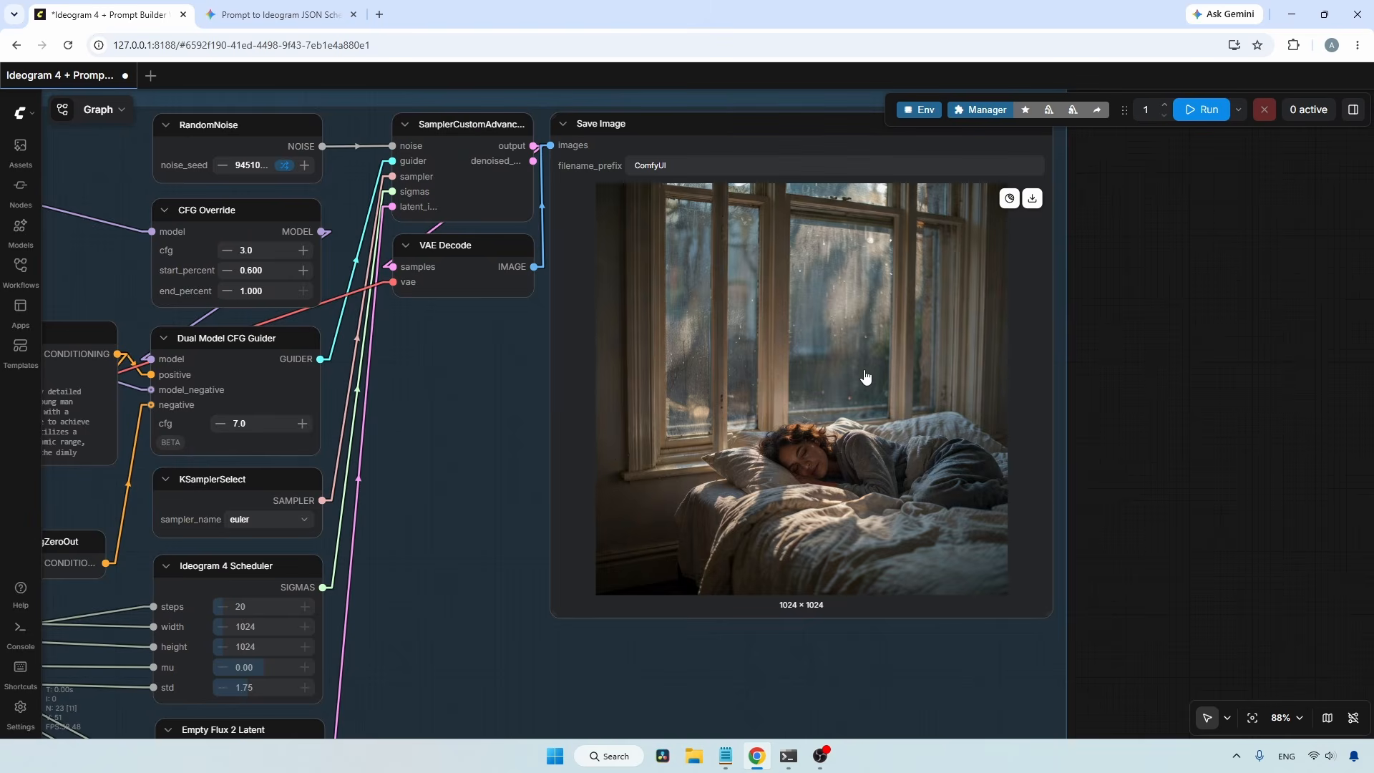
pyautogui.scroll(3, 862, 383)
pyautogui.scroll(1, 856, 387)
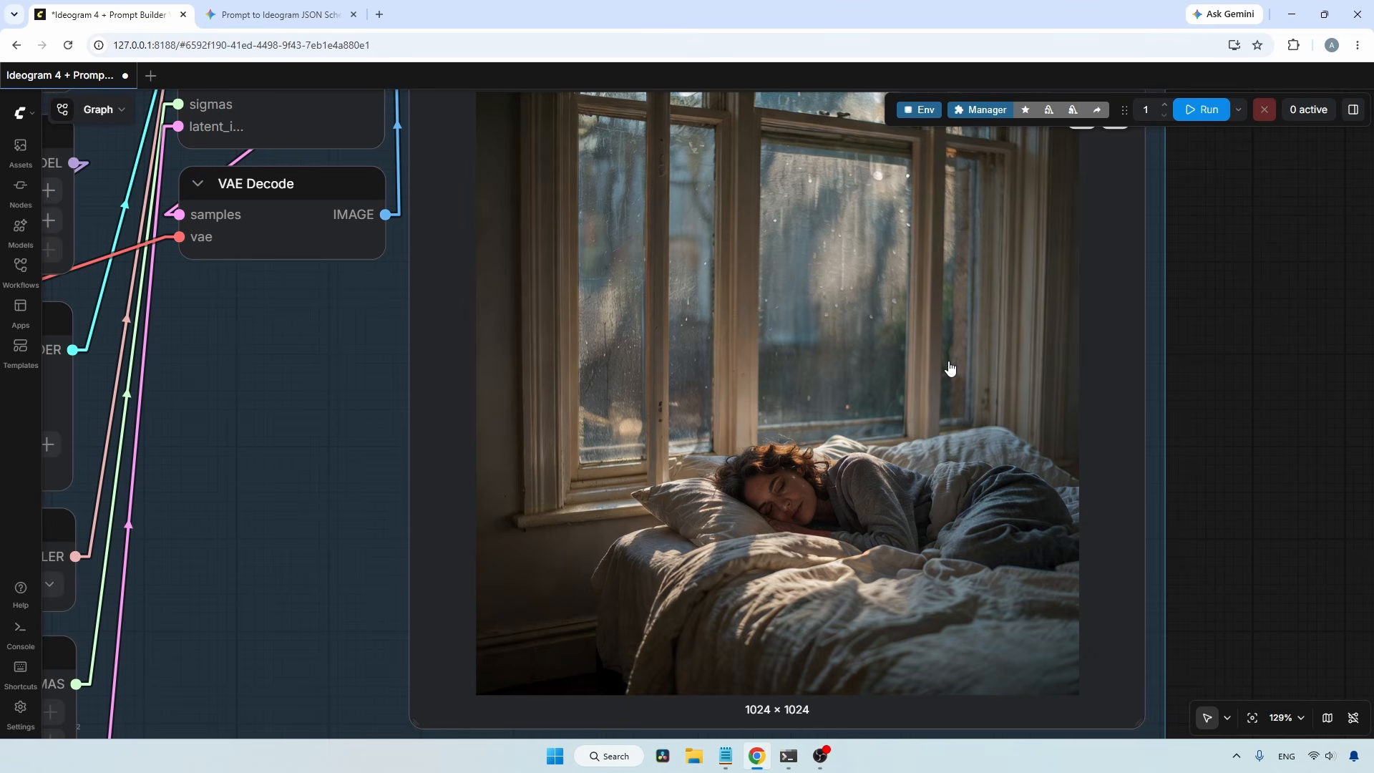
pyautogui.scroll(-3, 949, 368)
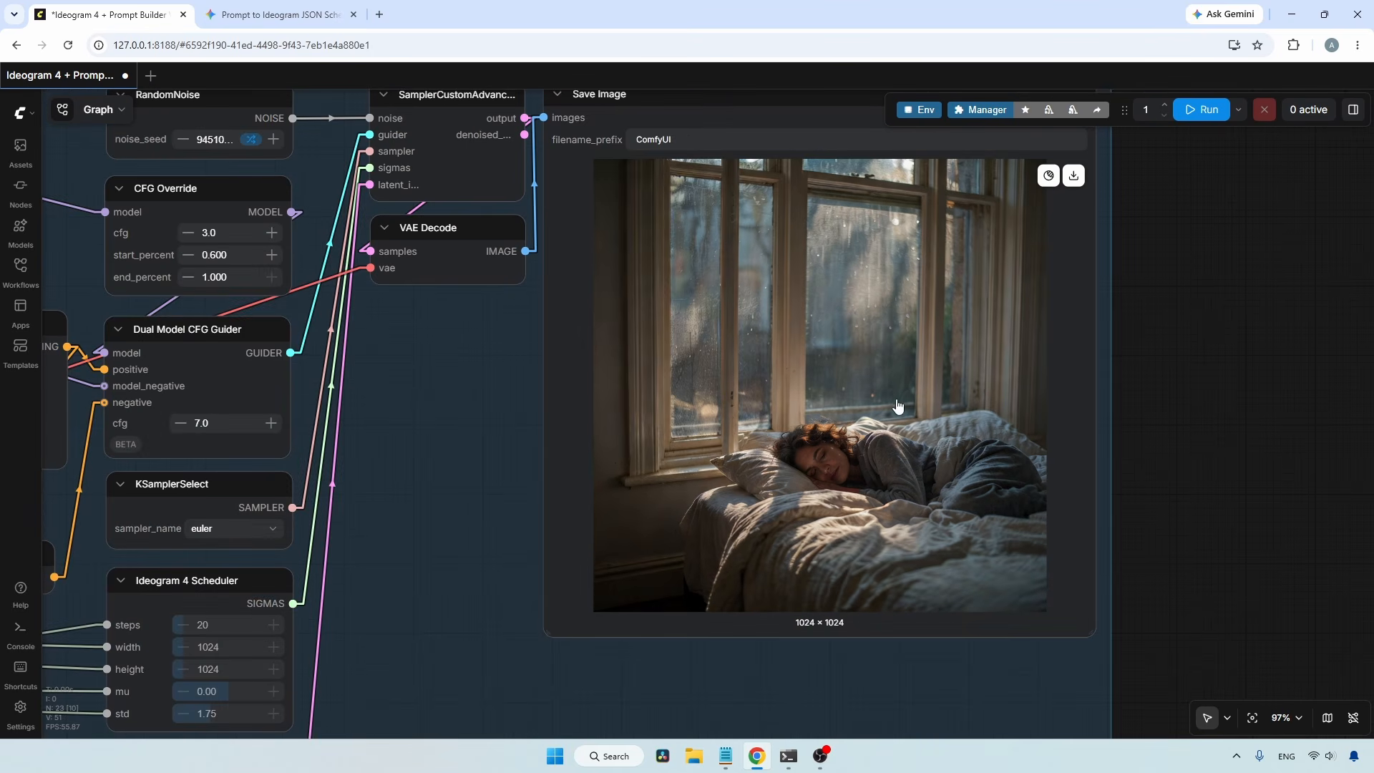
pyautogui.scroll(7, 899, 364)
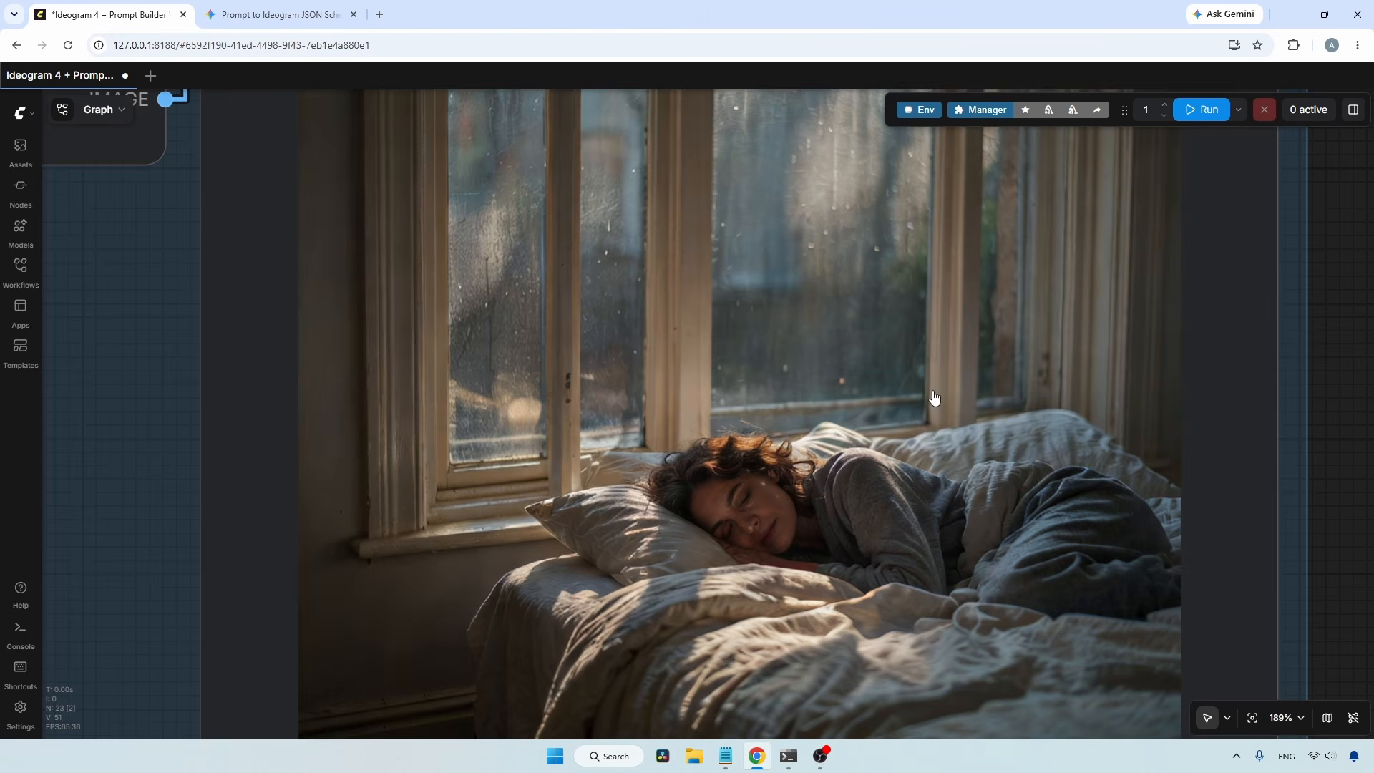